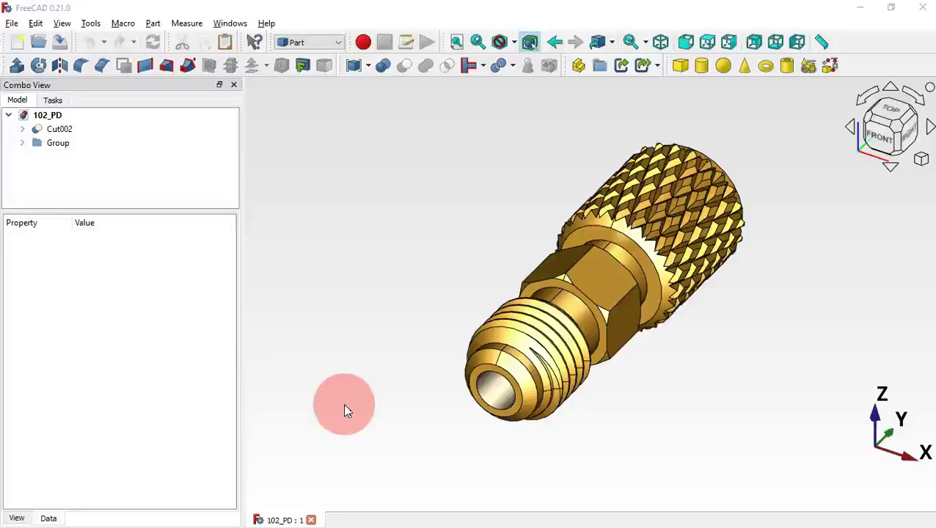
# Step: Turn the brass fitting to view its threaded bore end, then bring up the drawing 102 PDF
pyautogui.moveTo(448, 321); pyautogui.dragTo(720, 347, button='middle')
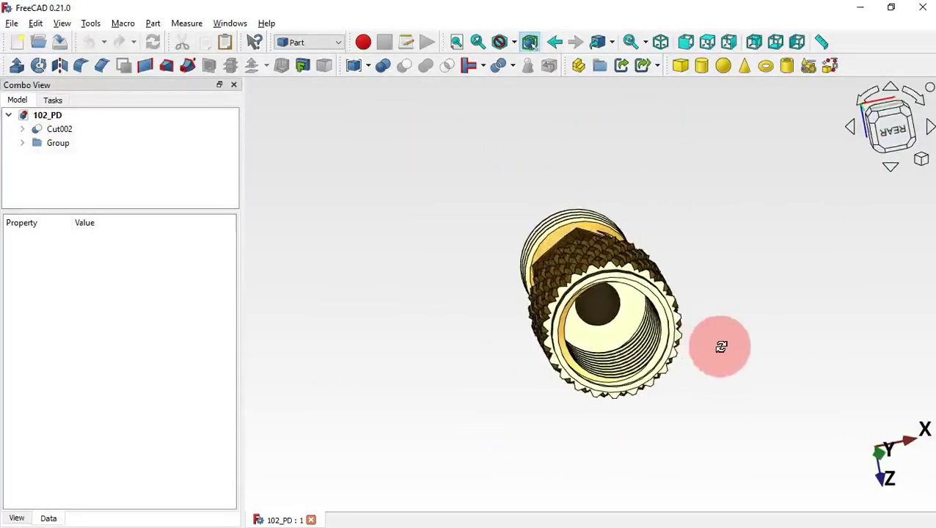
pyautogui.hotkey('alt', 'Tab')
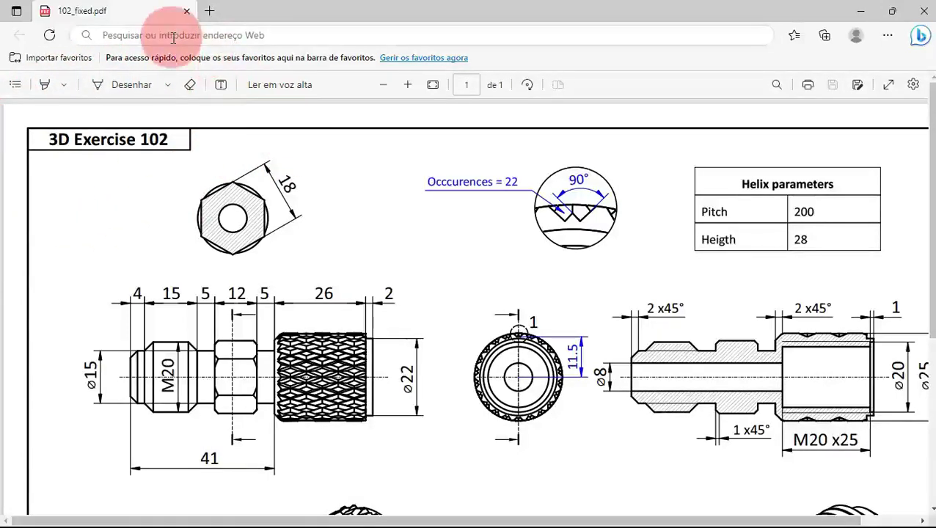
# Step: Back in FreeCAD, orbit and zoom the finished brass fitting to a side view
pyautogui.hotkey('alt', 'Tab')
pyautogui.moveTo(387, 413); pyautogui.dragTo(487, 416, button='middle')
pyautogui.scroll(4, 680, 357)
pyautogui.scroll(-4, 681, 357)
pyautogui.scroll(4, 487, 419)
pyautogui.scroll(-4, 489, 418)
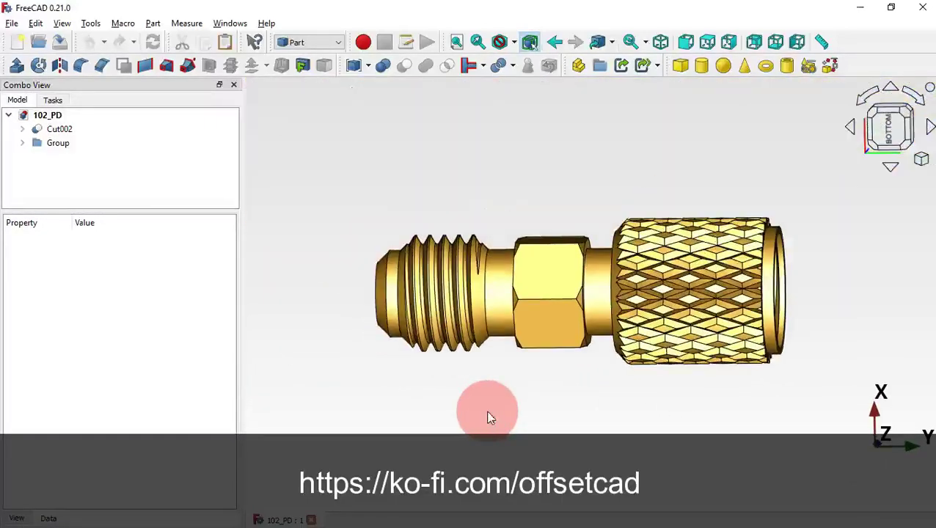
pyautogui.moveTo(811, 344); pyautogui.dragTo(554, 362, button='middle')
pyautogui.scroll(4, 839, 293)
pyautogui.scroll(-4, 554, 362)
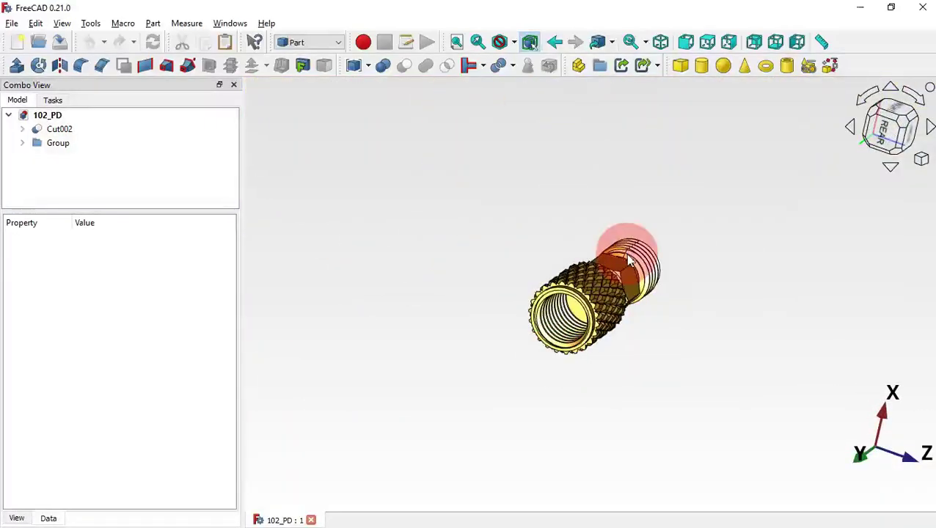
pyautogui.scroll(5, 626, 254)
pyautogui.moveTo(794, 250); pyautogui.dragTo(689, 286, button='middle')
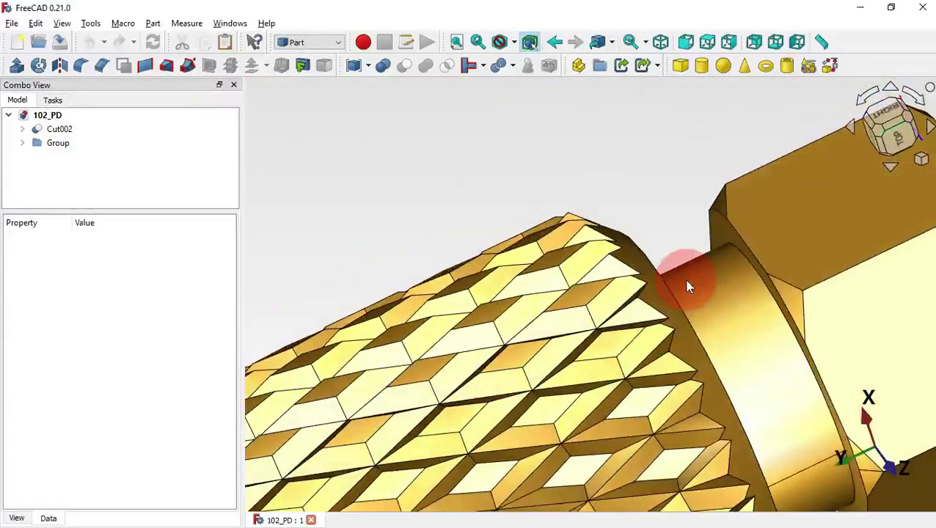
pyautogui.scroll(-5, 838, 289)
pyautogui.moveTo(837, 290); pyautogui.dragTo(615, 349, button='middle')
pyautogui.moveTo(484, 301); pyautogui.dragTo(679, 288, button='middle')
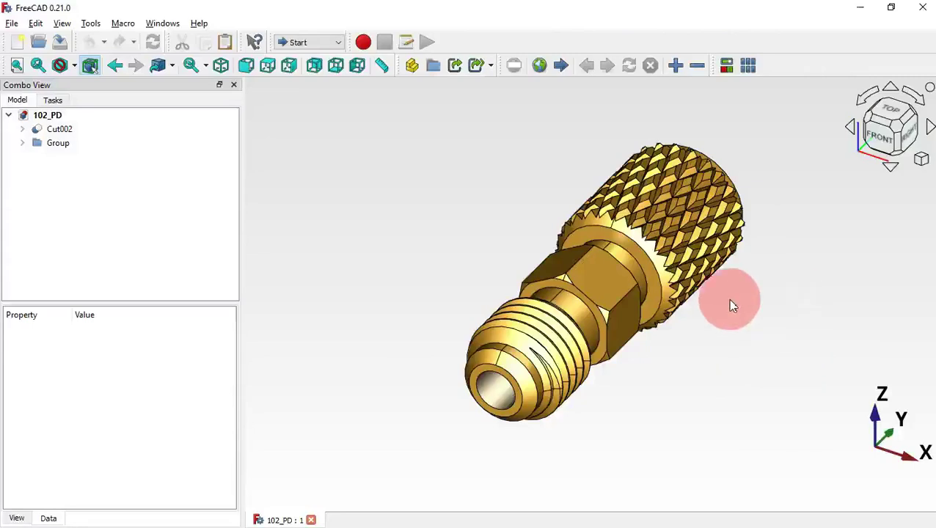
# Step: Create a new Unnamed1 document with the Sketcher workbench active, checking the drawing's section view
pyautogui.click(18, 42)
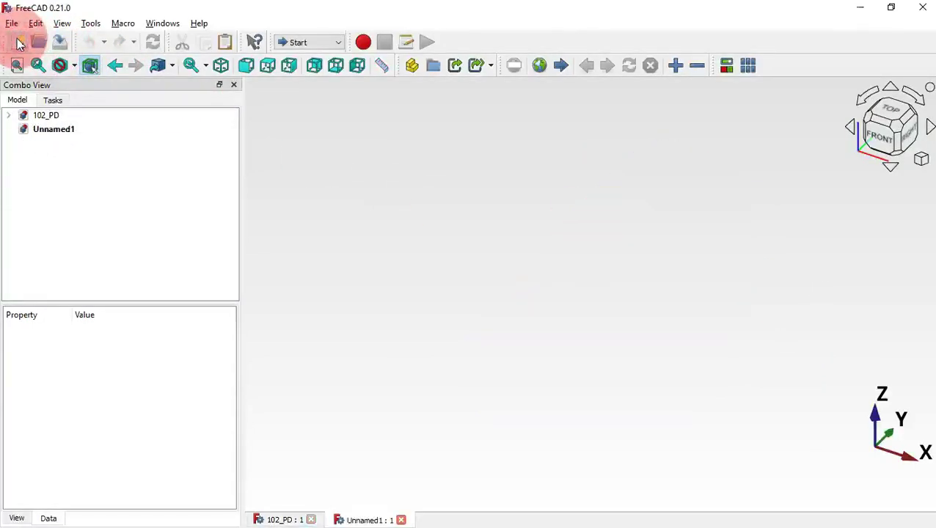
pyautogui.click(300, 43)
pyautogui.click(320, 77)
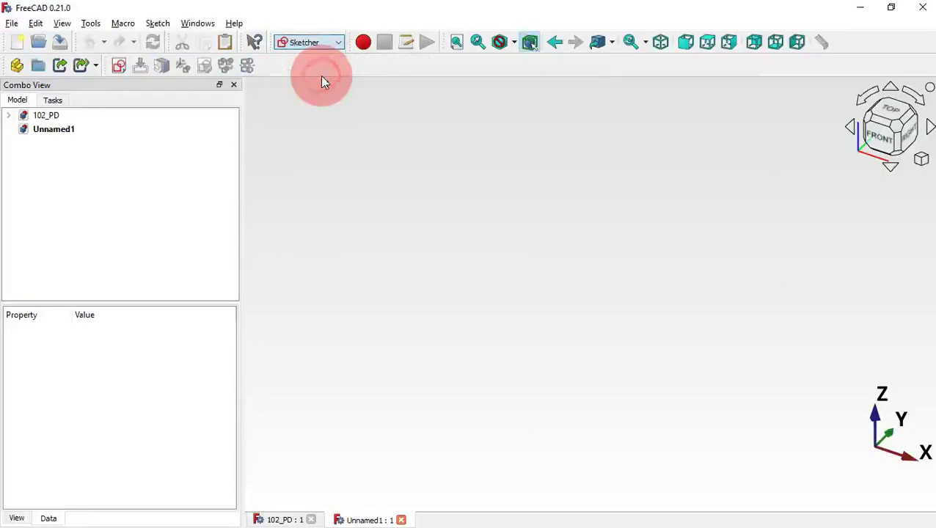
pyautogui.hotkey('alt', 'Tab')
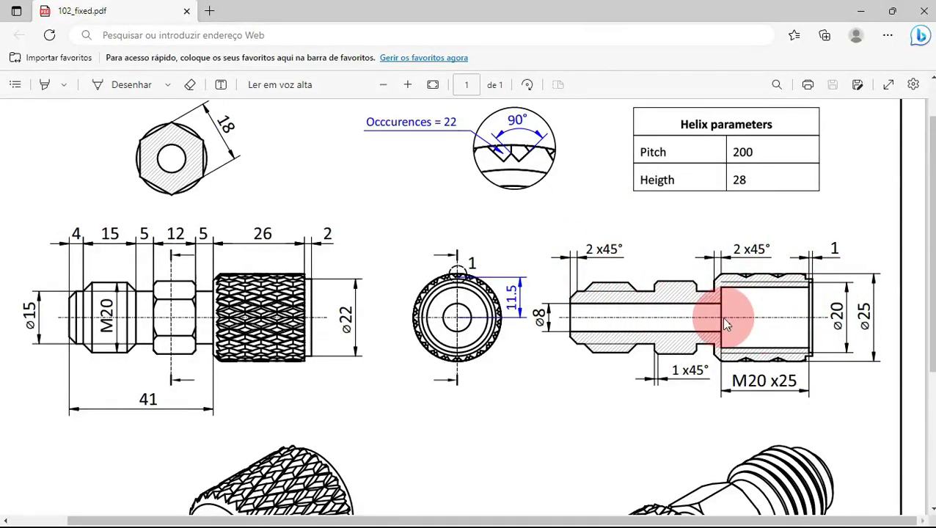
pyautogui.hotkey('alt', 'Tab')
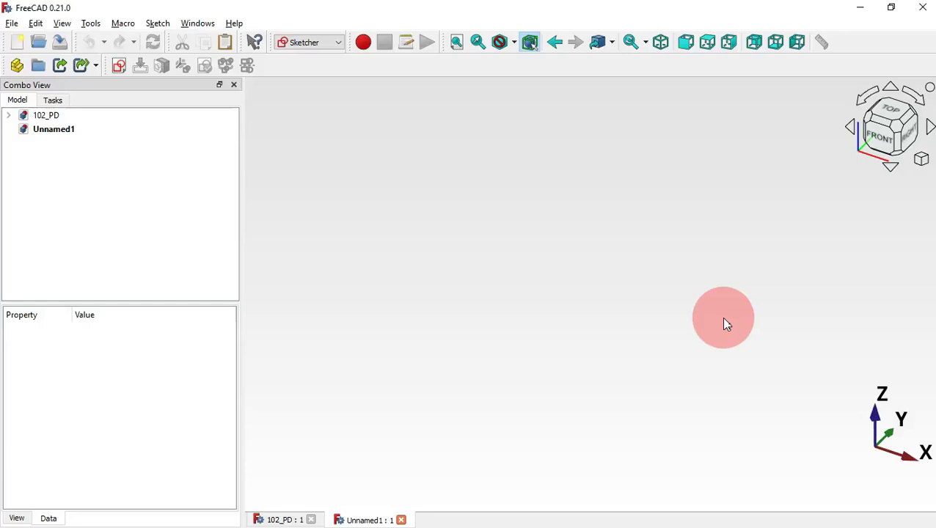
# Step: Create a new sketch oriented on the YZ-Plane
pyautogui.click(120, 68)
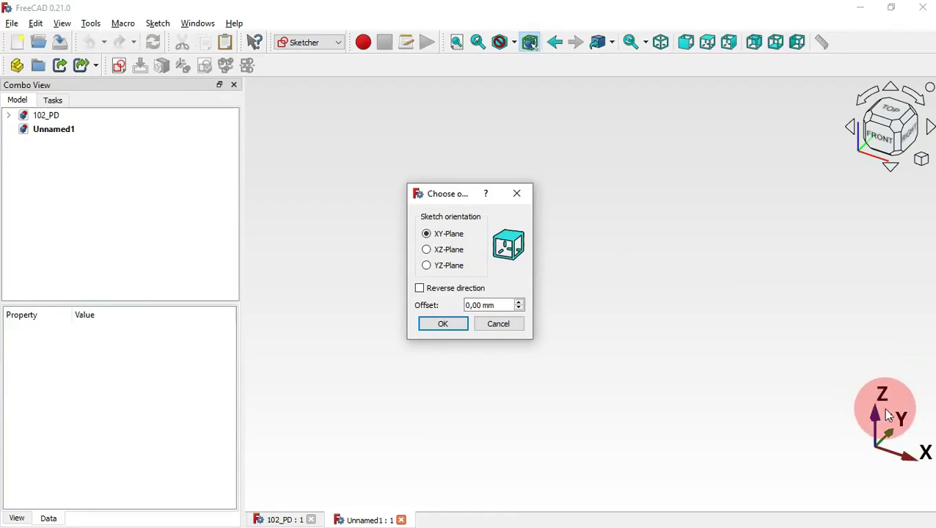
pyautogui.click(453, 268)
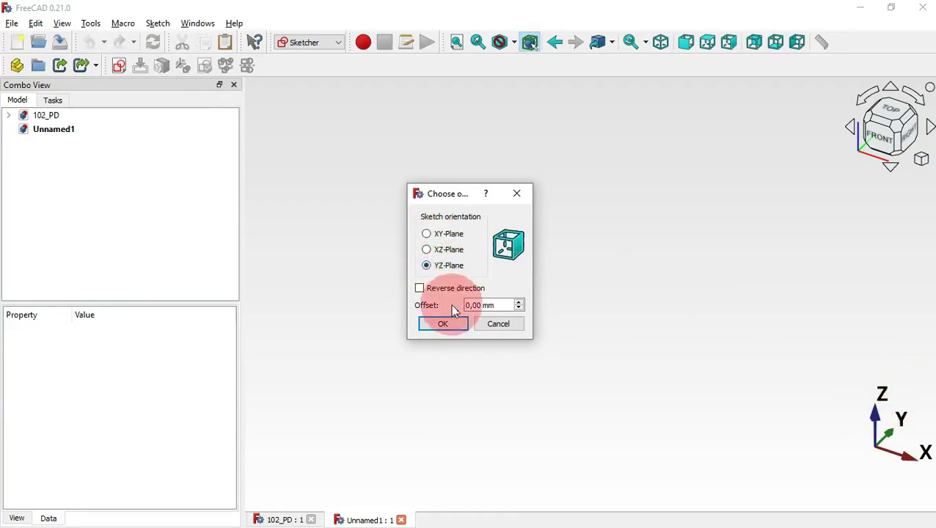
pyautogui.click(456, 325)
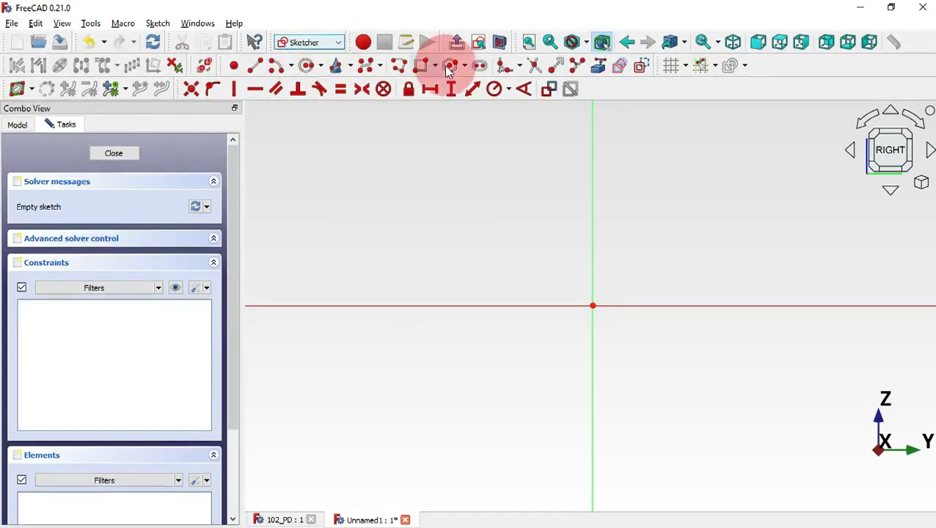
# Step: Draw a closed stepped polyline profile from the origin and begin dimensioning its right vertical edge
pyautogui.click(400, 69)
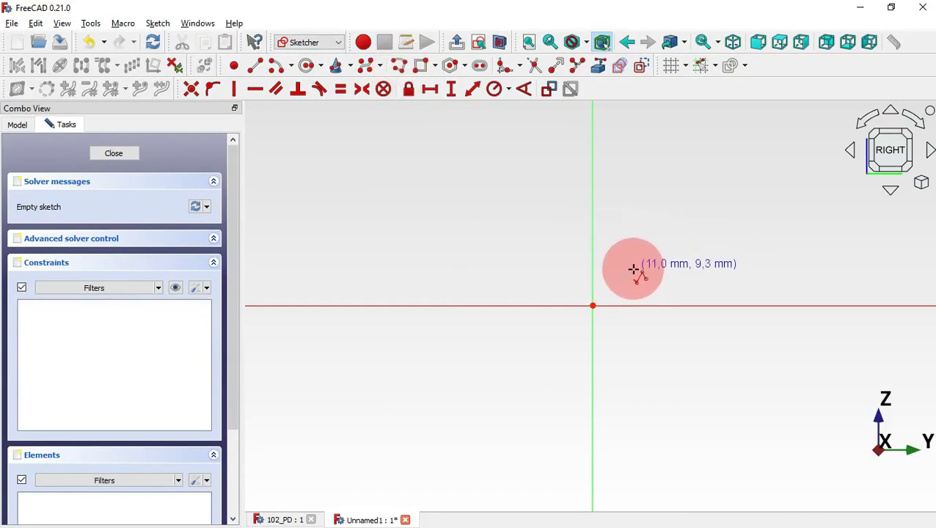
pyautogui.click(593, 305)
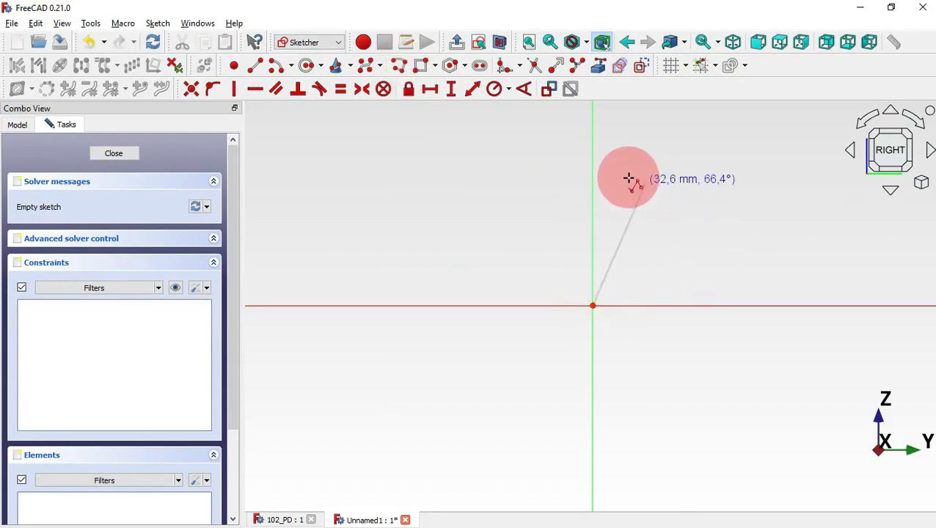
pyautogui.click(593, 250)
pyautogui.click(549, 250)
pyautogui.click(550, 199)
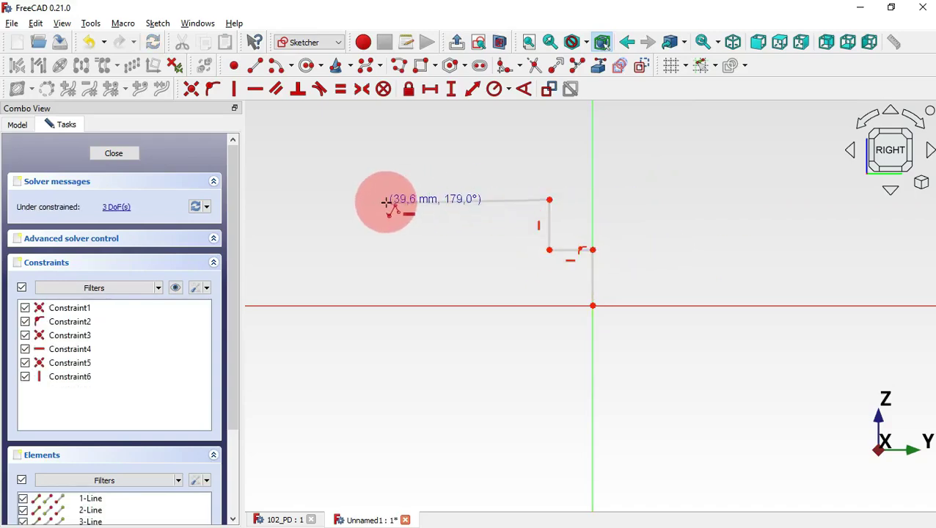
pyautogui.click(387, 199)
pyautogui.click(386, 259)
pyautogui.click(273, 259)
pyautogui.click(273, 305)
pyautogui.click(592, 305)
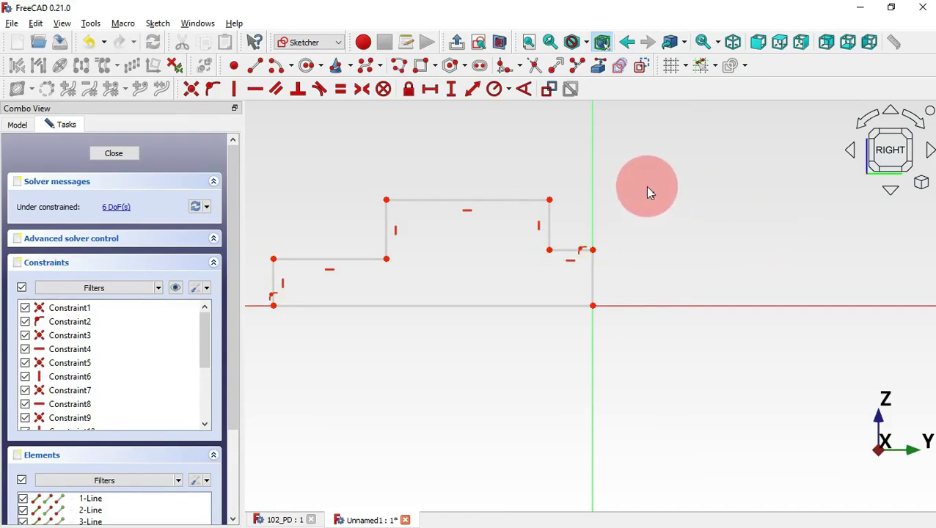
pyautogui.click(451, 91)
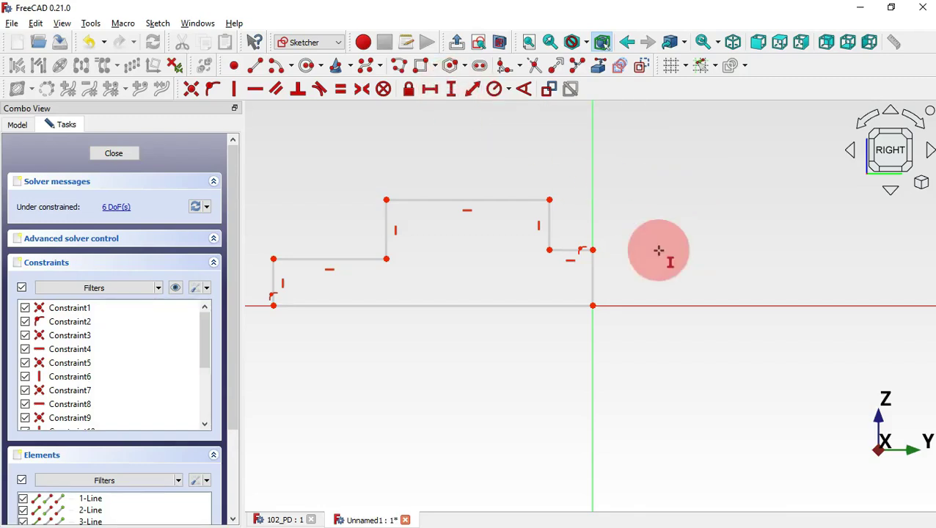
pyautogui.click(591, 279)
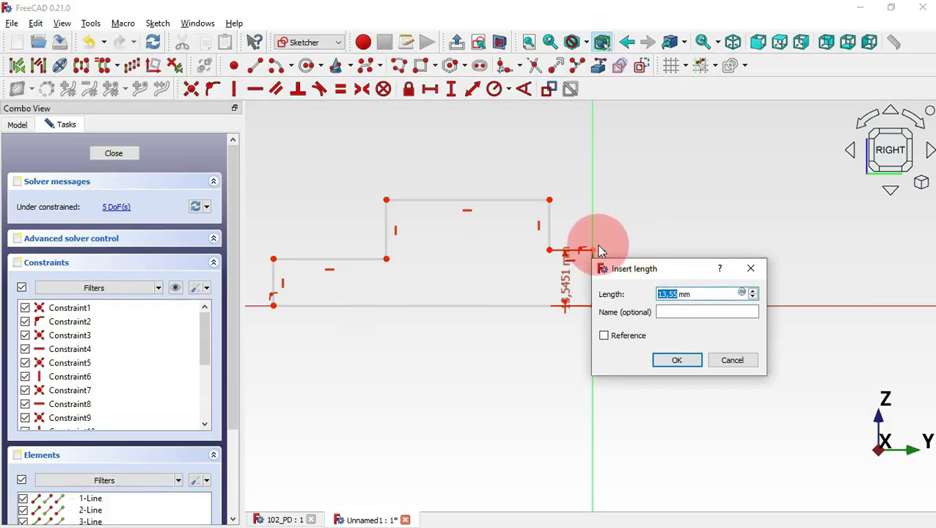
# Step: Set the right edge height to 11 mm and the step height from the origin to 12.5 mm
pyautogui.press('Return')
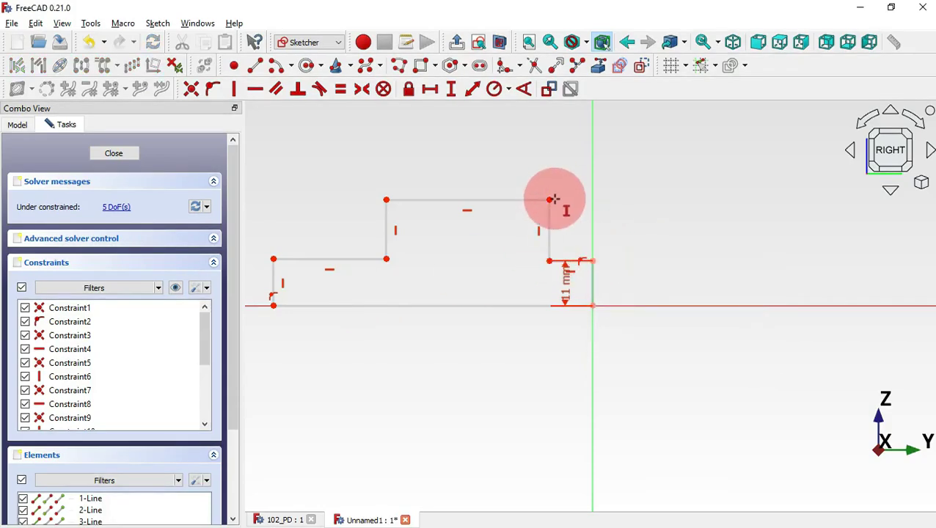
pyautogui.click(592, 305)
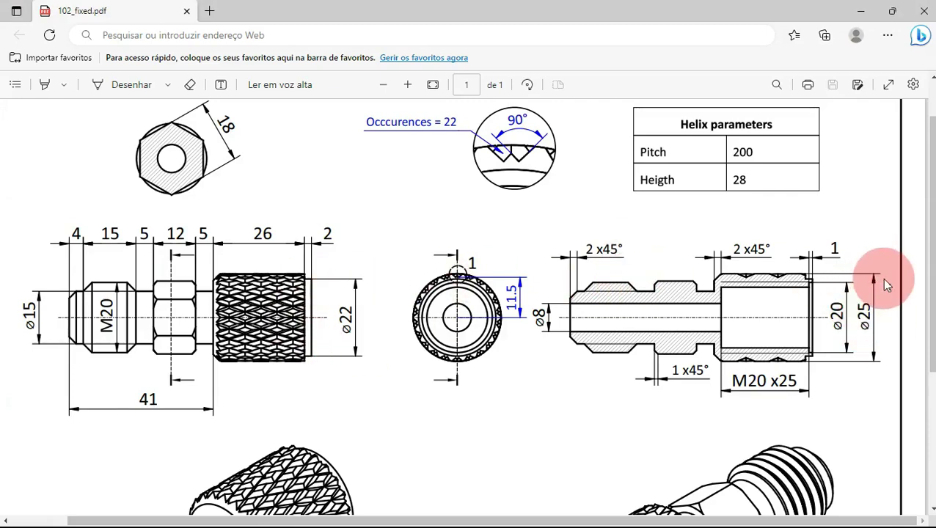
pyautogui.hotkey('alt', 'Tab')
pyautogui.write('12.5')
pyautogui.press('Return')
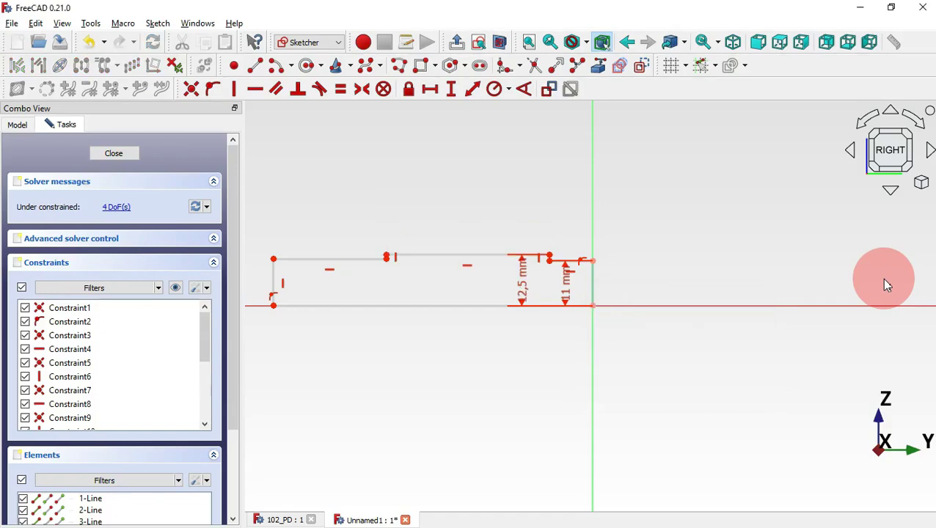
# Step: Set the left vertical edge to 7.5 mm and hide the constraint dimensions
pyautogui.click(273, 272)
pyautogui.hotkey('alt', 'Tab')
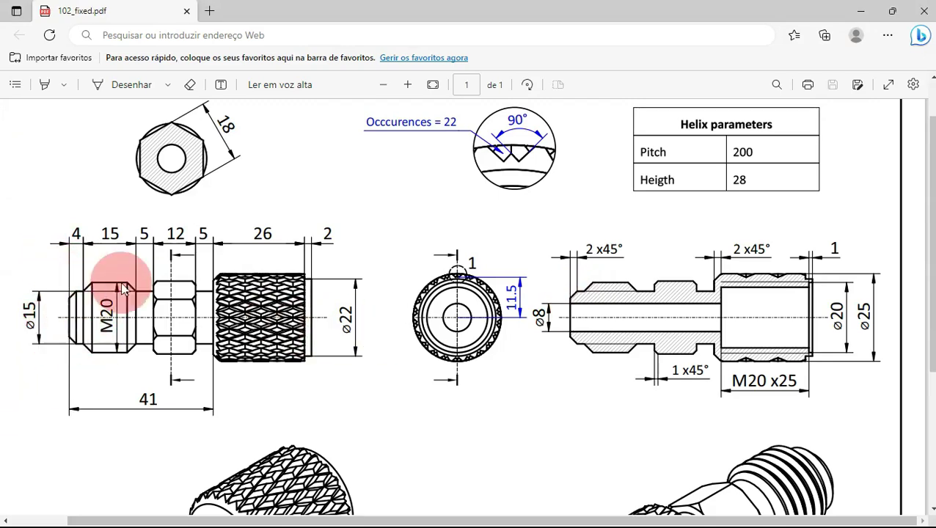
pyautogui.hotkey('alt', 'Tab')
pyautogui.write('7,5')
pyautogui.press('Return')
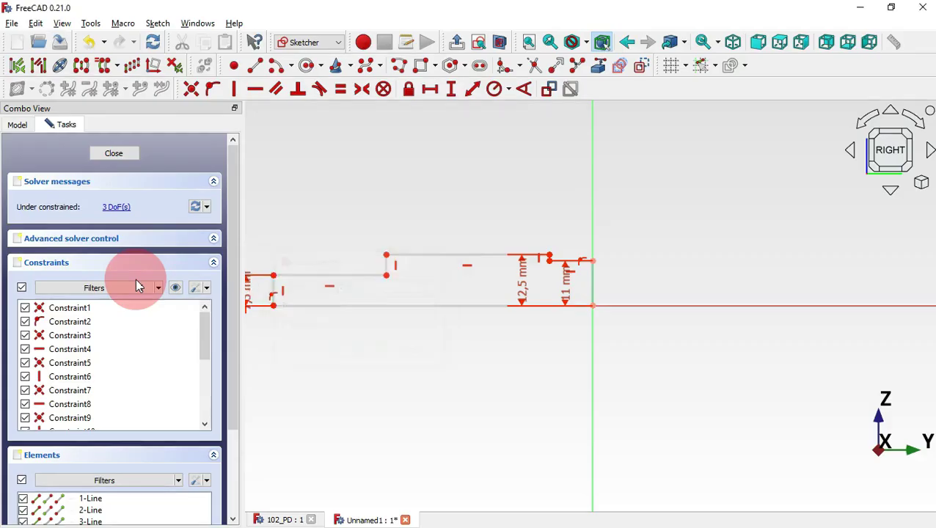
pyautogui.click(175, 289)
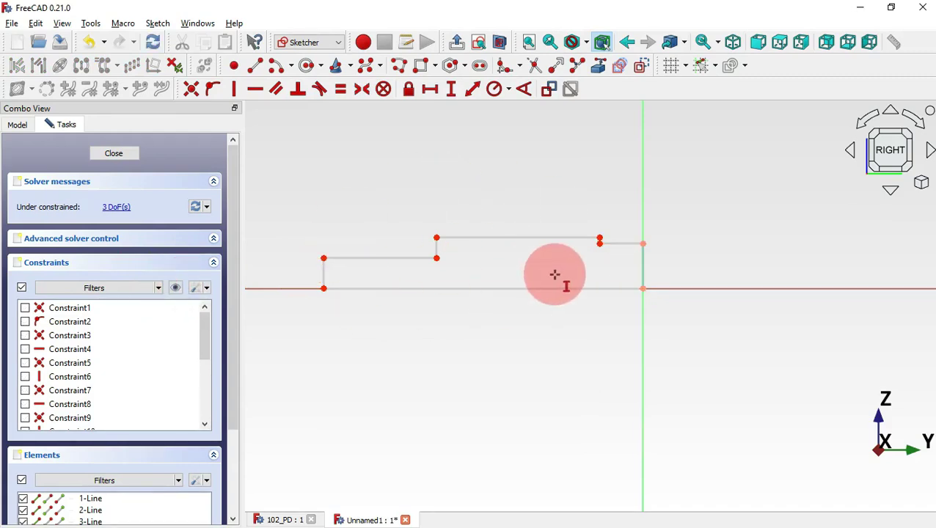
# Step: Give the short top line a horizontal length of 2 mm
pyautogui.click(431, 90)
pyautogui.click(622, 244)
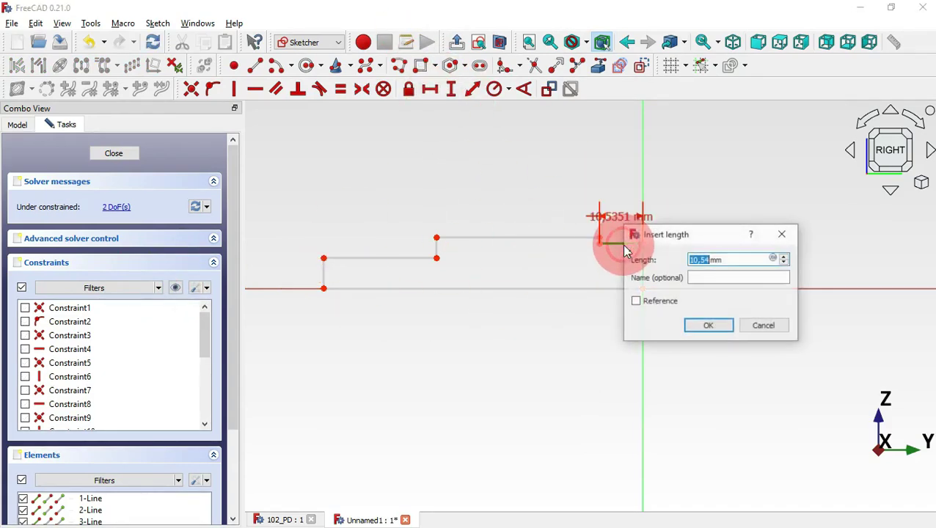
pyautogui.hotkey('alt', 'Tab')
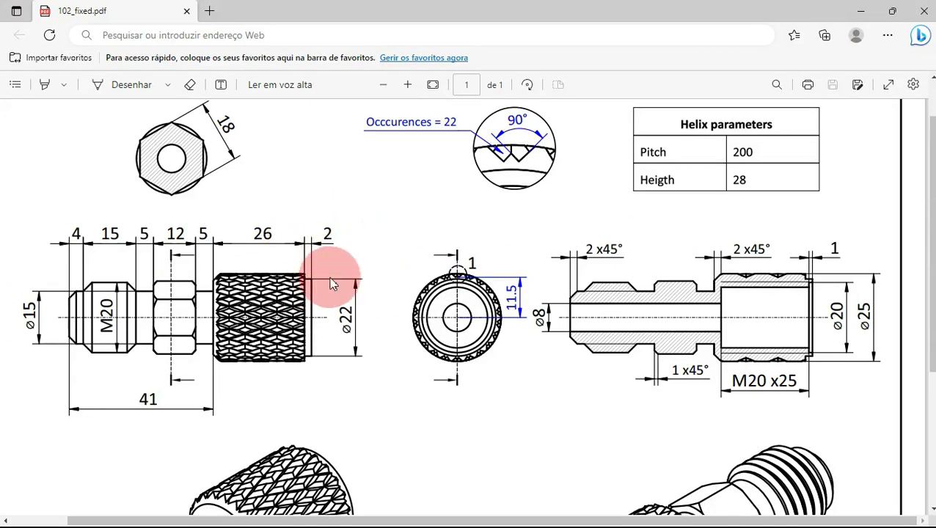
pyautogui.hotkey('alt', 'Tab')
pyautogui.write('2')
pyautogui.press('Return')
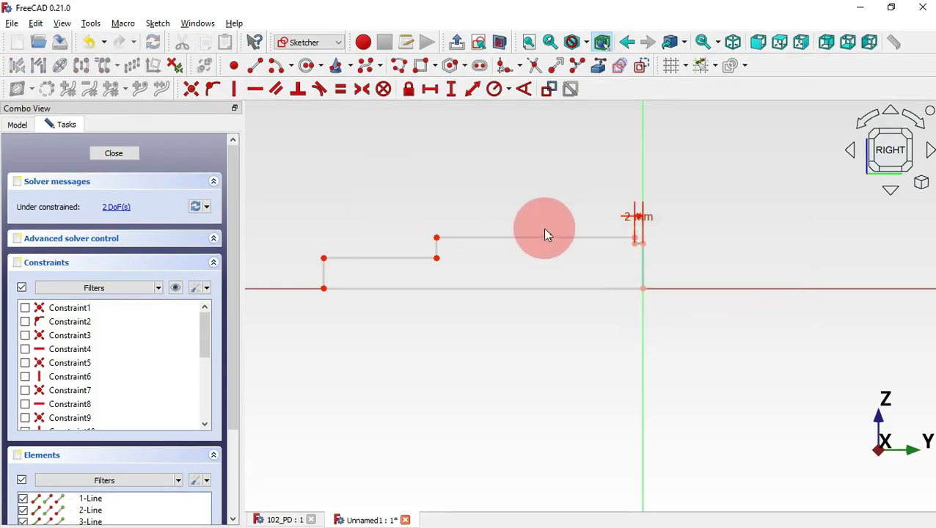
# Step: Dimension the long top line at 26 mm and the left step line at 41 mm
pyautogui.click(562, 238)
pyautogui.hotkey('alt', 'Tab')
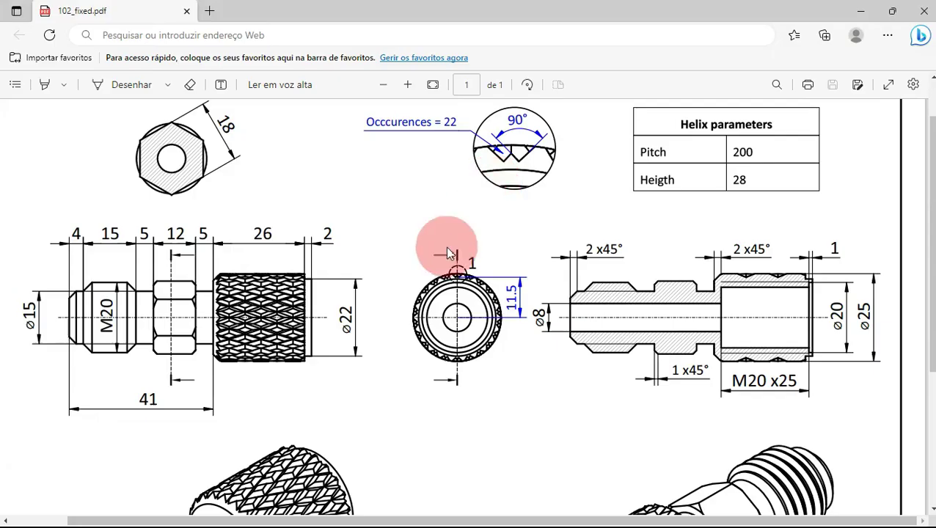
pyautogui.hotkey('alt', 'Tab')
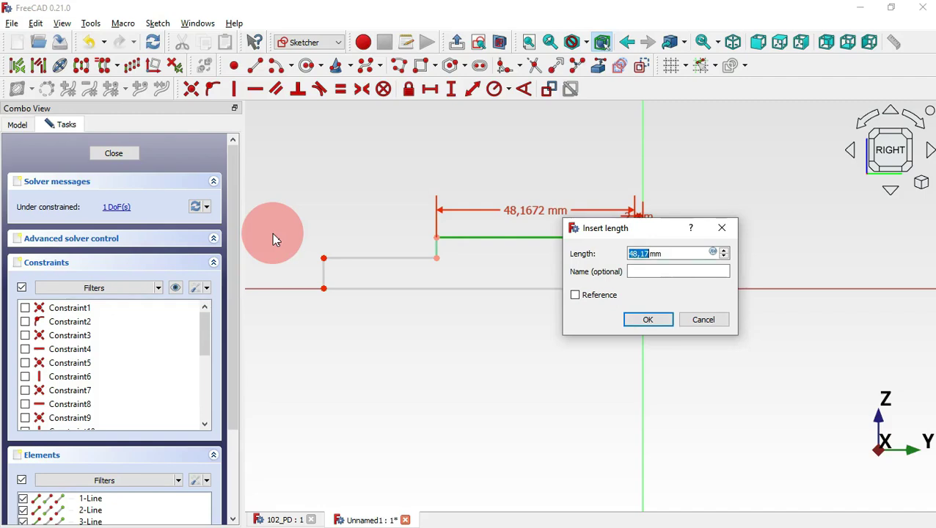
pyautogui.press('Return')
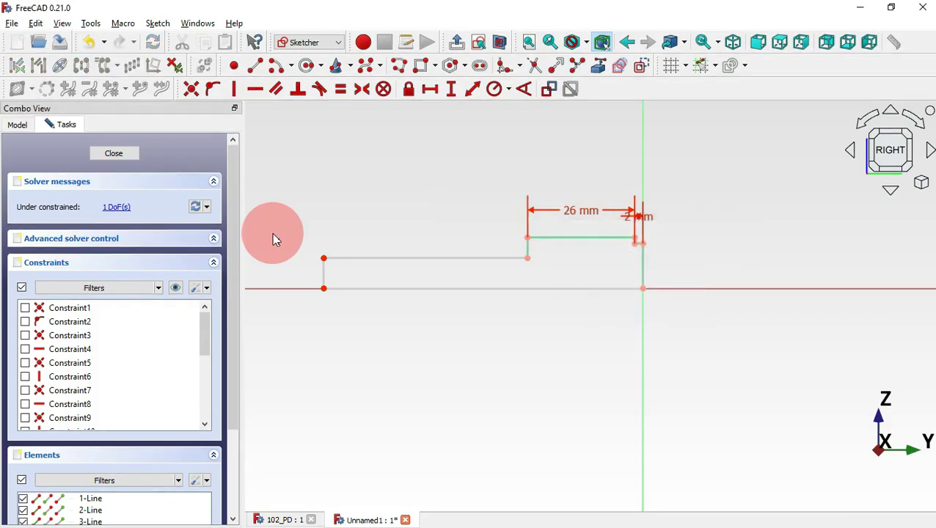
pyautogui.click(431, 258)
pyautogui.hotkey('alt', 'Tab')
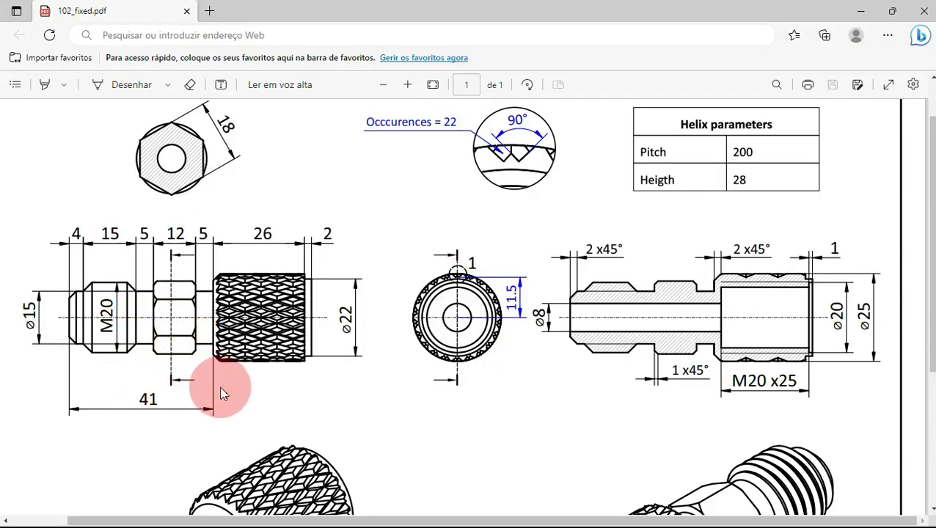
pyautogui.hotkey('alt', 'Tab')
pyautogui.press('Return')
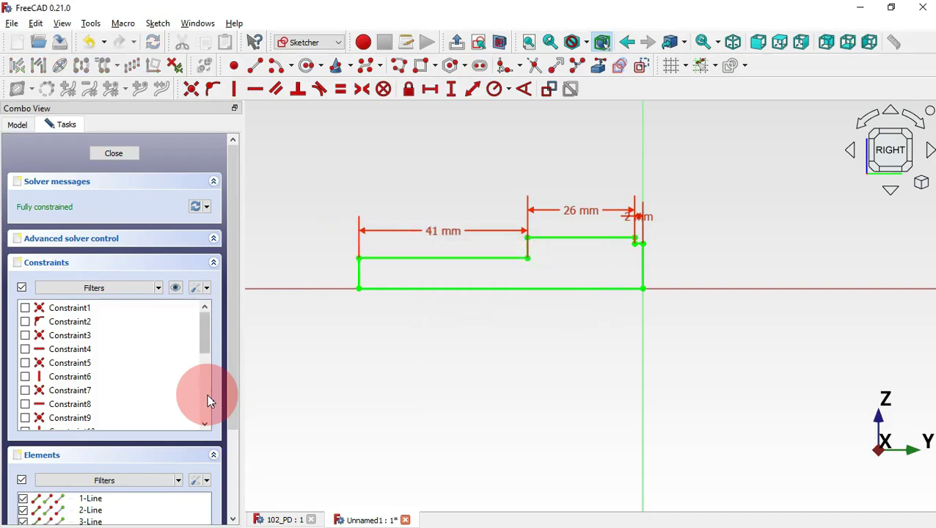
# Step: Close the sketch, switch to the Part workbench and select the profile sketch
pyautogui.click(125, 155)
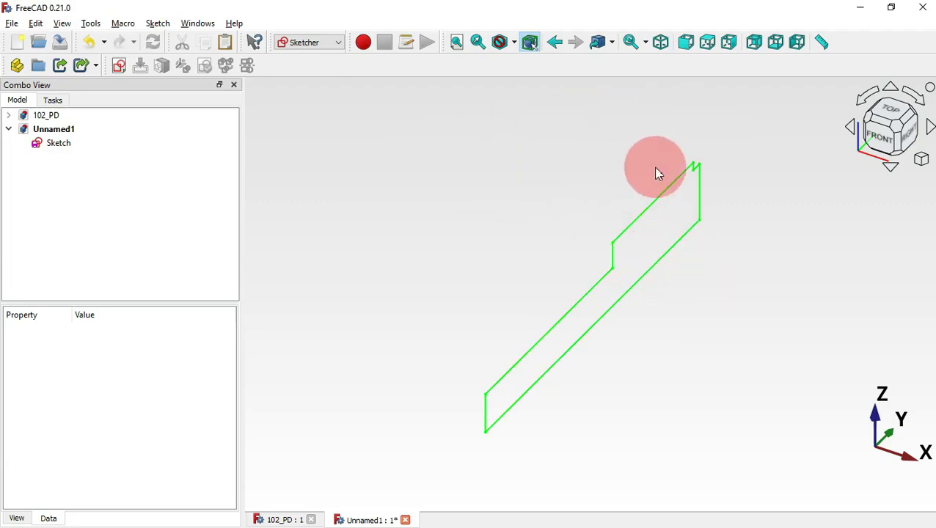
pyautogui.click(308, 44)
pyautogui.click(299, 57)
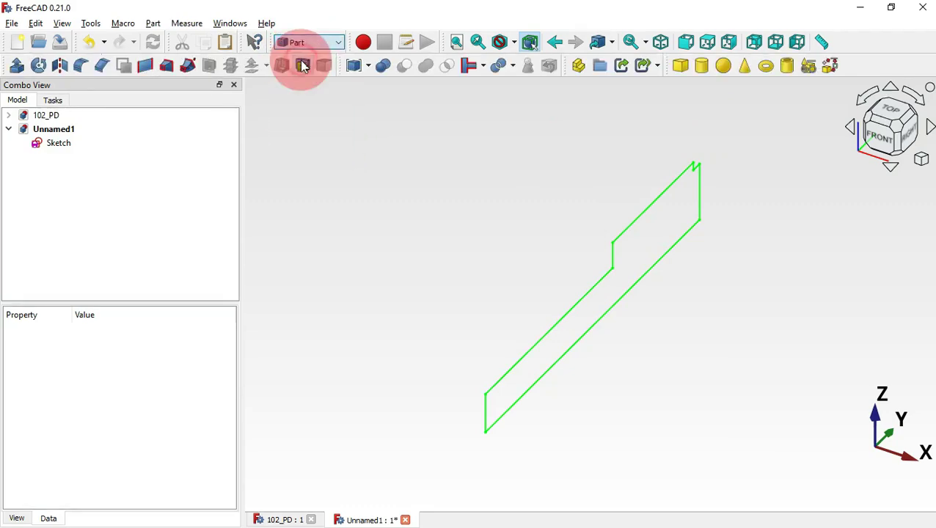
pyautogui.click(55, 144)
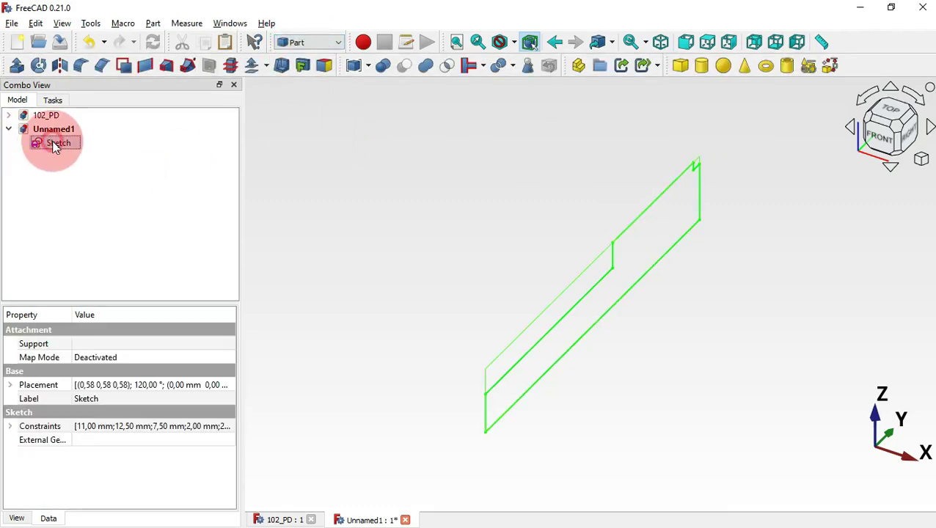
# Step: Start a Part Revolve of the sketch and set the axis direction Y to 1
pyautogui.click(40, 66)
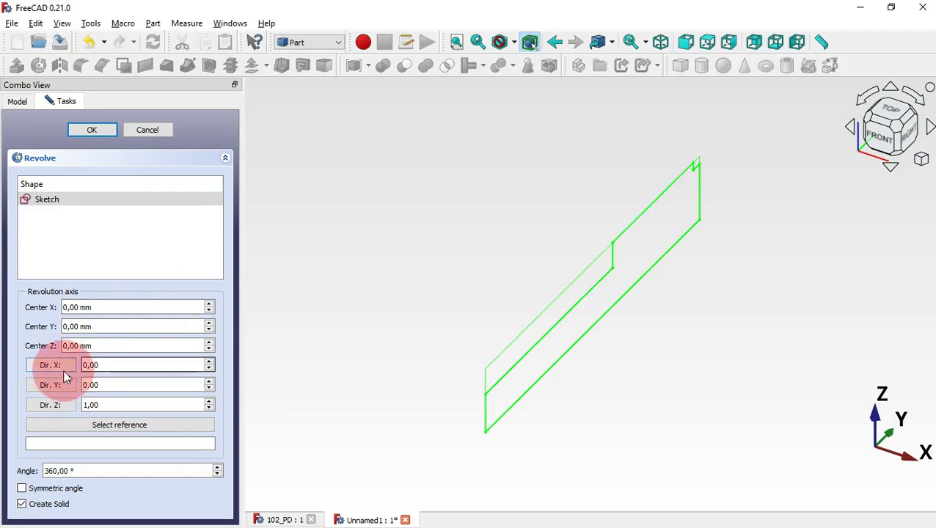
pyautogui.click(76, 421)
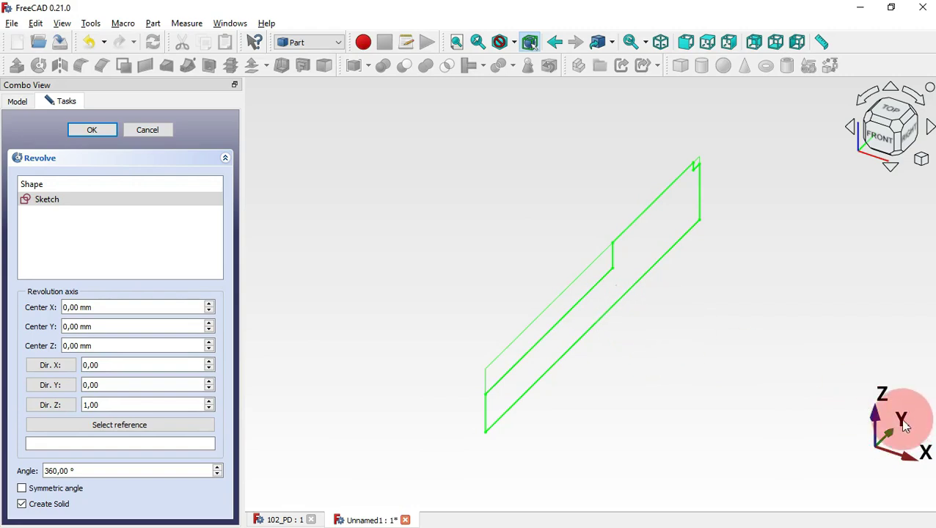
pyautogui.doubleClick(153, 385)
pyautogui.write('1')
pyautogui.doubleClick(125, 404)
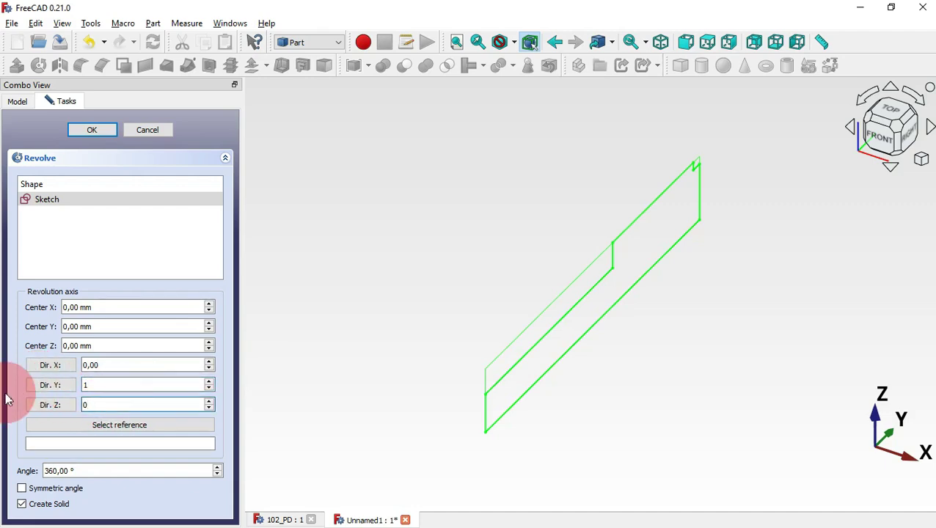
# Step: Finish the 360° revolve with Z direction 0, then set up chamfers on Edge5 and Edge8 at 1 mm
pyautogui.write('0')
pyautogui.click(94, 130)
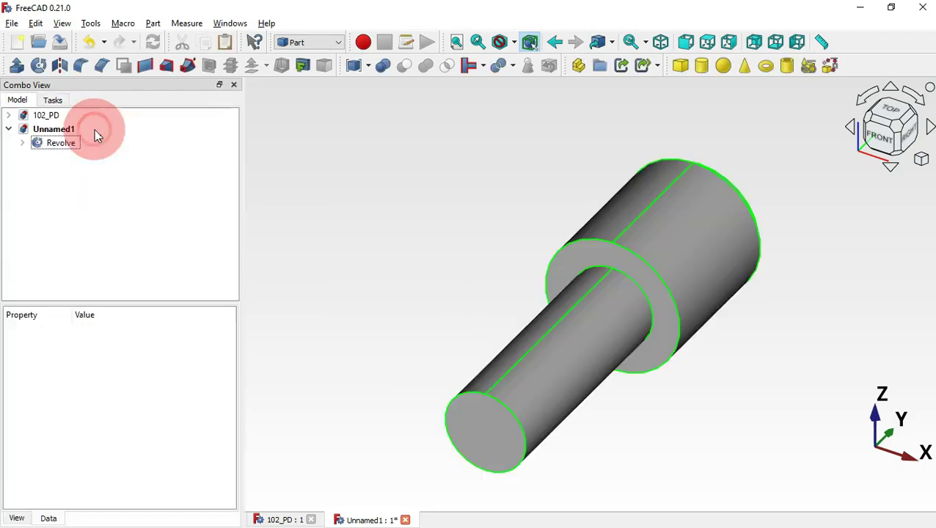
pyautogui.moveTo(660, 284); pyautogui.dragTo(544, 310, button='middle')
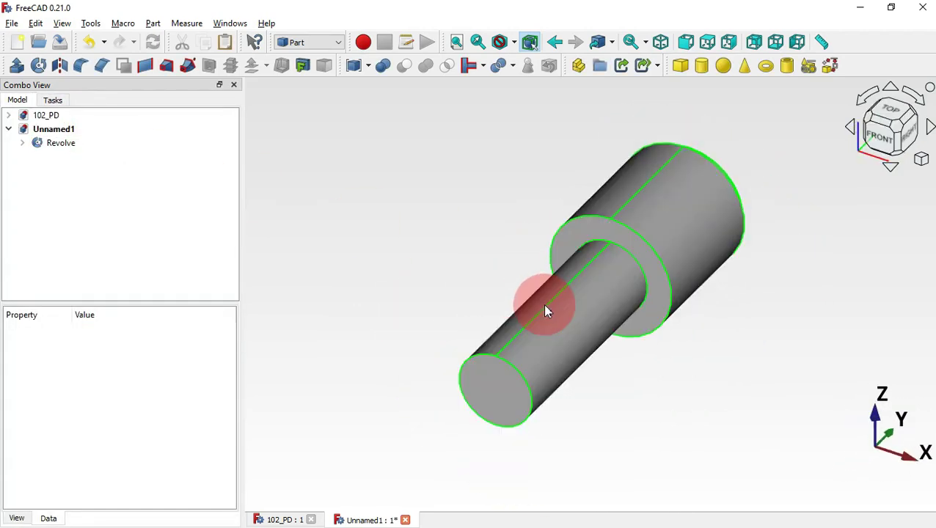
pyautogui.click(520, 374)
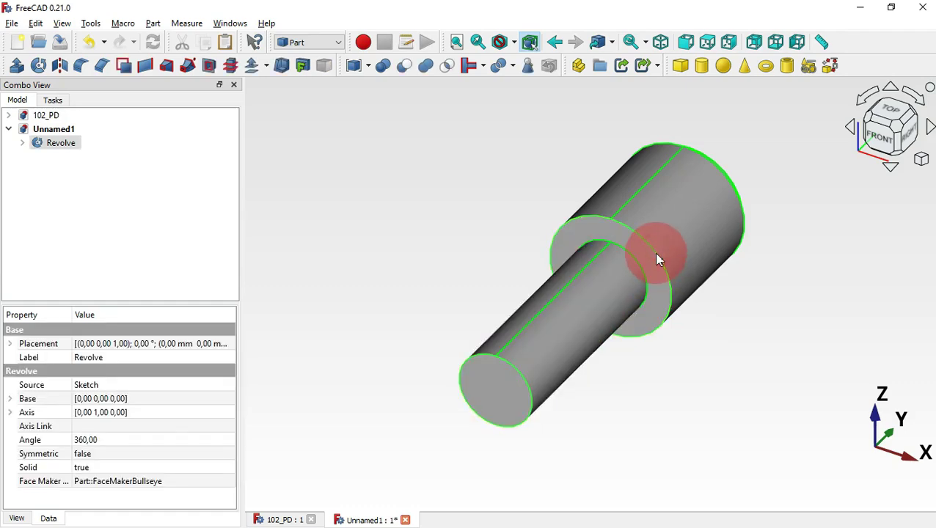
pyautogui.click(102, 66)
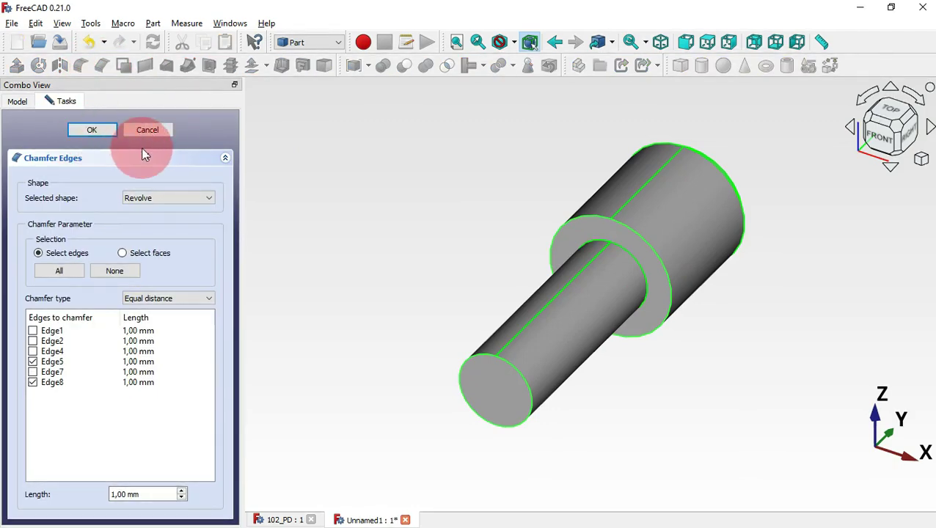
# Step: Set the chamfer length to 2 mm on Edge5 and Edge8 and apply it
pyautogui.doubleClick(170, 494)
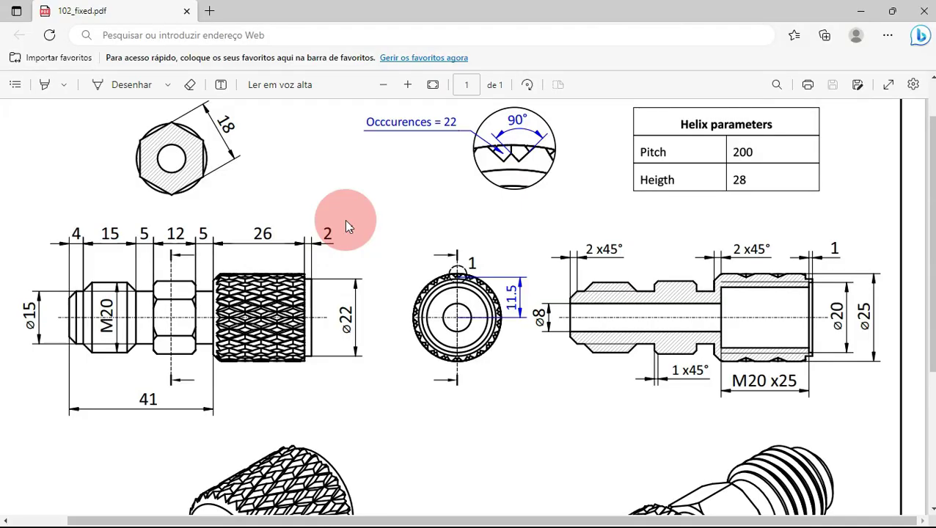
pyautogui.write('2')
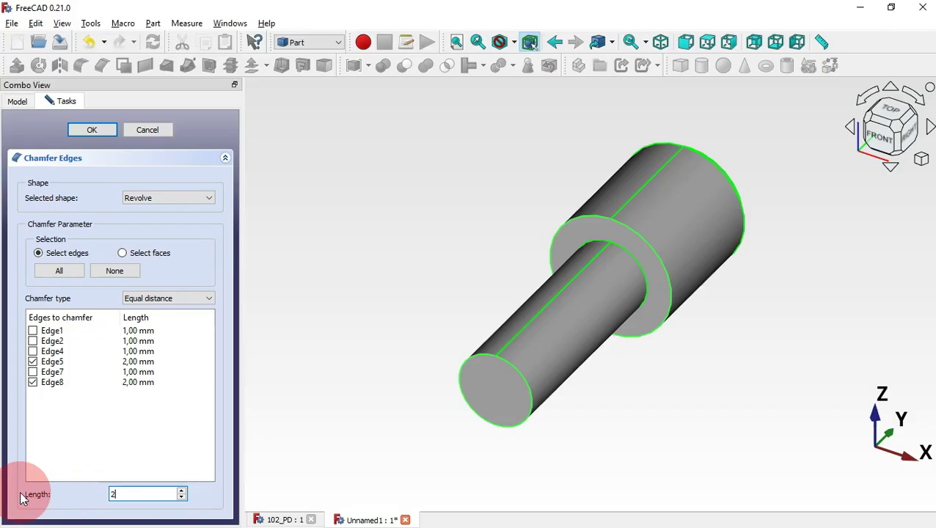
pyautogui.click(107, 130)
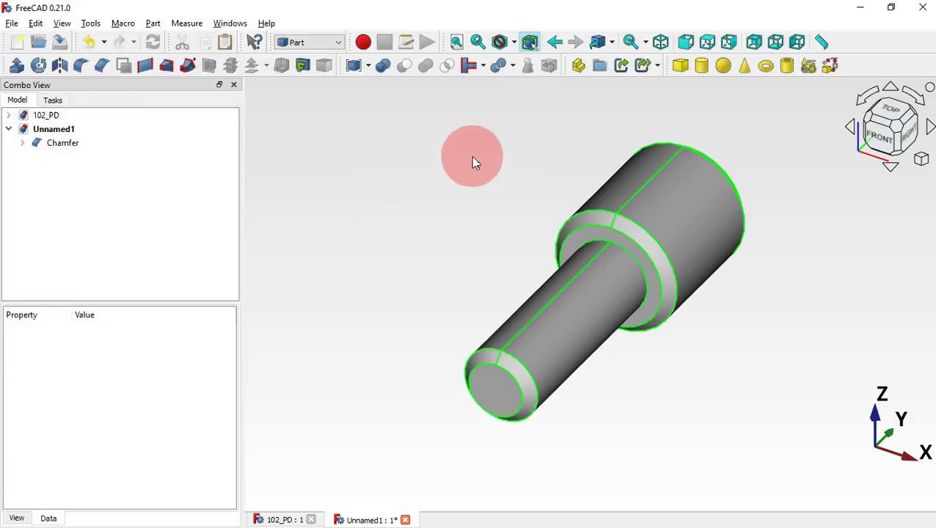
# Step: Check the PDF drawing for dimensions, then return to FreeCAD's workbench selector
pyautogui.hotkey('alt', 'Tab')
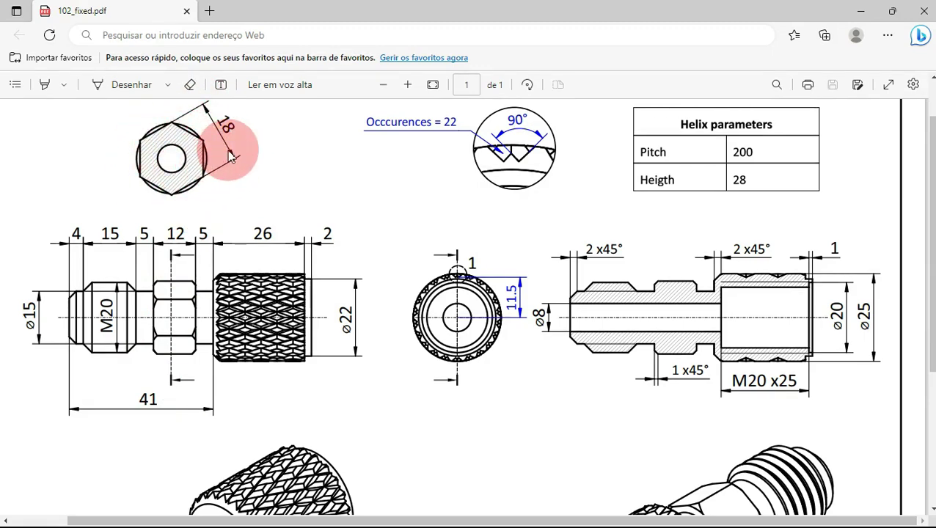
pyautogui.hotkey('alt', 'Tab')
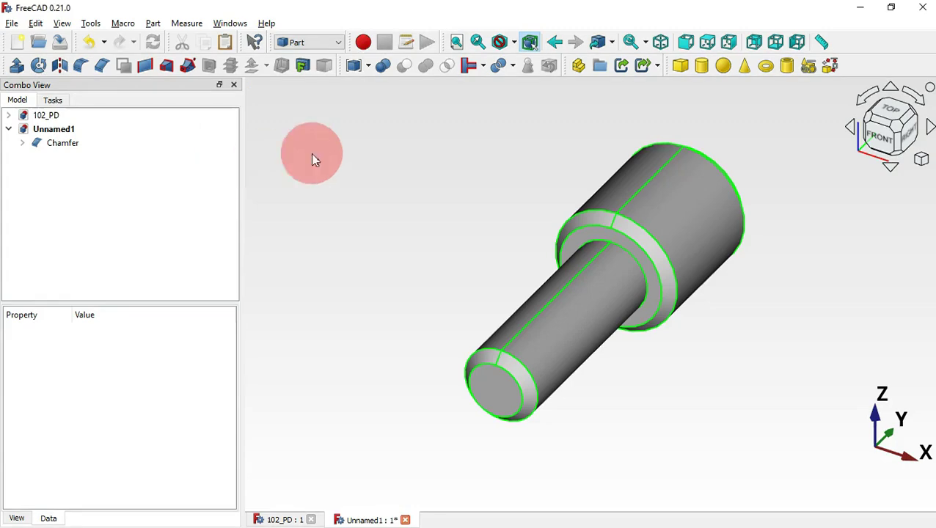
pyautogui.click(322, 43)
# Step: In Sketcher, start a new sketch attached to the shaft's end face
pyautogui.click(309, 79)
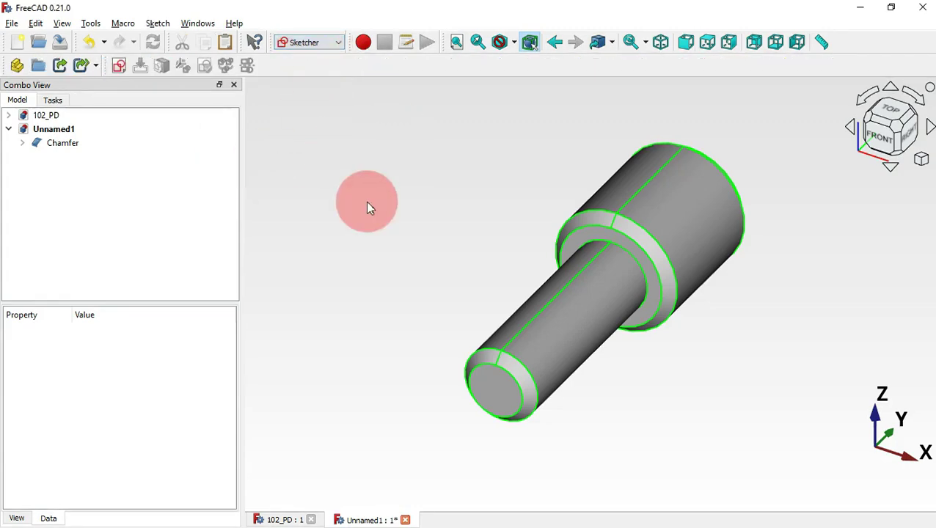
pyautogui.click(502, 398)
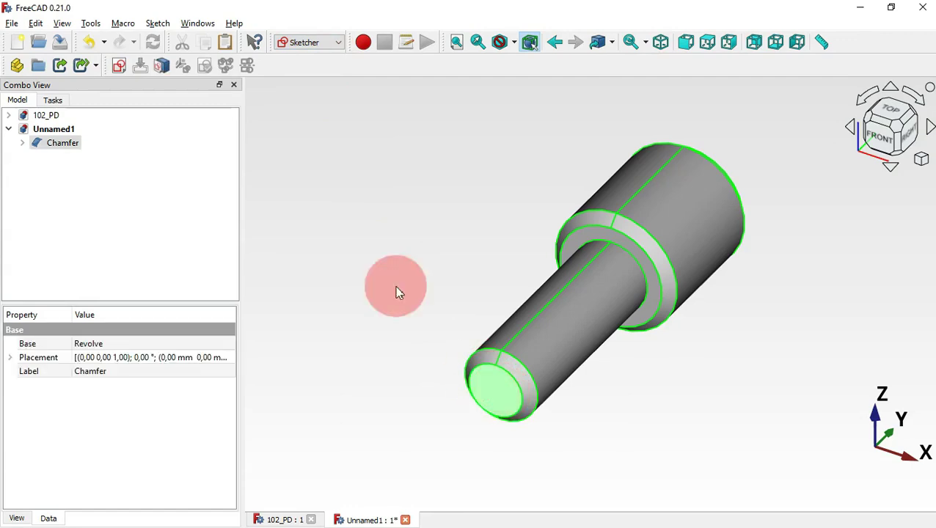
pyautogui.click(120, 68)
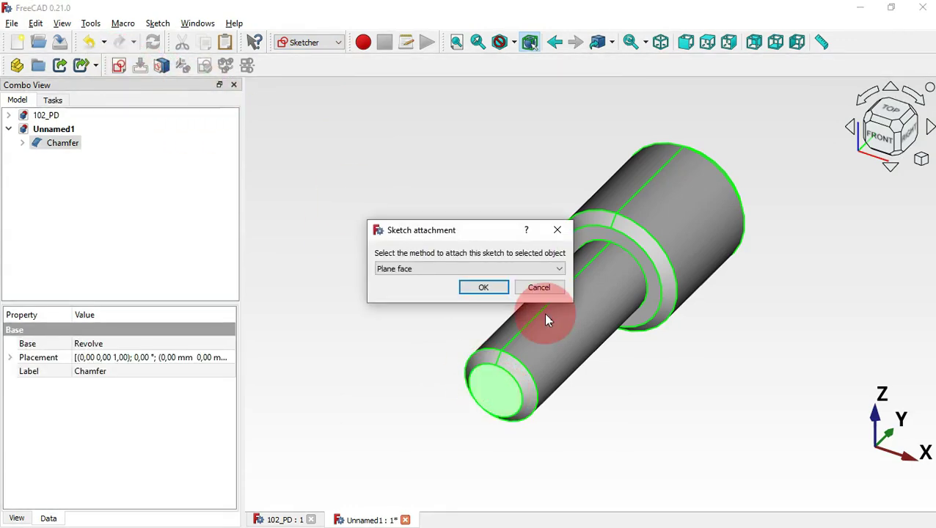
pyautogui.click(481, 288)
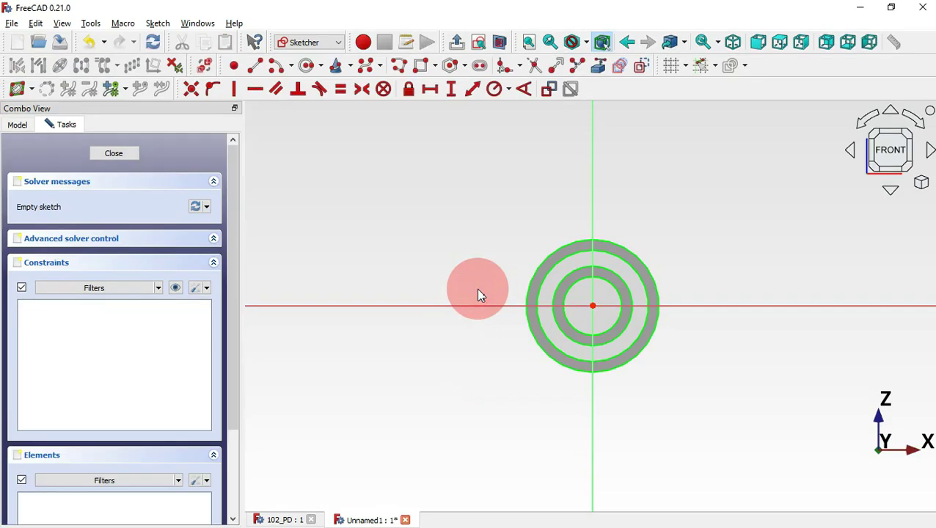
# Step: Draw a hexagon centred on the origin and constrain its right edge vertical
pyautogui.click(452, 67)
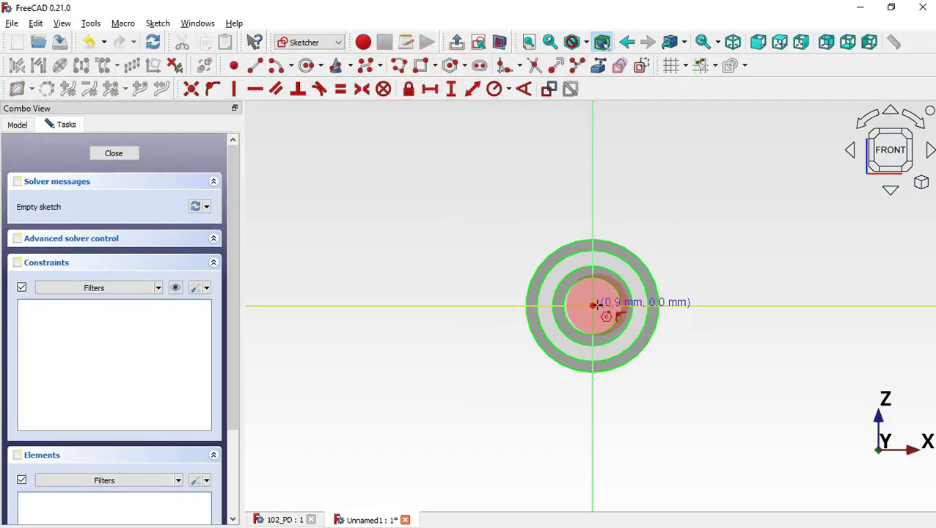
pyautogui.click(593, 305)
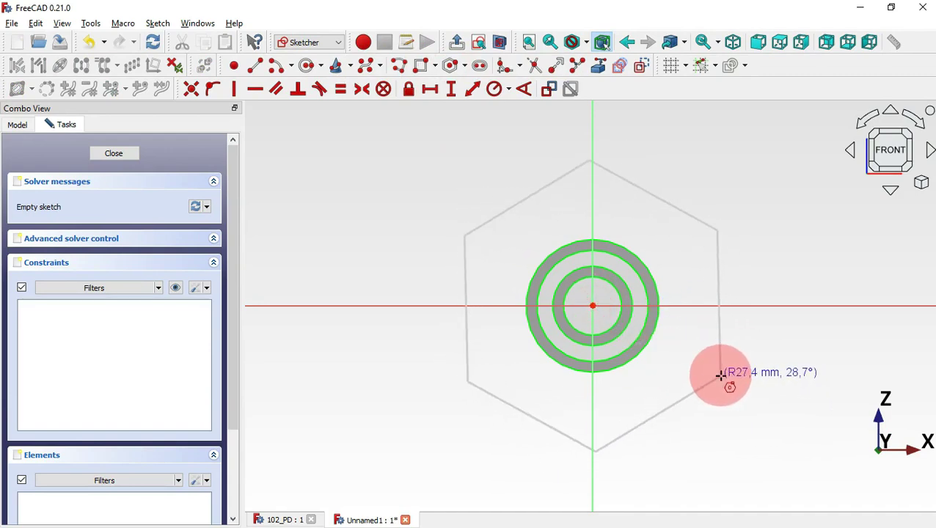
pyautogui.click(719, 375)
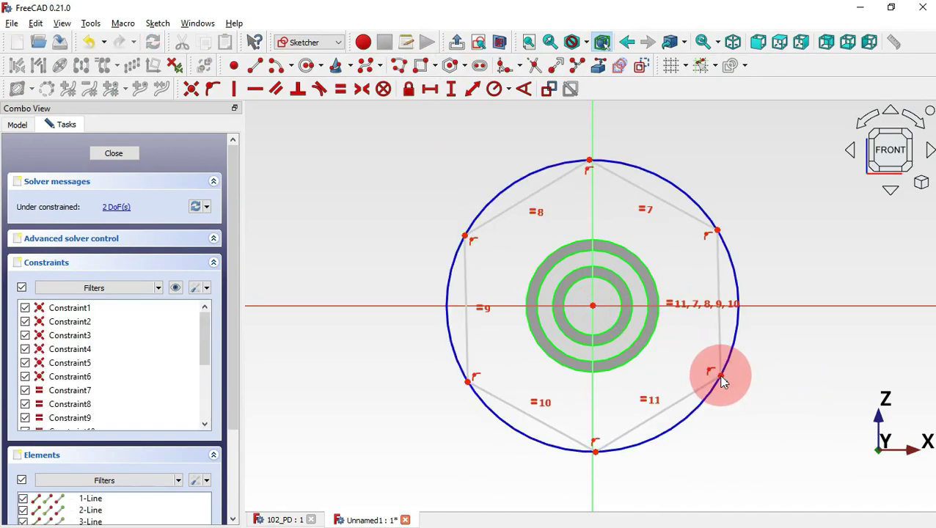
pyautogui.click(235, 91)
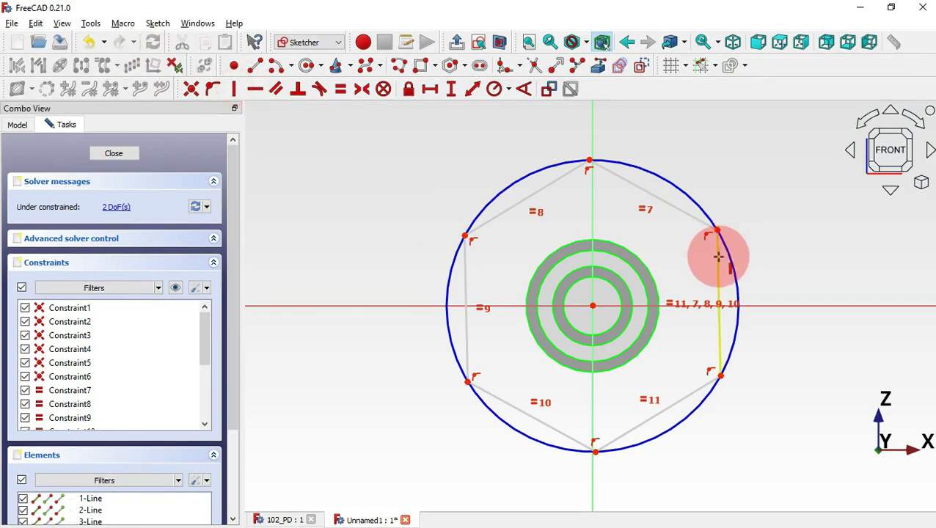
pyautogui.click(719, 256)
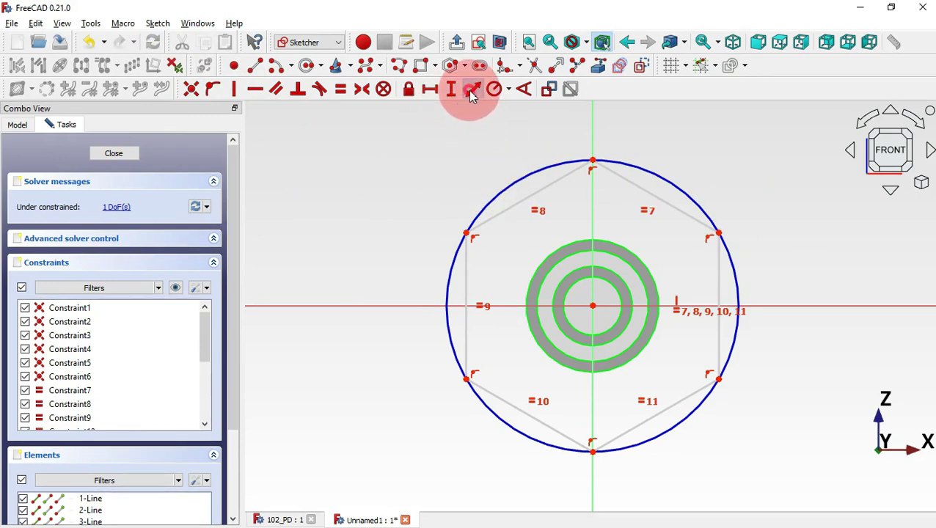
# Step: Dimension the hexagon between two vertices to 18 mm and leave the sketch
pyautogui.click(593, 159)
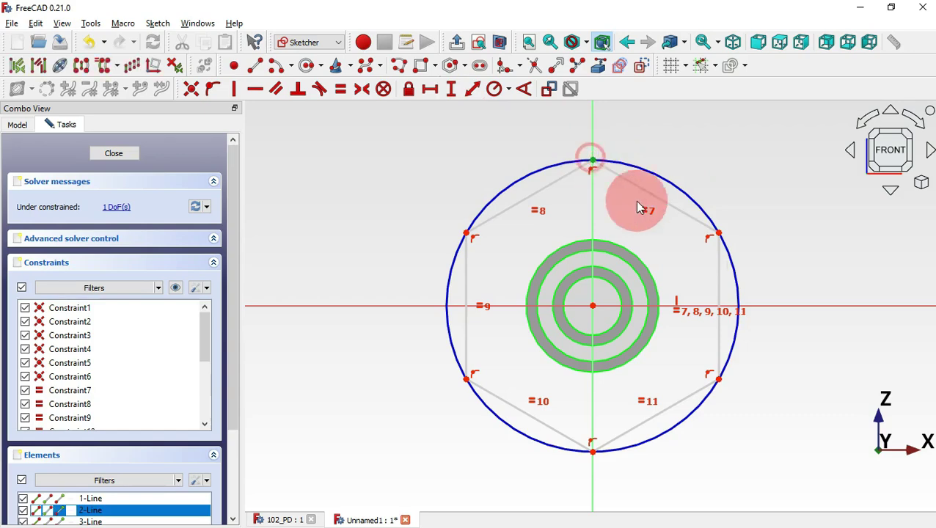
pyautogui.click(719, 378)
pyautogui.press('k')
pyautogui.press('d')
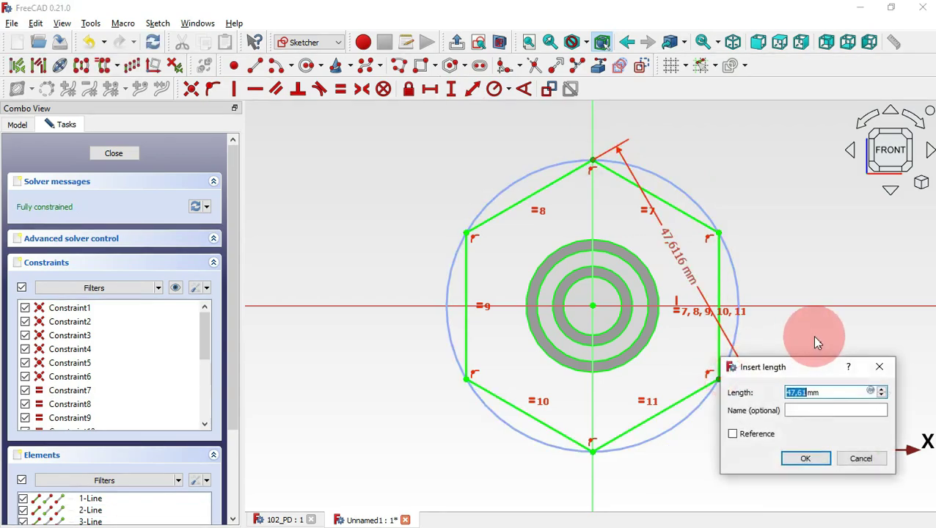
pyautogui.hotkey('alt', 'Tab')
pyautogui.hotkey('alt', 'Tab')
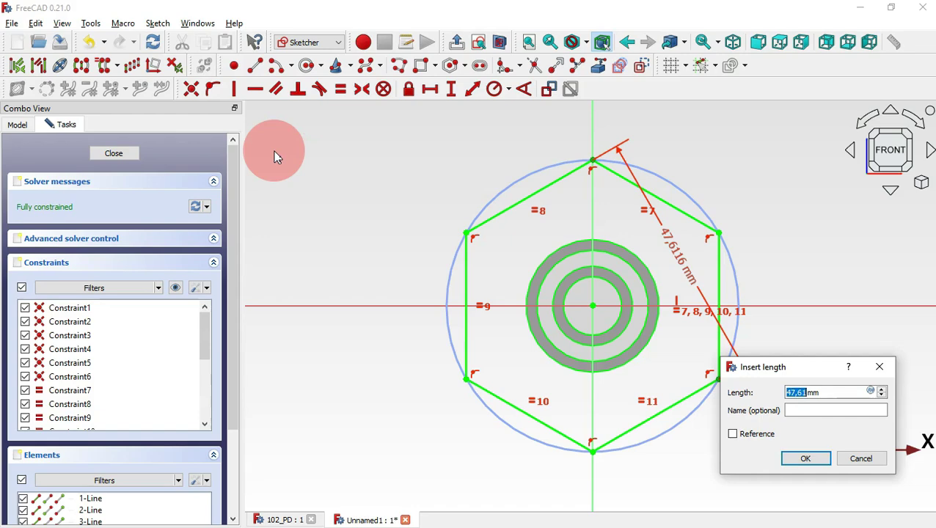
pyautogui.press('Return')
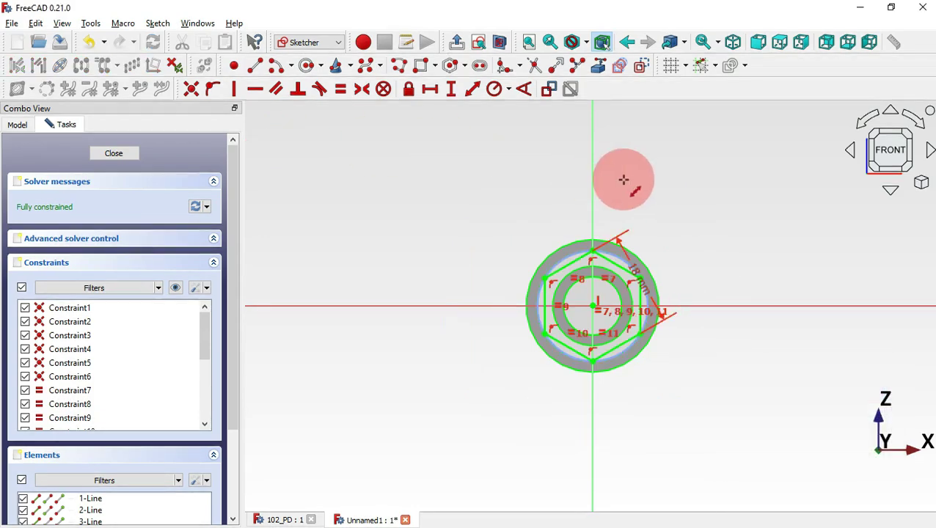
pyautogui.press('Escape')
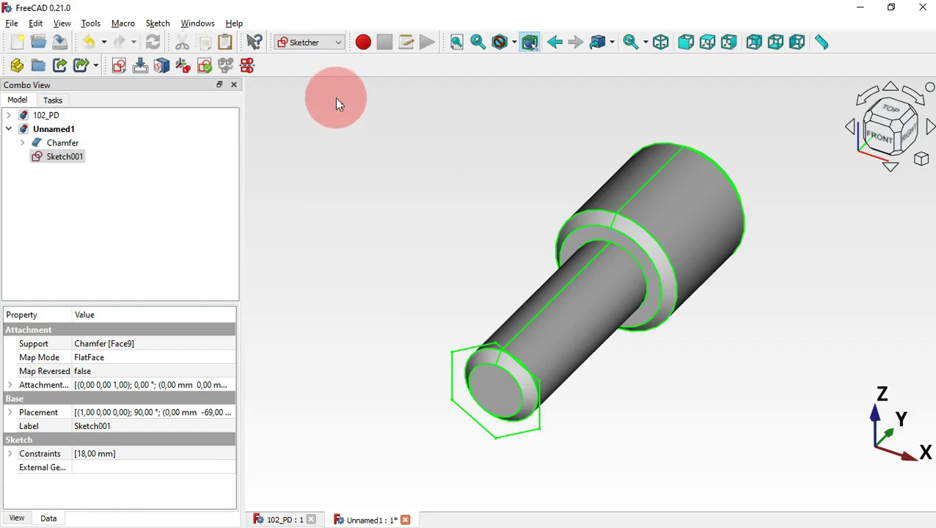
# Step: In the Part workbench, extrude Sketch001 by 12 mm into a hex prism
pyautogui.click(327, 48)
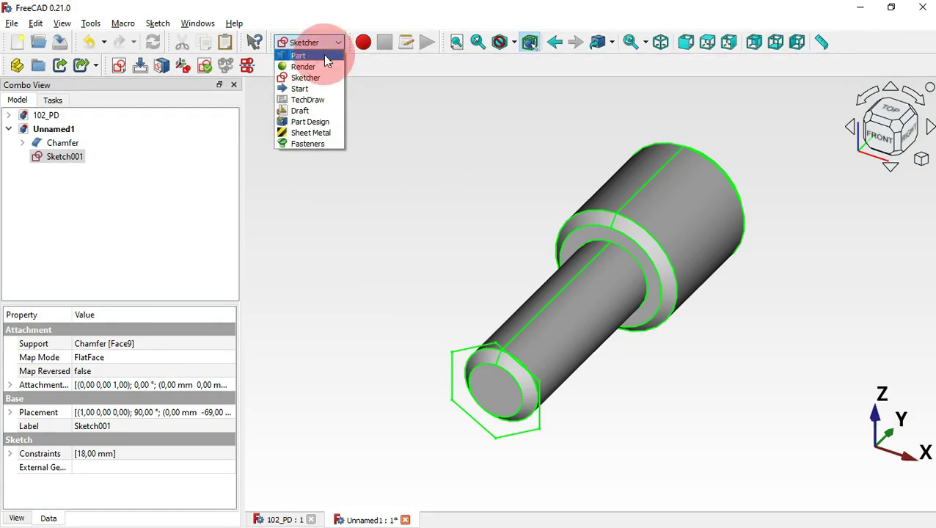
pyautogui.click(325, 57)
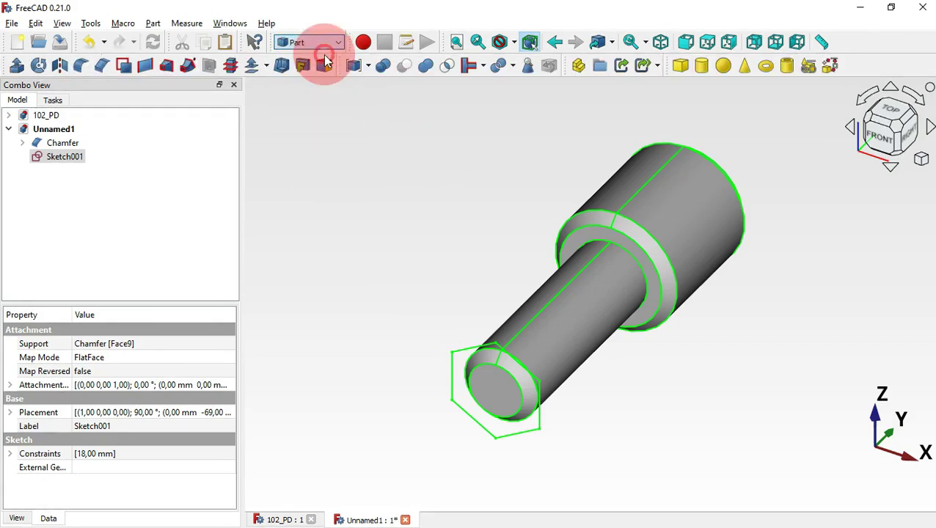
pyautogui.click(17, 67)
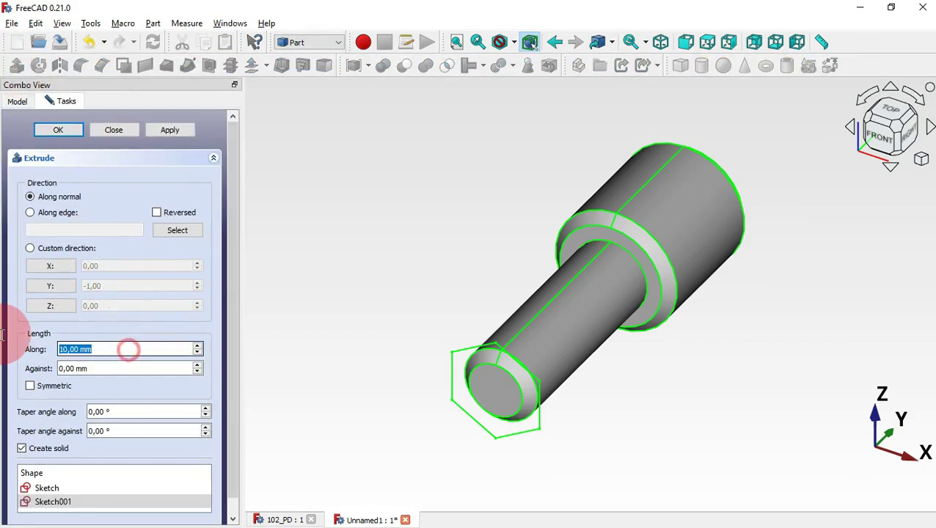
pyautogui.moveTo(130, 350); pyautogui.dragTo(60, 350)
pyautogui.hotkey('alt', 'Tab')
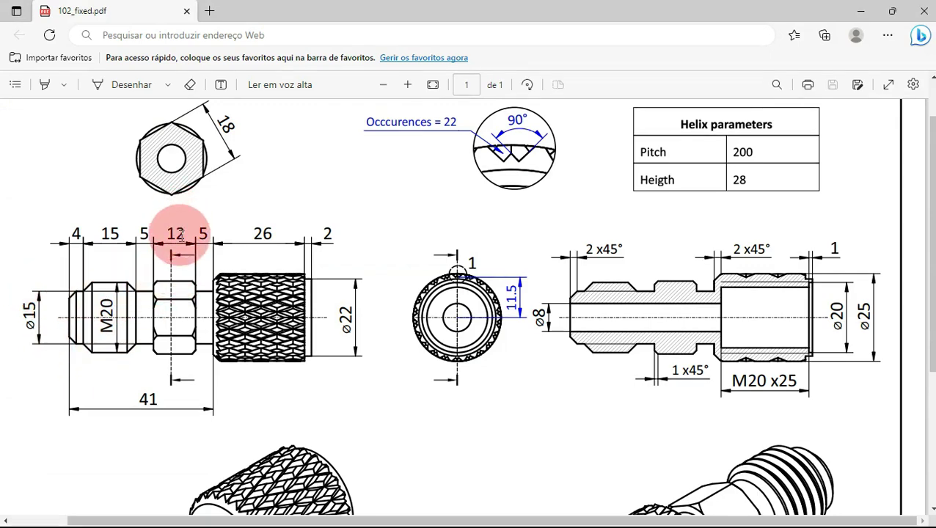
pyautogui.hotkey('alt', 'Tab')
pyautogui.moveTo(135, 347); pyautogui.dragTo(20, 338)
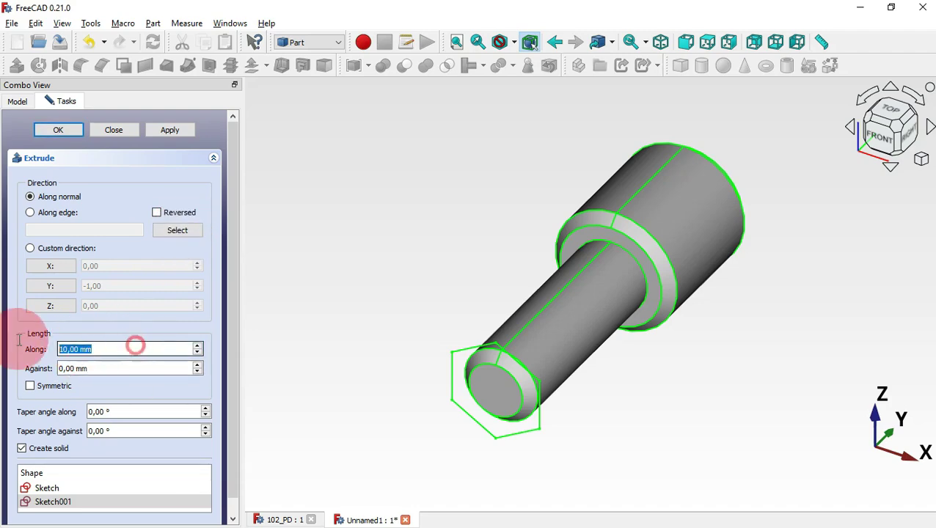
pyautogui.write('12')
pyautogui.press('Return')
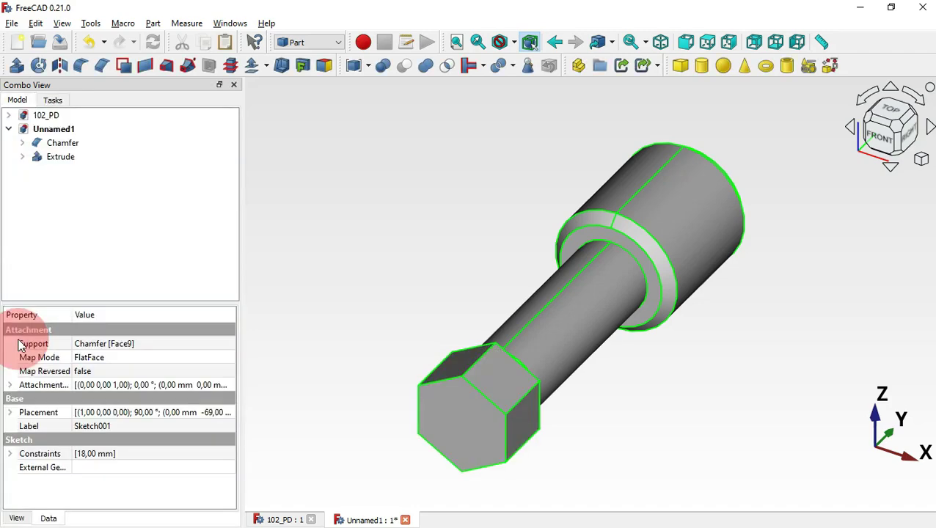
pyautogui.moveTo(626, 330); pyautogui.dragTo(473, 308, button='middle')
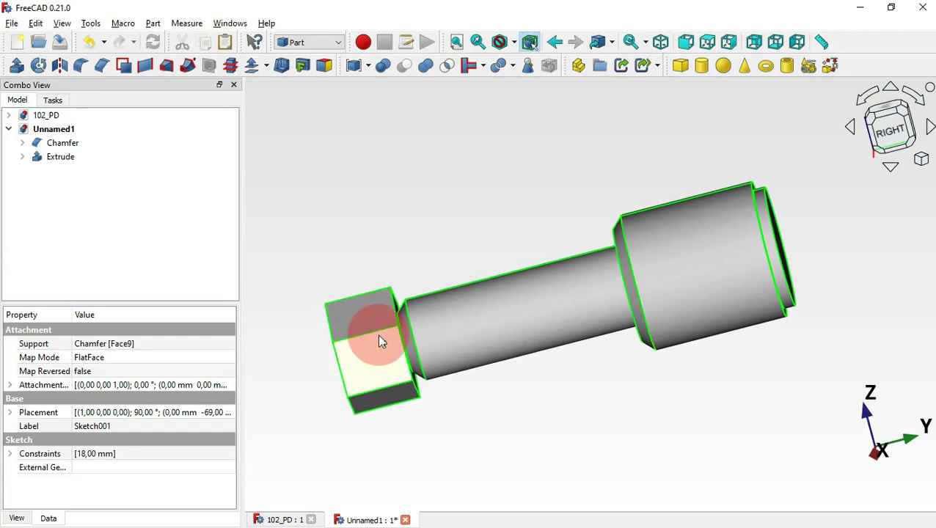
# Step: Set the Extrude's Reversed property to true, flipping the hex prism back over the shaft
pyautogui.click(65, 158)
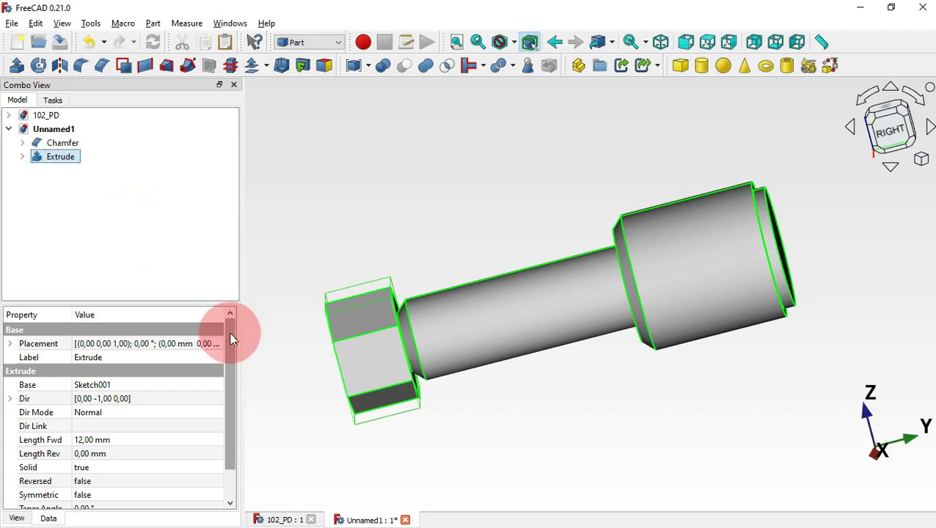
pyautogui.moveTo(230, 333); pyautogui.dragTo(64, 454)
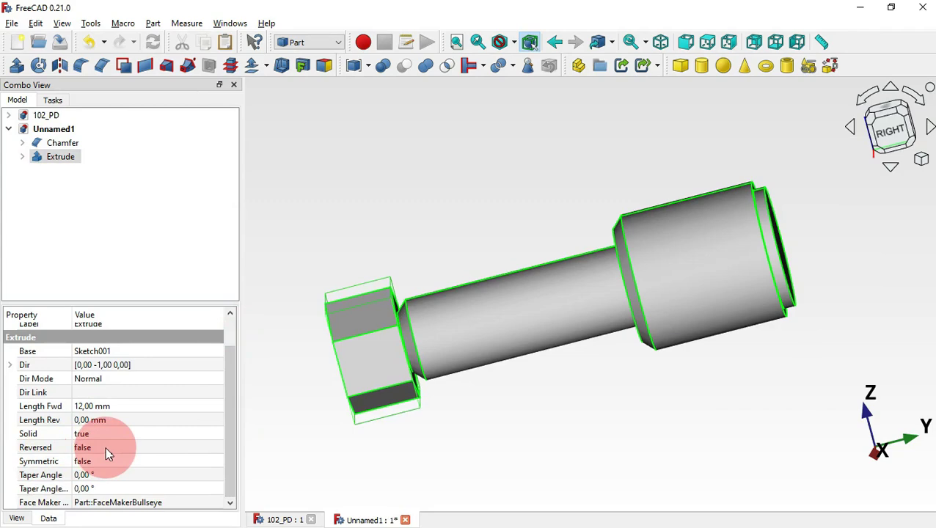
pyautogui.click(105, 447)
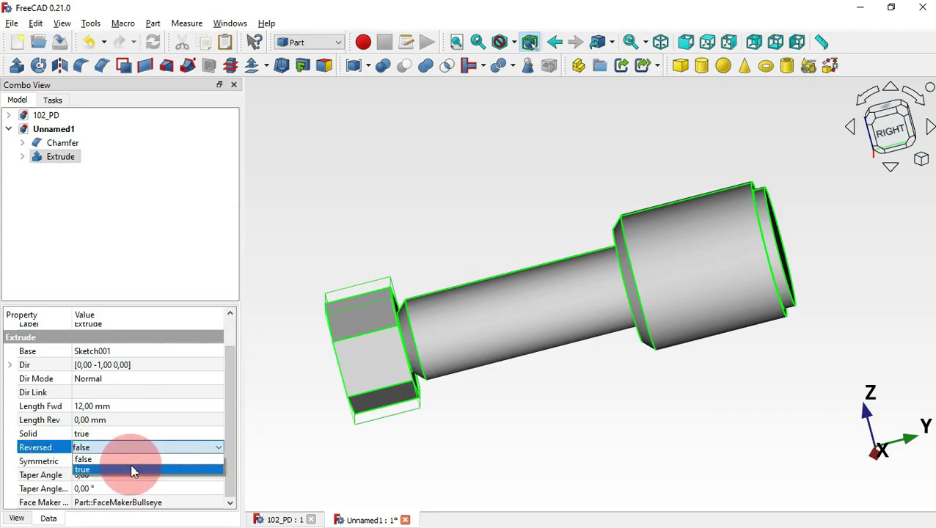
pyautogui.click(133, 470)
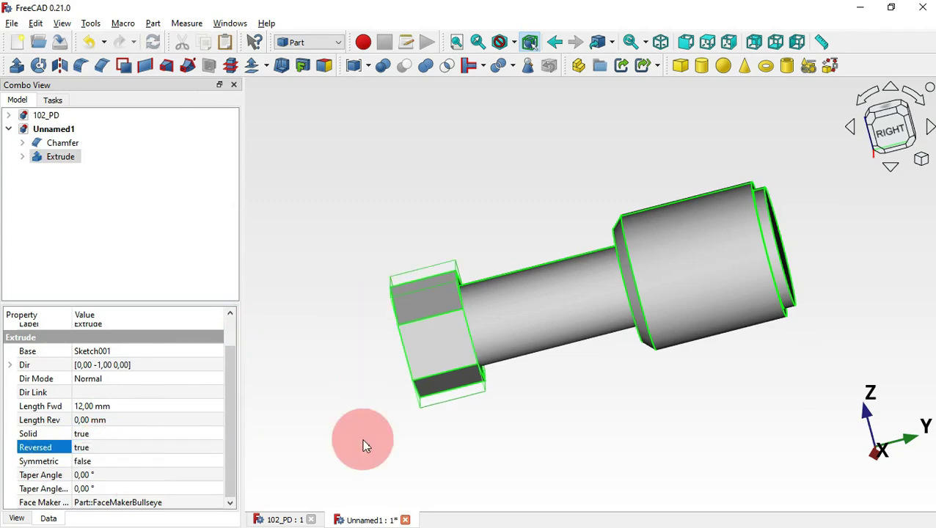
pyautogui.moveTo(363, 440); pyautogui.dragTo(401, 420, button='middle')
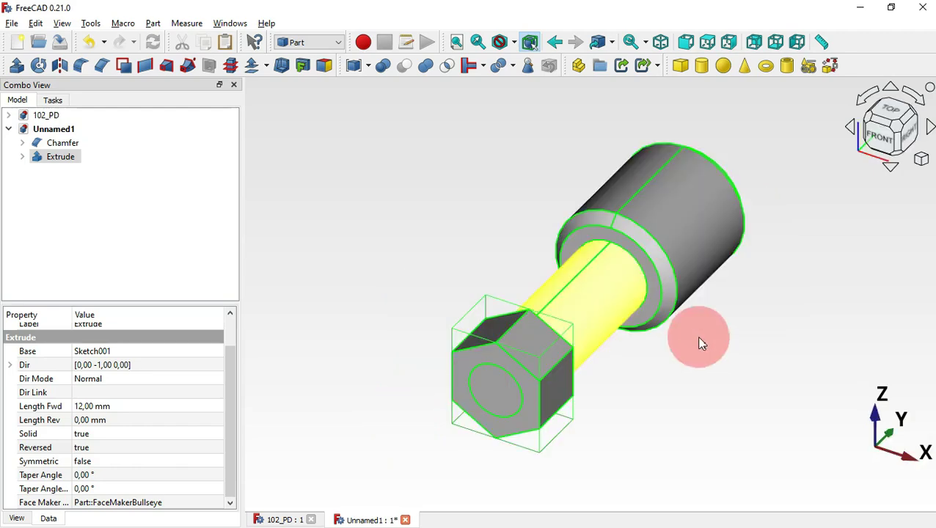
pyautogui.moveTo(769, 346); pyautogui.dragTo(637, 330, button='middle')
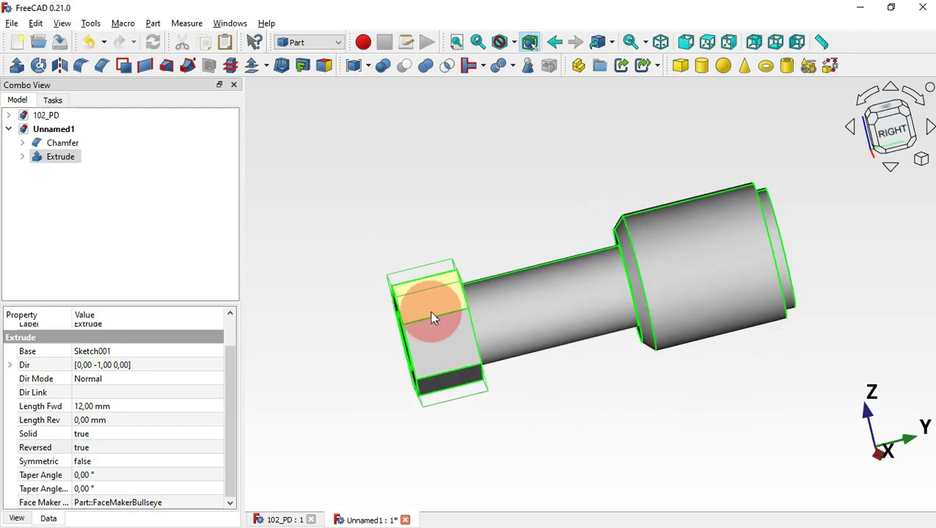
pyautogui.click(406, 192)
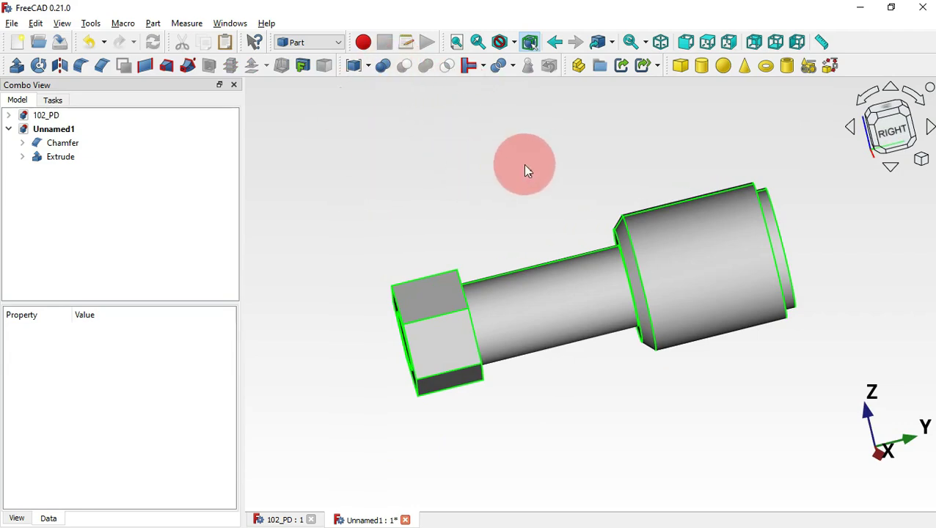
pyautogui.click(73, 157)
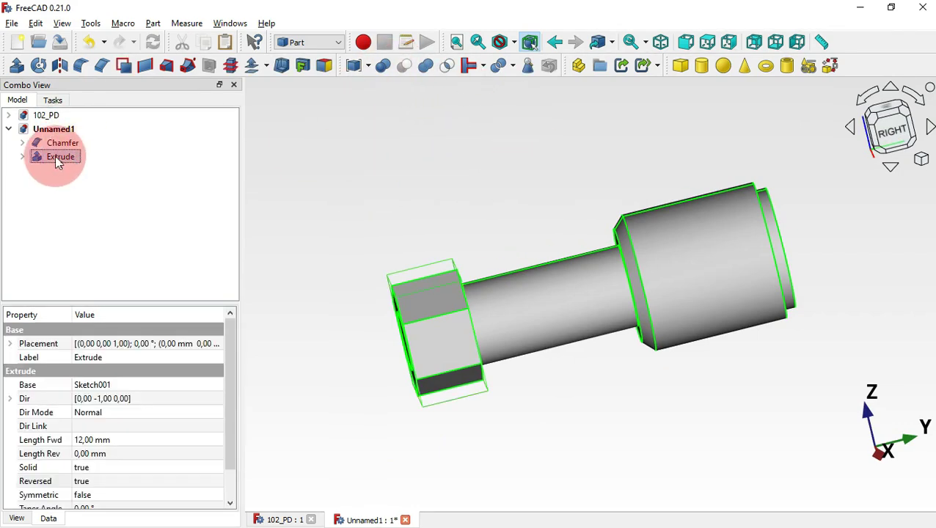
# Step: Use Transform to move the Extrude one 4+15+5 mm increment along the shaft axis
pyautogui.rightClick(71, 158)
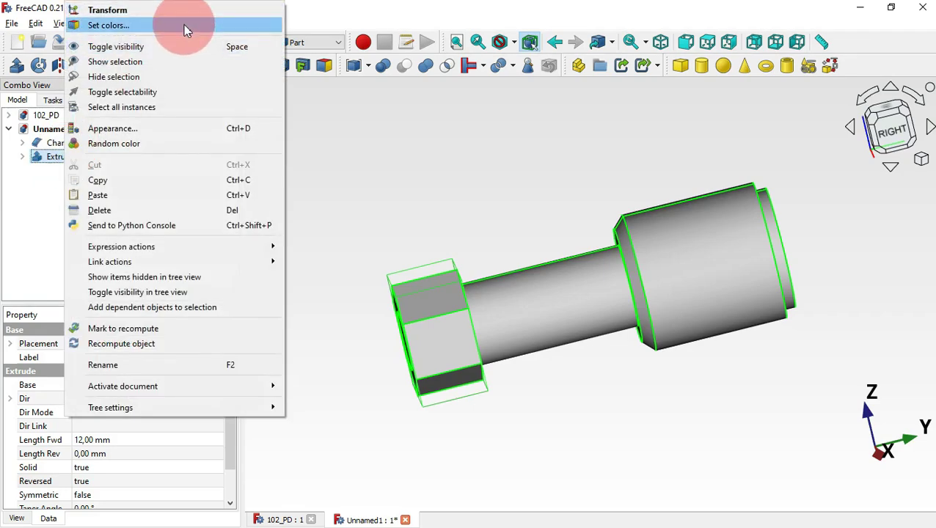
pyautogui.click(196, 12)
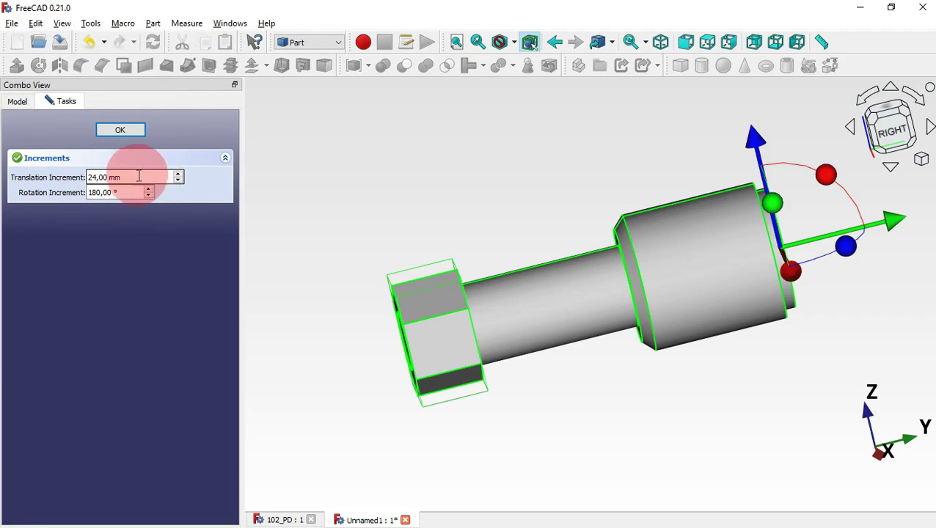
pyautogui.moveTo(135, 175); pyautogui.dragTo(62, 178)
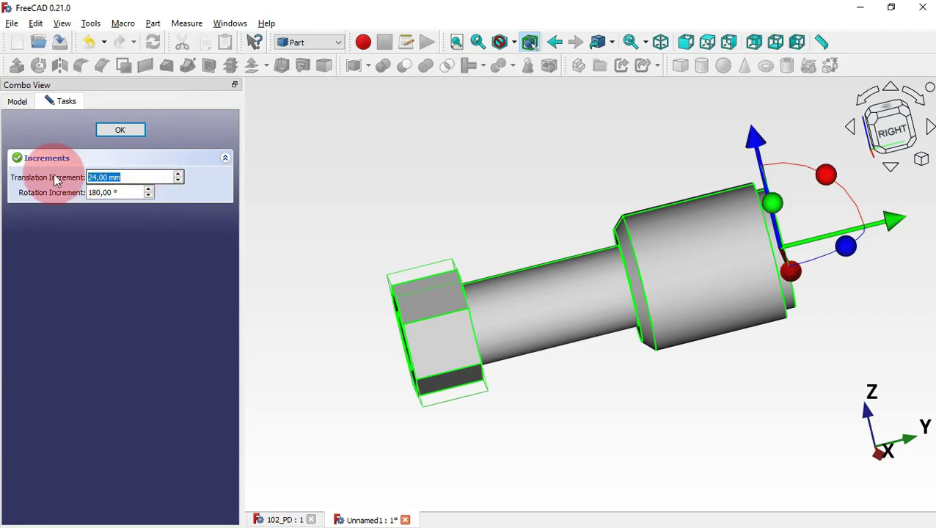
pyautogui.press('BackSpace')
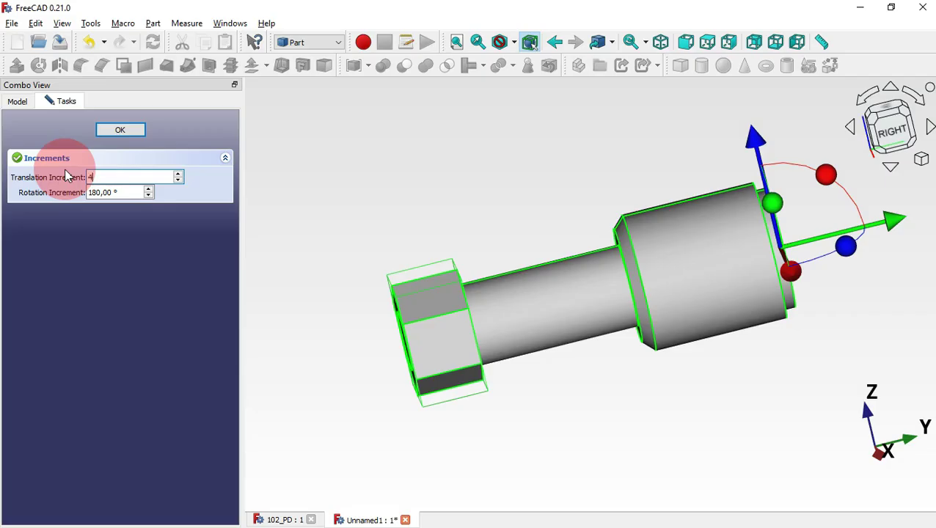
pyautogui.click(345, 169)
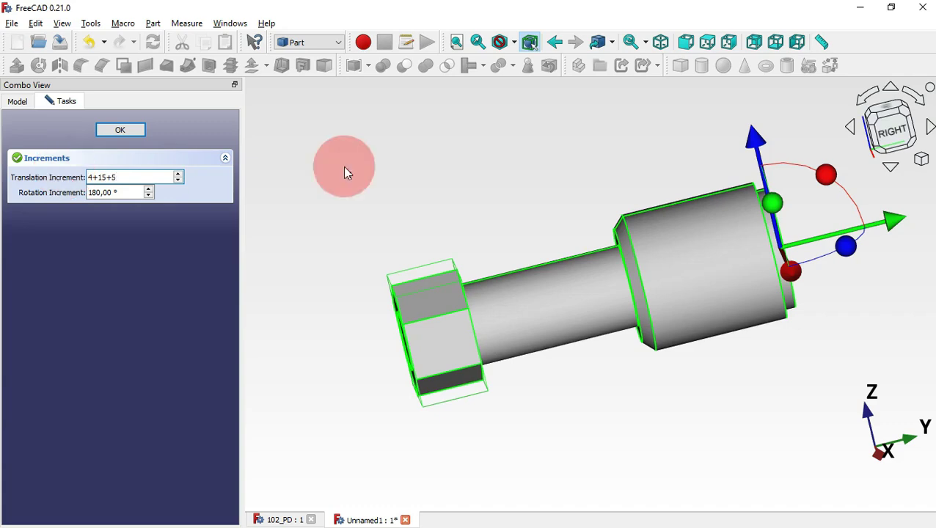
pyautogui.press('0')
pyautogui.click(676, 211)
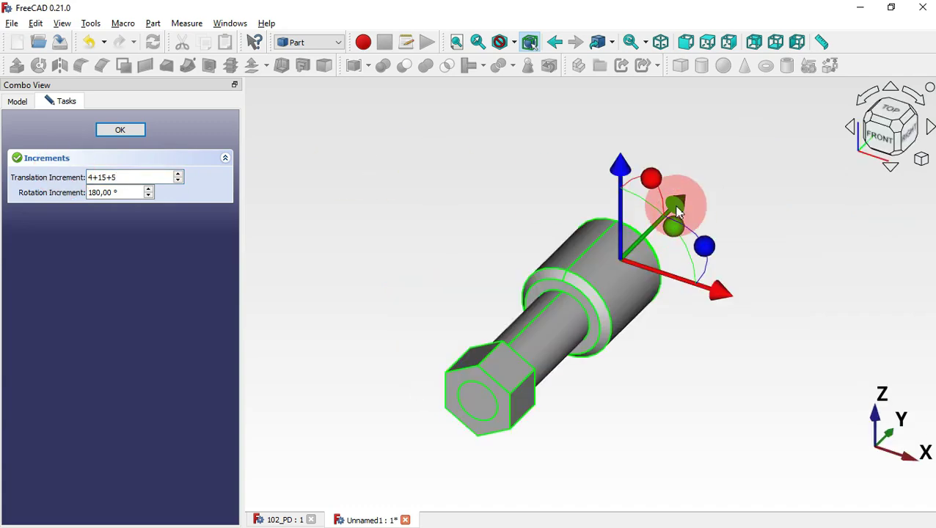
pyautogui.moveTo(677, 211); pyautogui.dragTo(725, 167)
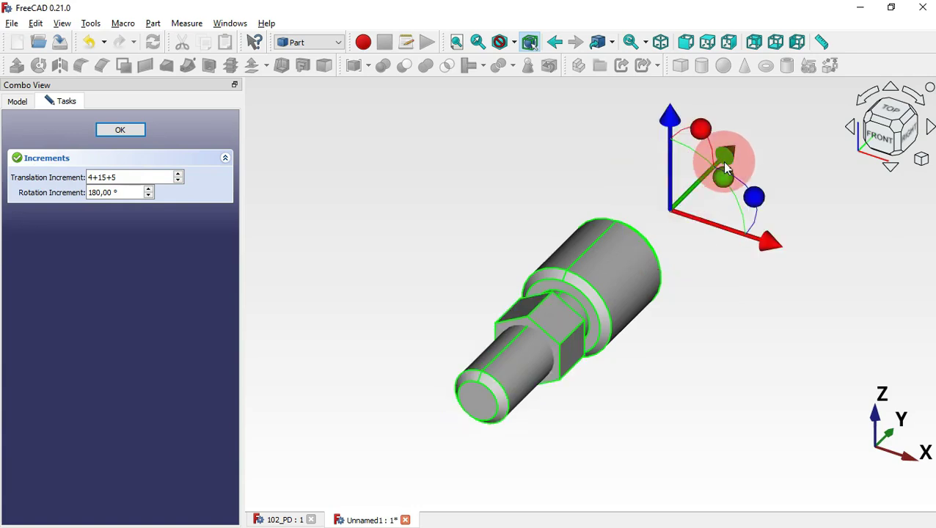
pyautogui.click(124, 131)
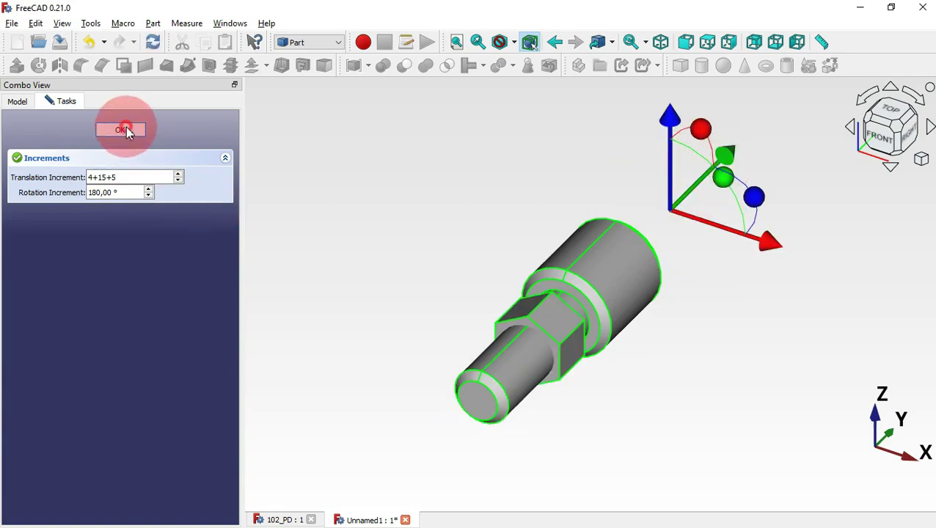
pyautogui.moveTo(637, 278)
pyautogui.mouseDown()
pyautogui.moveTo(637, 323)
pyautogui.moveTo(610, 330)
pyautogui.moveTo(665, 293)
pyautogui.moveTo(599, 284)
pyautogui.moveTo(593, 305)
pyautogui.mouseUp()
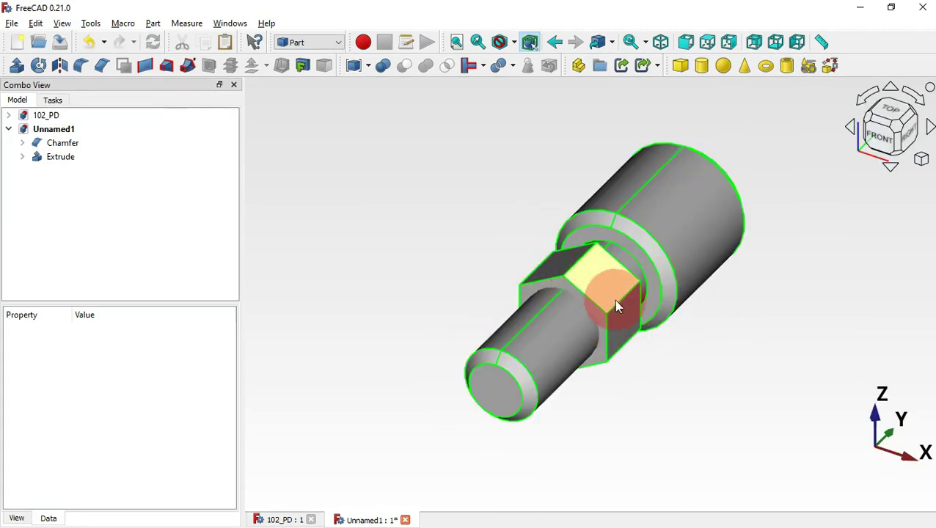
# Step: Create a new sketch on the YZ-Plane in the Sketcher workbench
pyautogui.hotkey('alt', 'Tab')
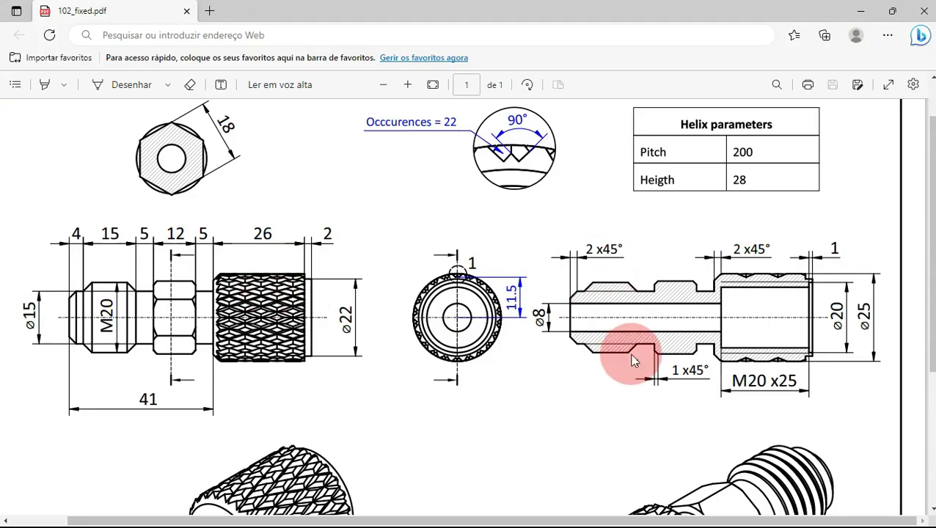
pyautogui.hotkey('alt', 'Tab')
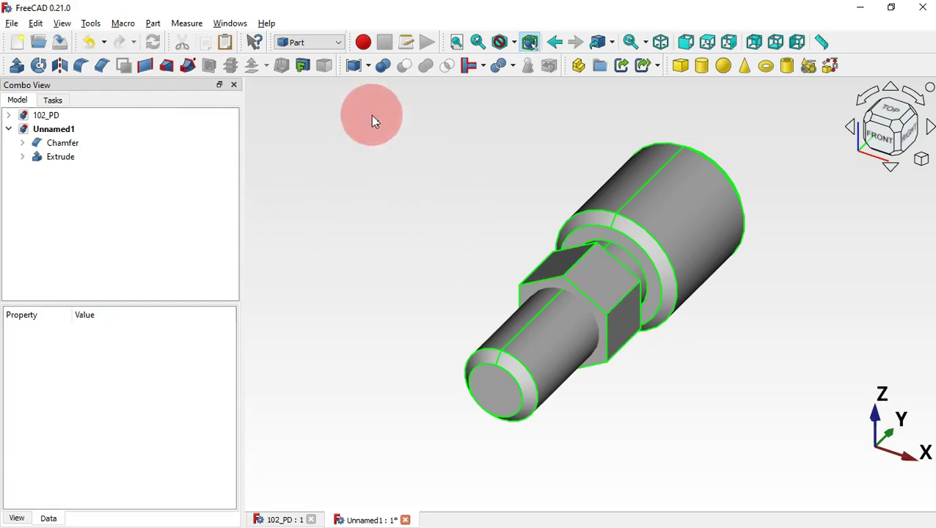
pyautogui.click(313, 44)
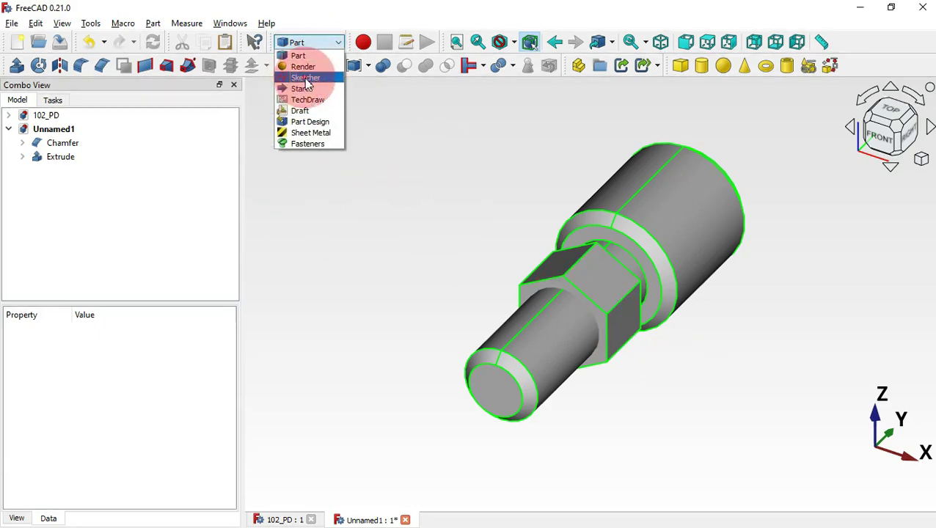
pyautogui.click(306, 79)
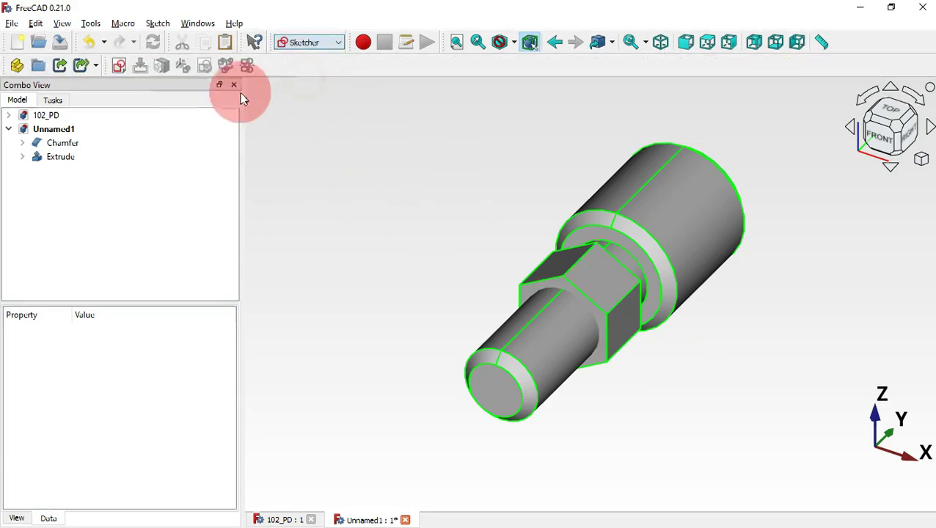
pyautogui.click(120, 65)
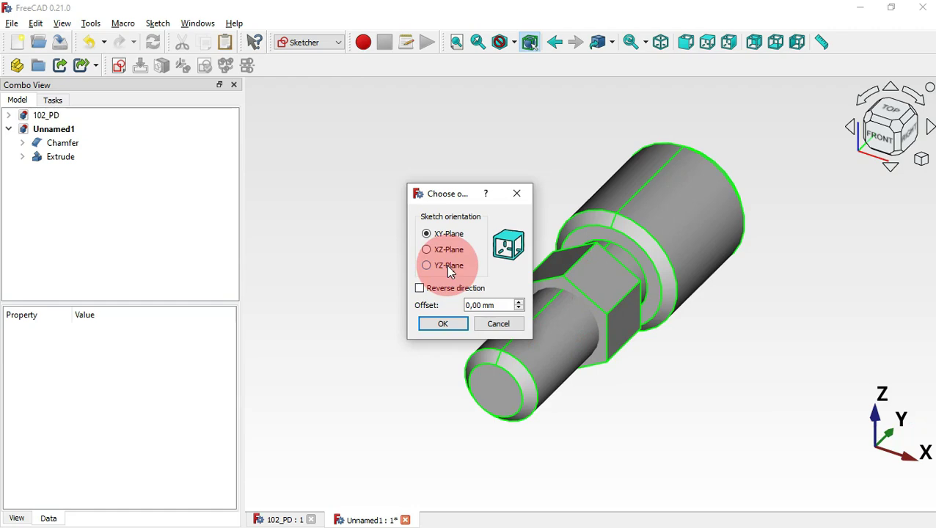
pyautogui.click(448, 266)
pyautogui.click(455, 324)
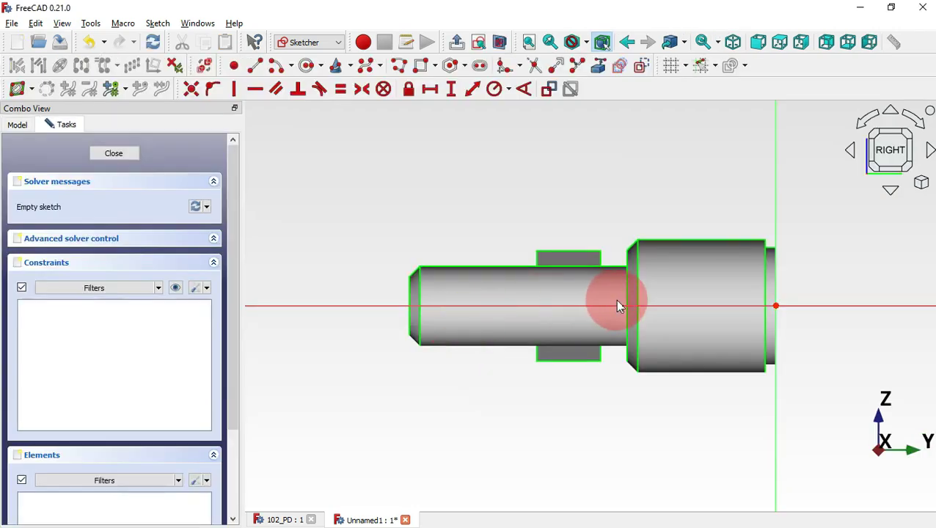
# Step: Reference the hexagon section's right edge as external geometry
pyautogui.scroll(2, 593, 209)
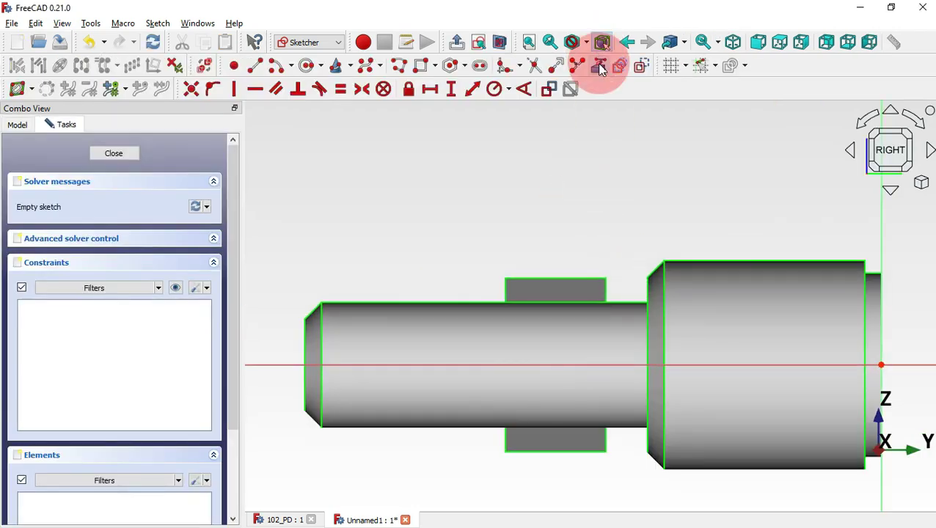
pyautogui.click(600, 67)
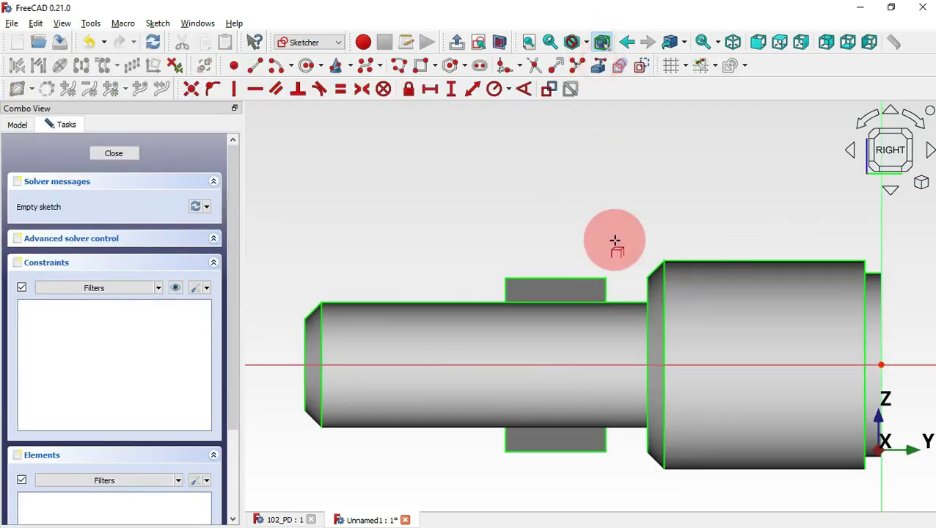
pyautogui.click(606, 289)
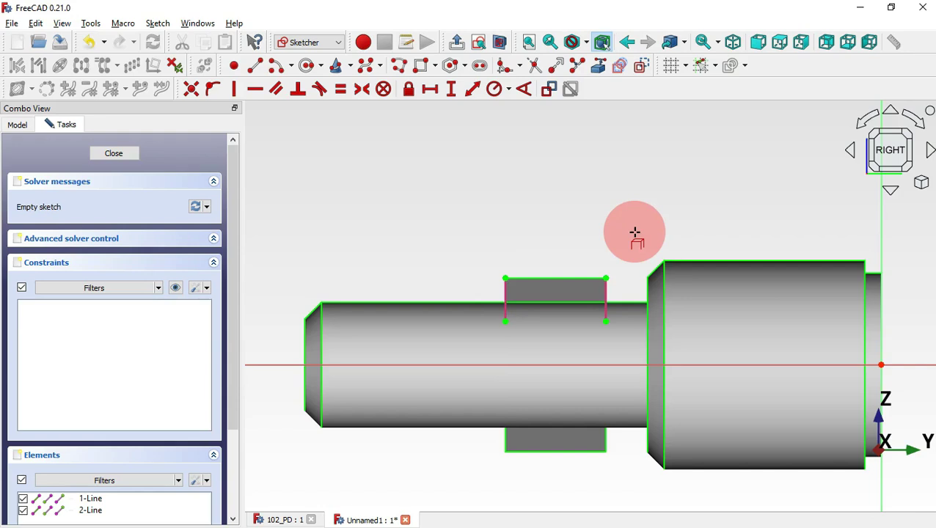
# Step: Draw a closed polyline triangle at the top-right corner and begin the left one
pyautogui.scroll(1, 635, 233)
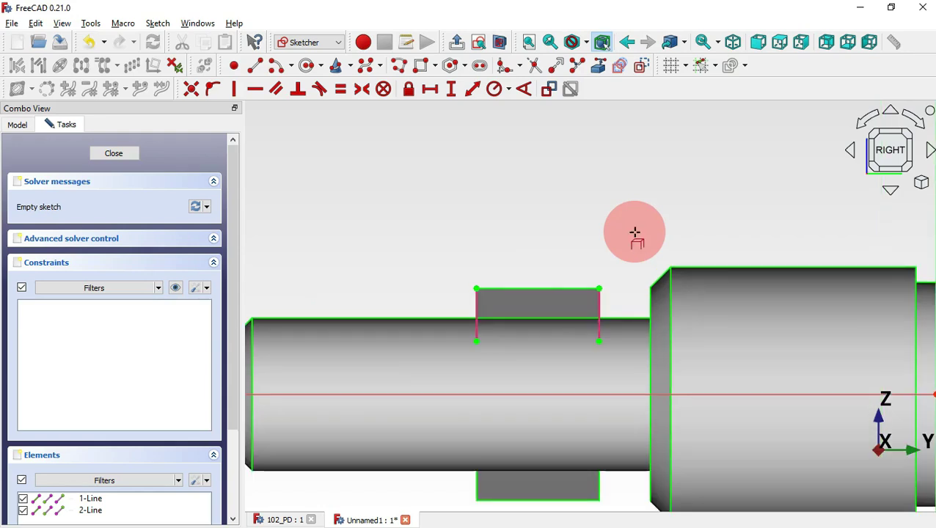
pyautogui.click(398, 66)
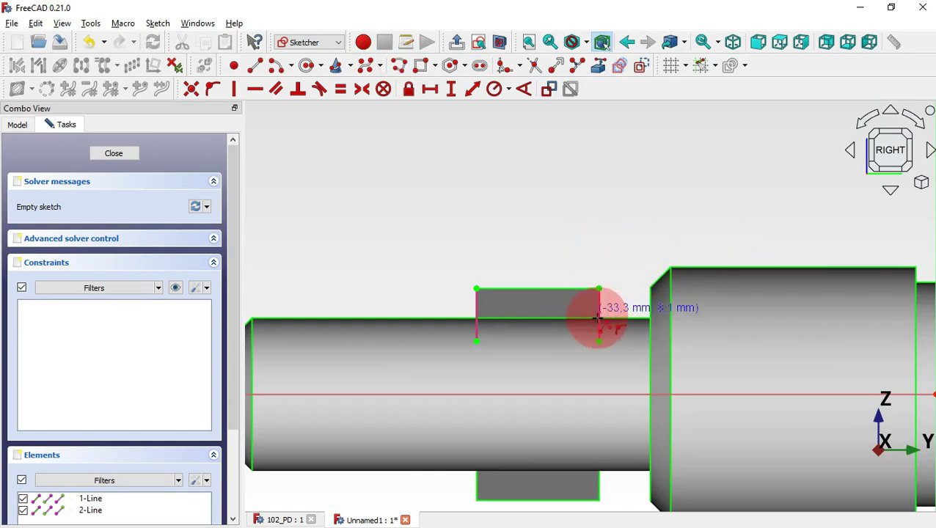
pyautogui.click(600, 310)
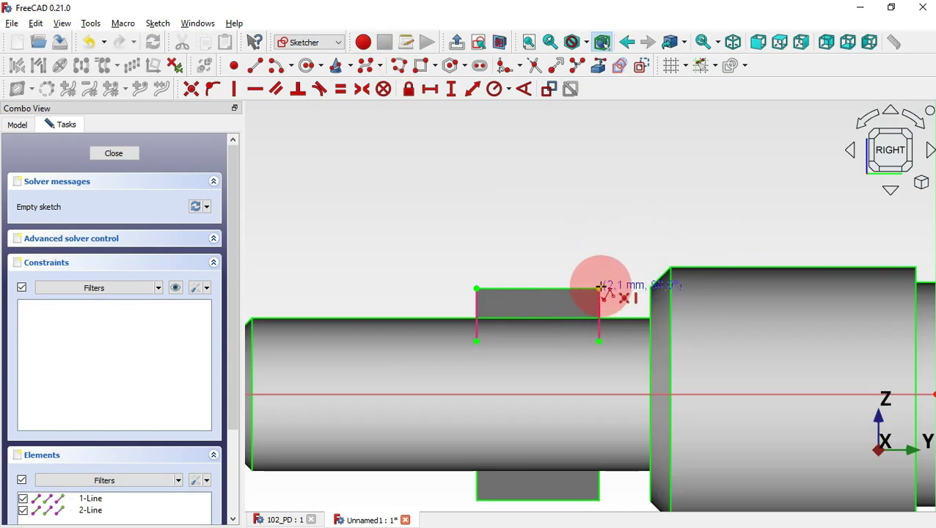
pyautogui.click(599, 286)
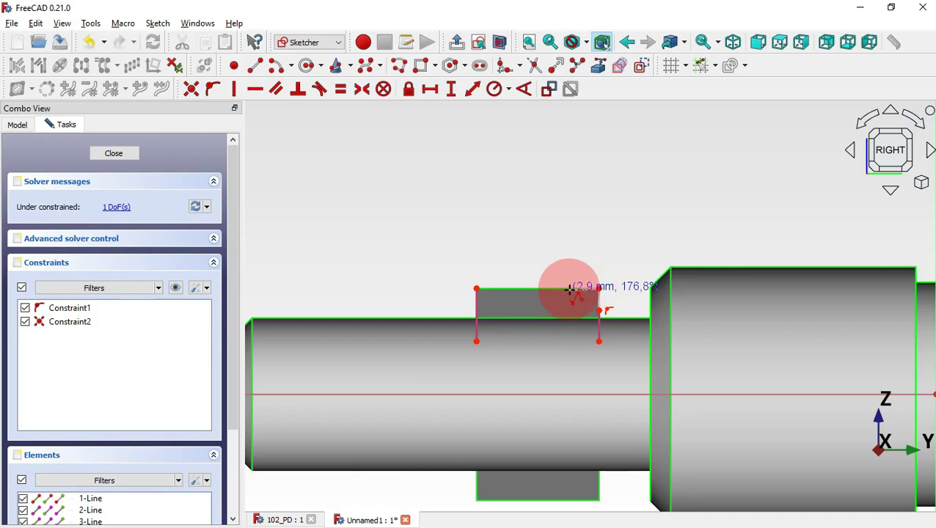
pyautogui.click(569, 288)
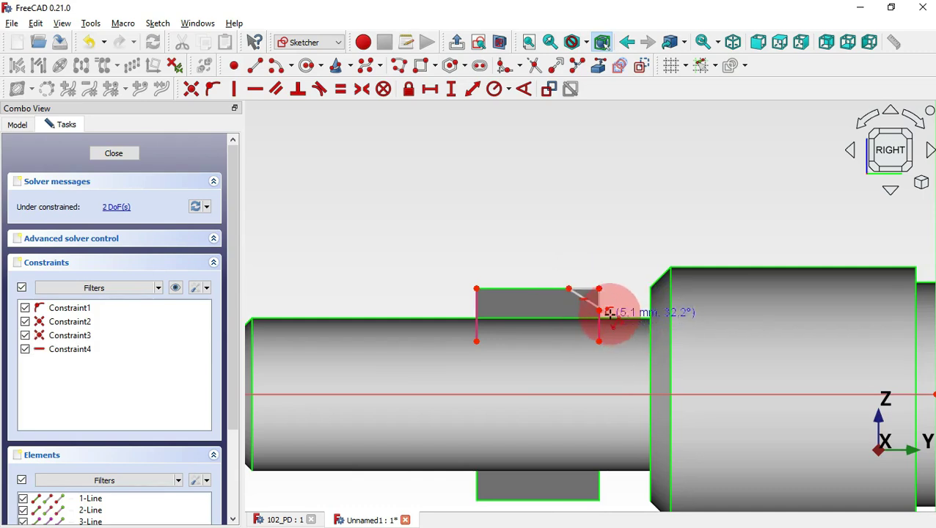
pyautogui.click(599, 311)
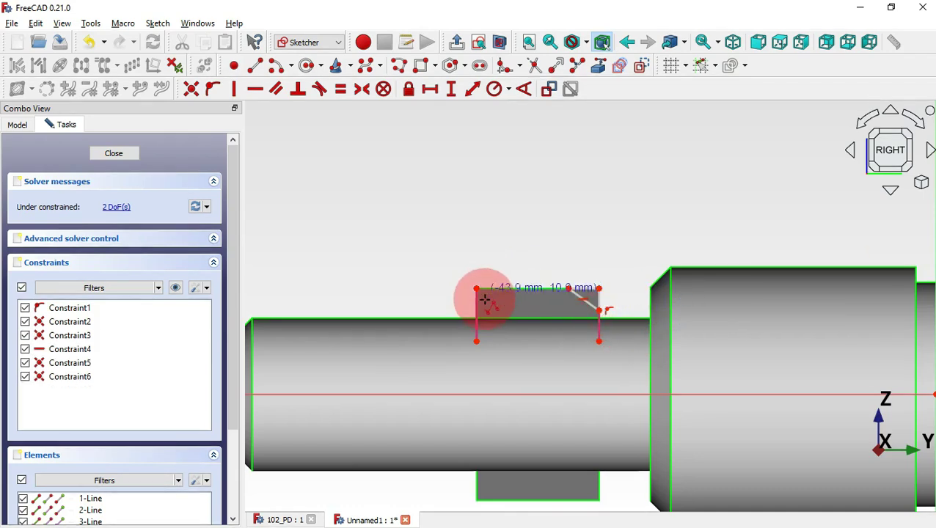
pyautogui.moveTo(477, 311); pyautogui.dragTo(513, 288)
pyautogui.click(513, 290)
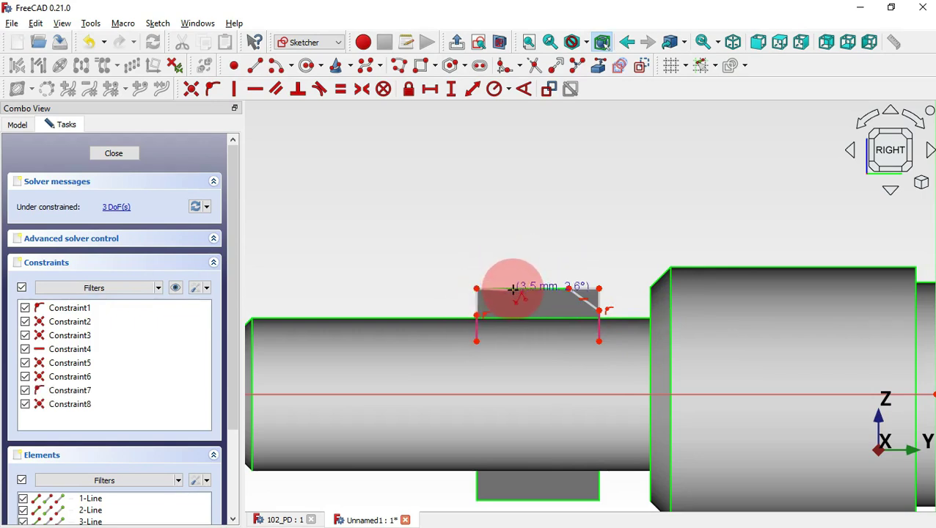
# Step: Close the left triangle and make its top segment horizontal
pyautogui.click(476, 312)
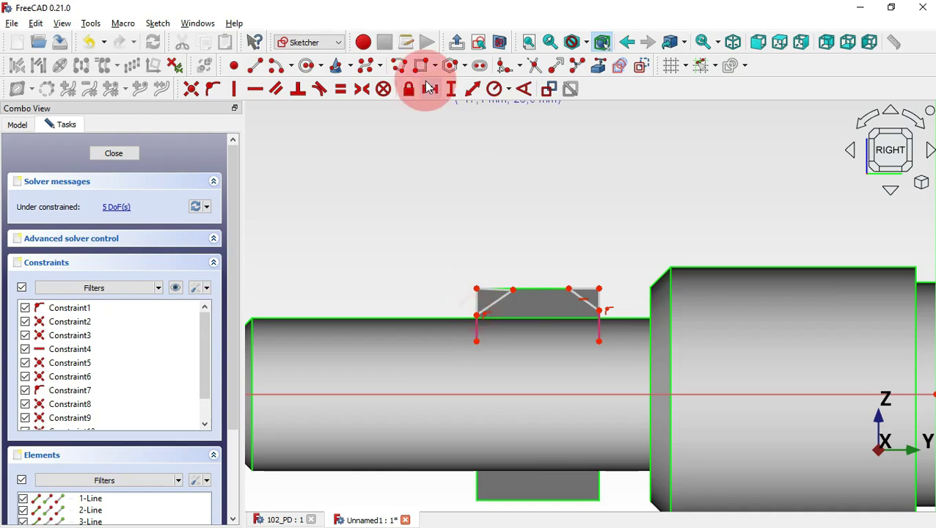
pyautogui.click(255, 89)
pyautogui.click(485, 285)
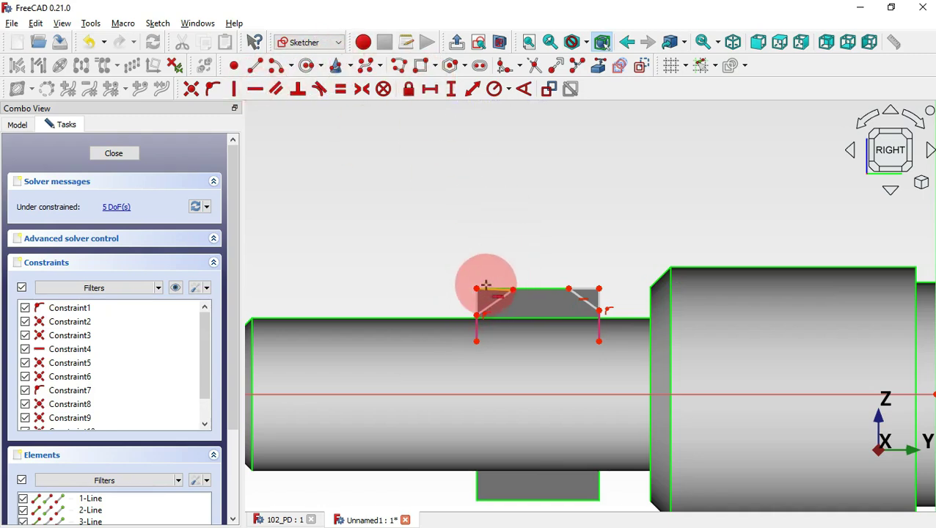
pyautogui.scroll(1, 628, 252)
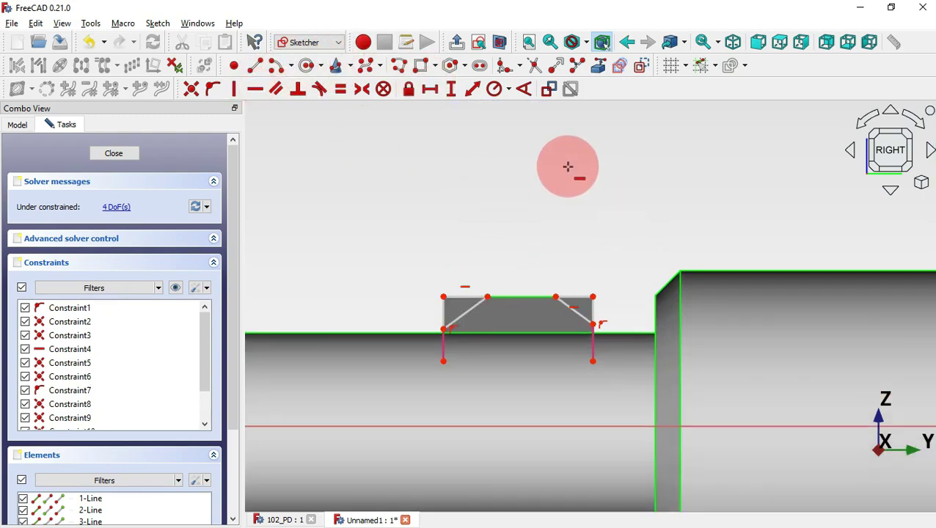
pyautogui.click(489, 297)
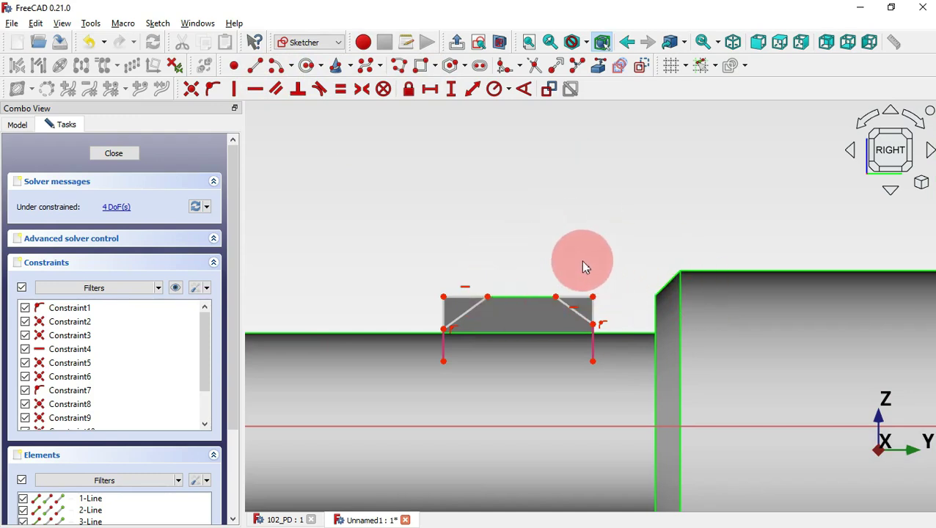
pyautogui.click(516, 280)
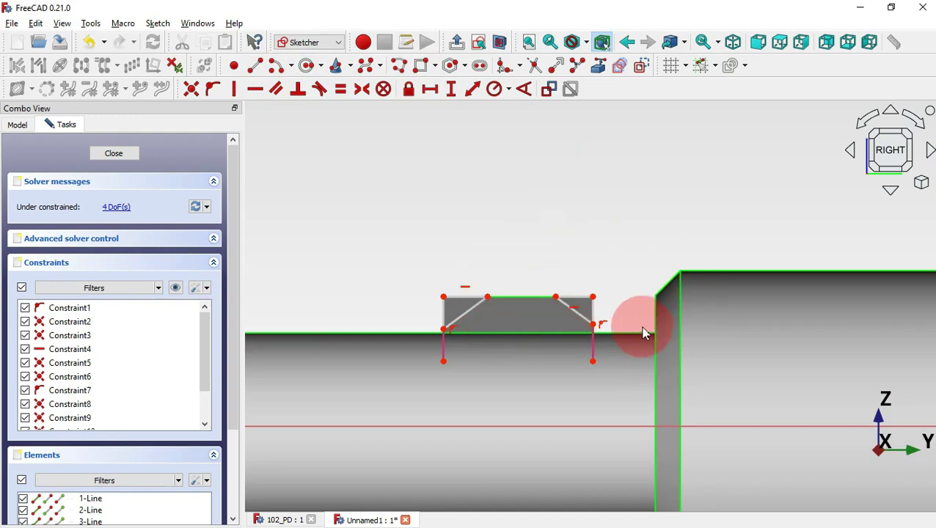
# Step: Make the right triangle's legs equal, dimension a leg to 1 mm, and close the sketch
pyautogui.click(595, 321)
pyautogui.click(579, 303)
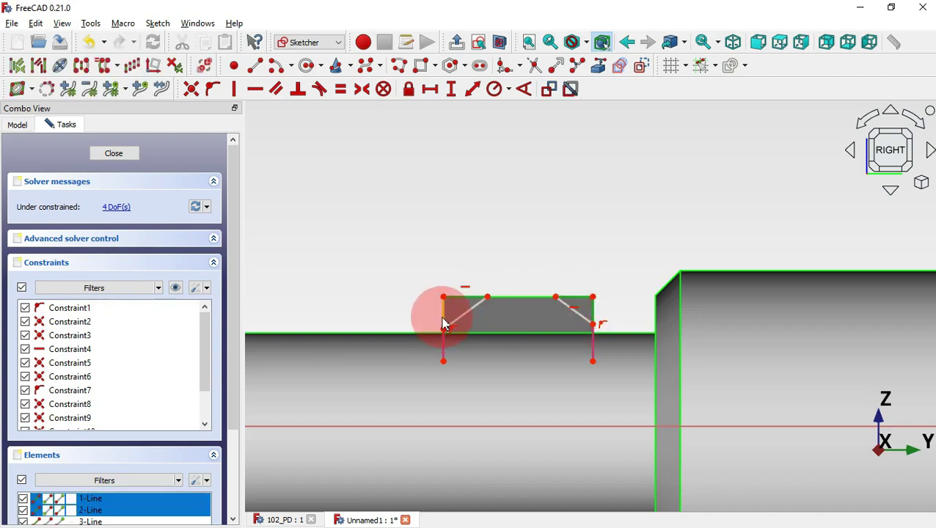
pyautogui.click(342, 89)
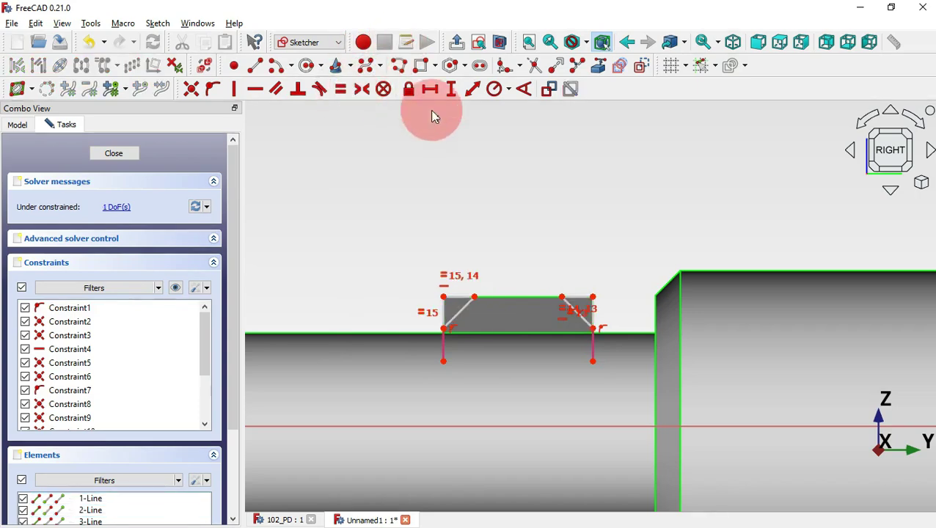
pyautogui.click(475, 89)
pyautogui.click(579, 299)
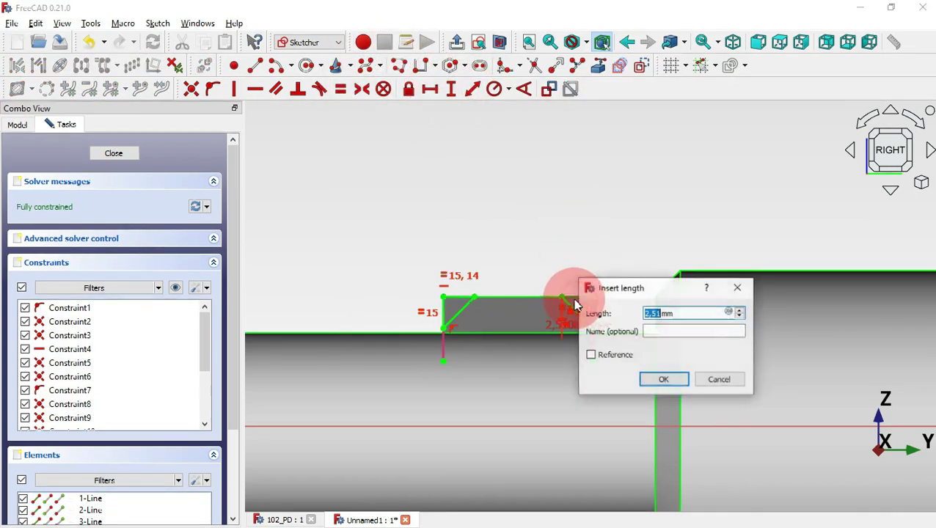
pyautogui.moveTo(637, 289); pyautogui.dragTo(634, 156)
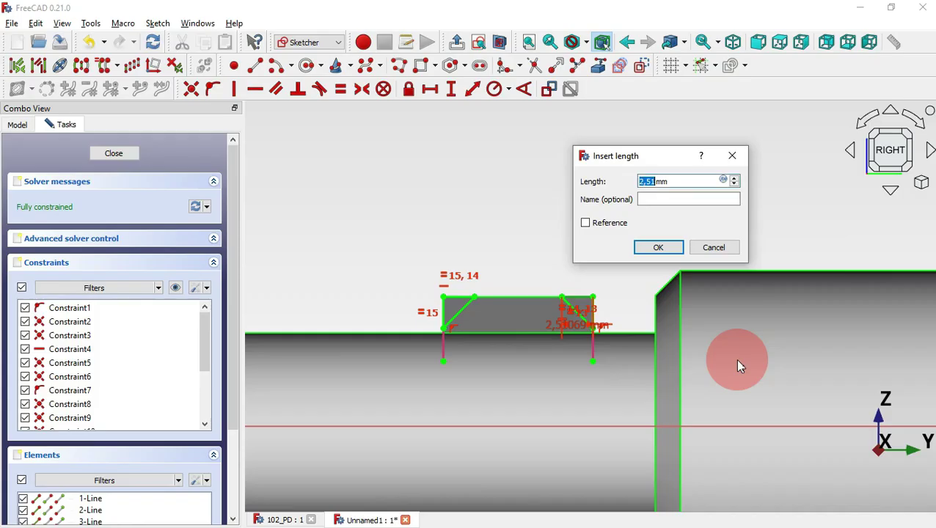
pyautogui.write('1mm')
pyautogui.press('Return')
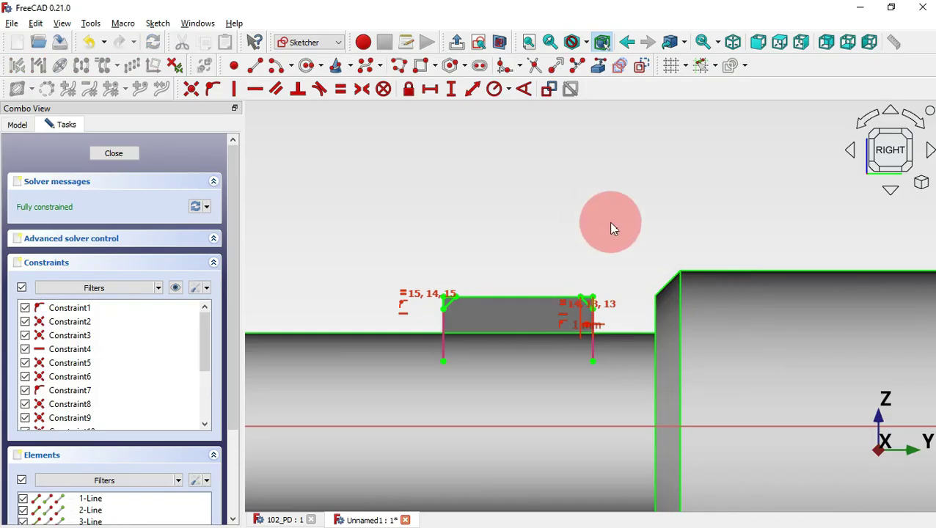
pyautogui.press('Escape')
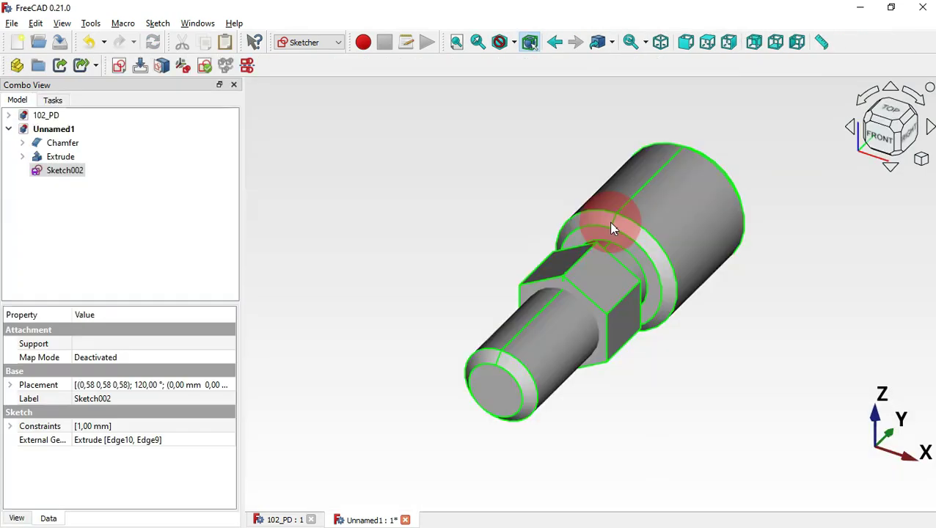
# Step: Revolve Sketch002 in the Part workbench with axis direction set to Y
pyautogui.click(316, 45)
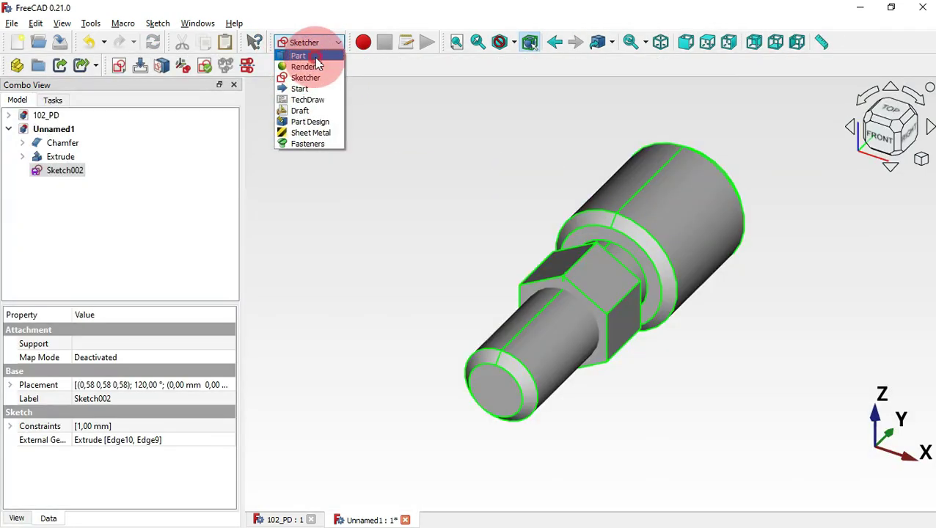
pyautogui.click(312, 60)
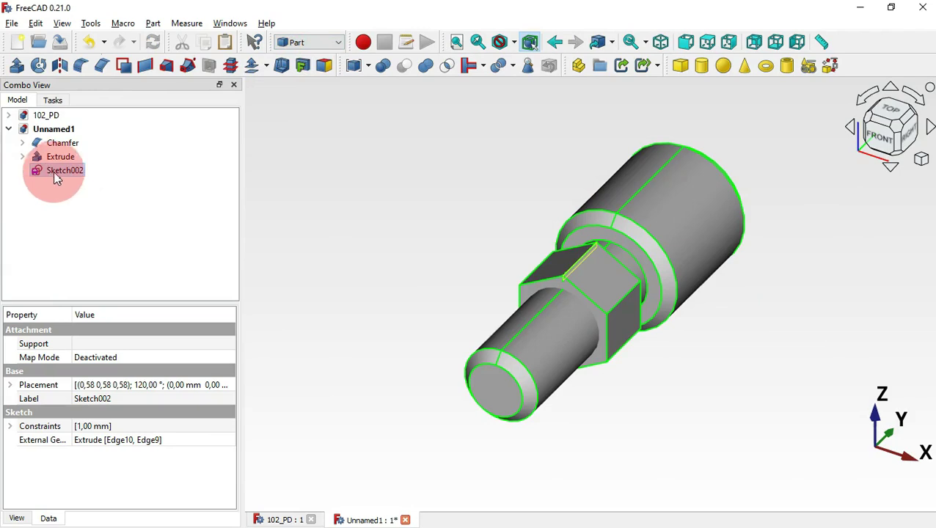
pyautogui.click(37, 67)
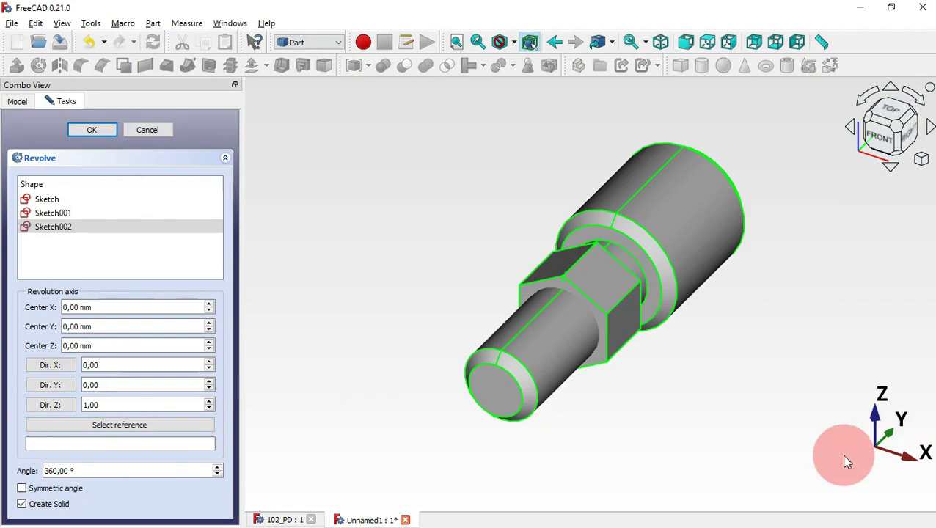
pyautogui.doubleClick(150, 387)
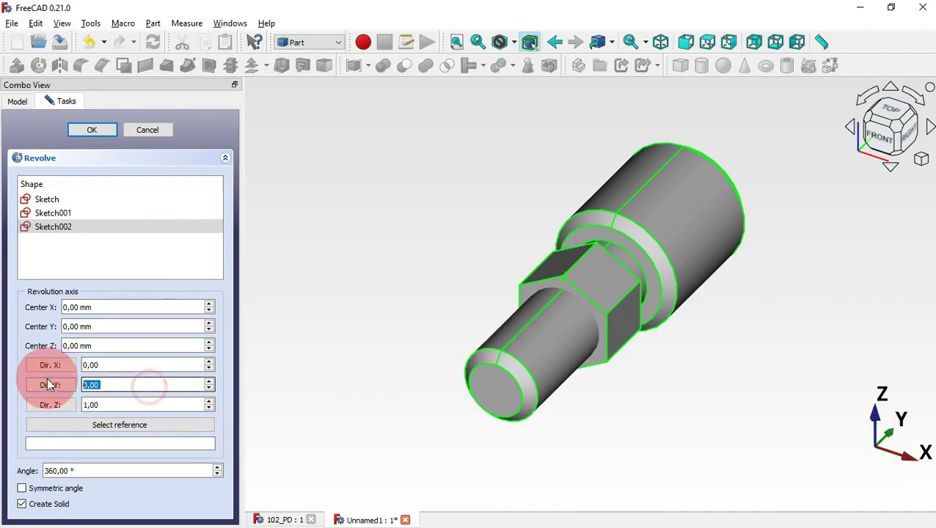
pyautogui.write('1')
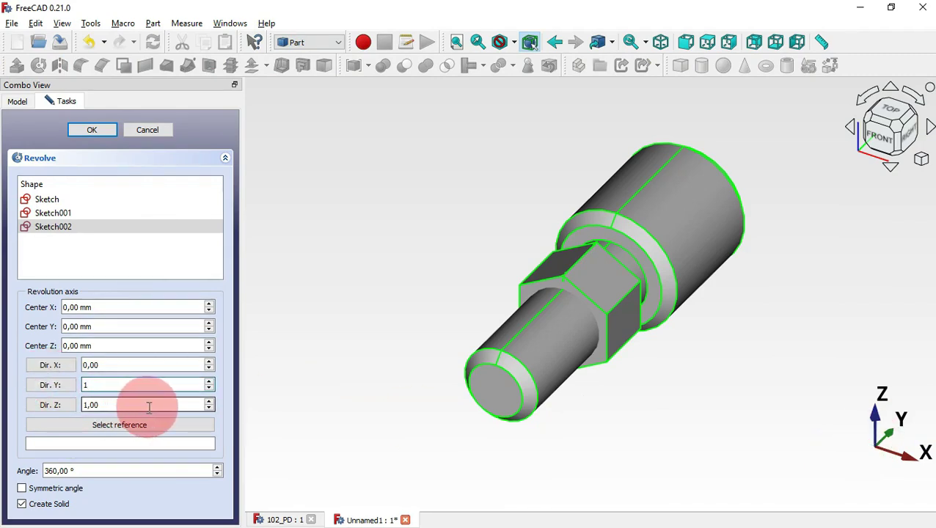
pyautogui.doubleClick(147, 404)
pyautogui.write('0')
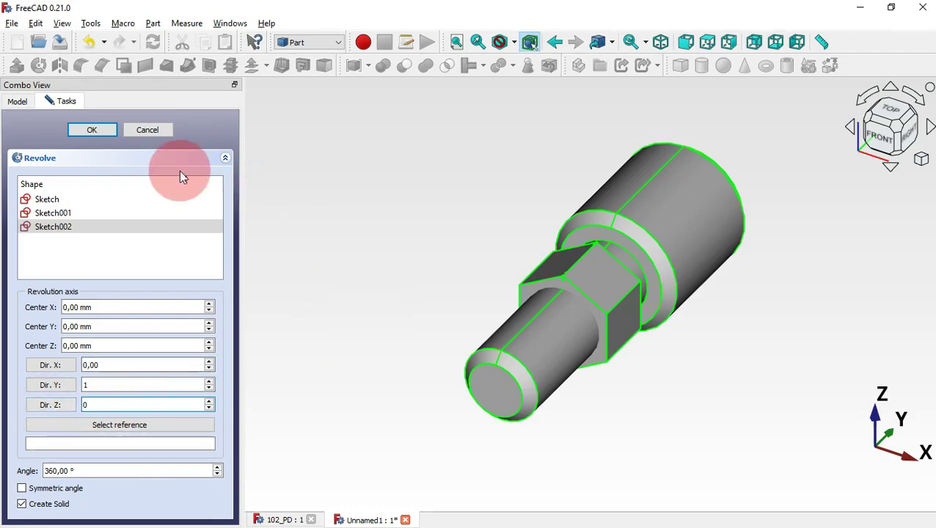
pyautogui.click(107, 135)
pyautogui.moveTo(774, 327)
pyautogui.mouseDown(button='middle')
pyautogui.moveTo(658, 355)
pyautogui.moveTo(768, 335)
pyautogui.mouseUp(button='middle')
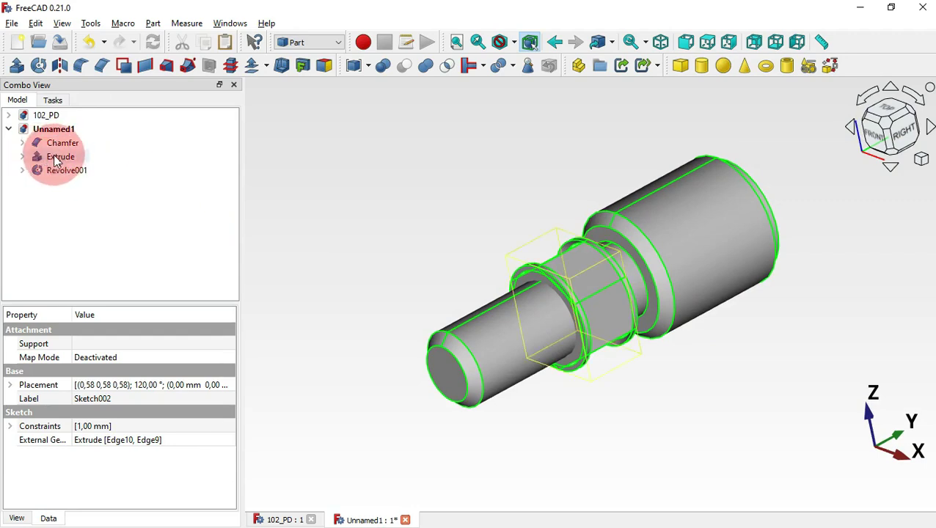
# Step: Cut Revolve001 from the hex Extrude to bevel the nut's corners
pyautogui.click(353, 174)
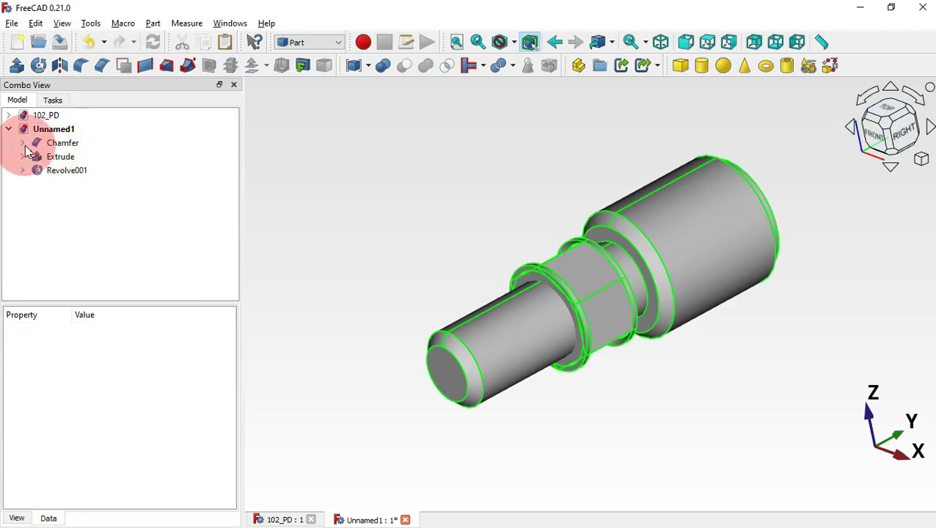
pyautogui.click(68, 158)
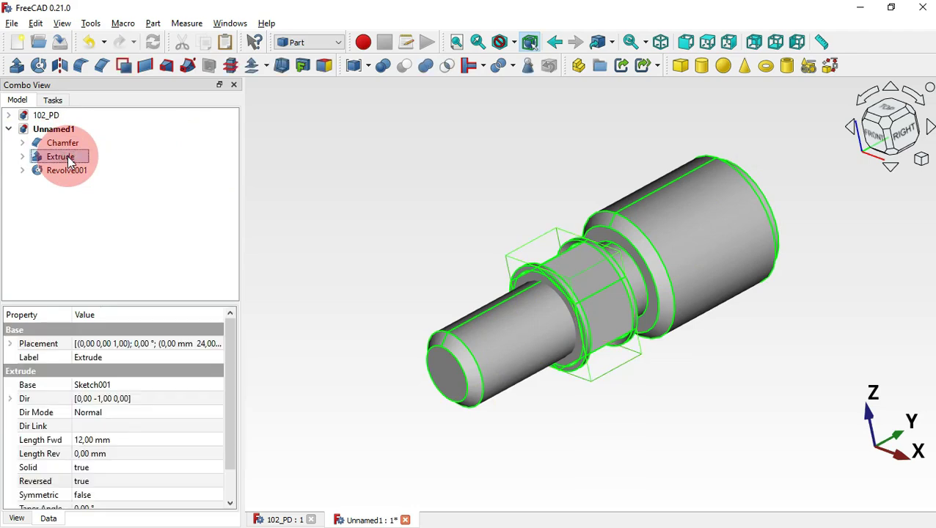
pyautogui.keyDown('ctrl'); pyautogui.click(79, 172); pyautogui.keyUp('ctrl')
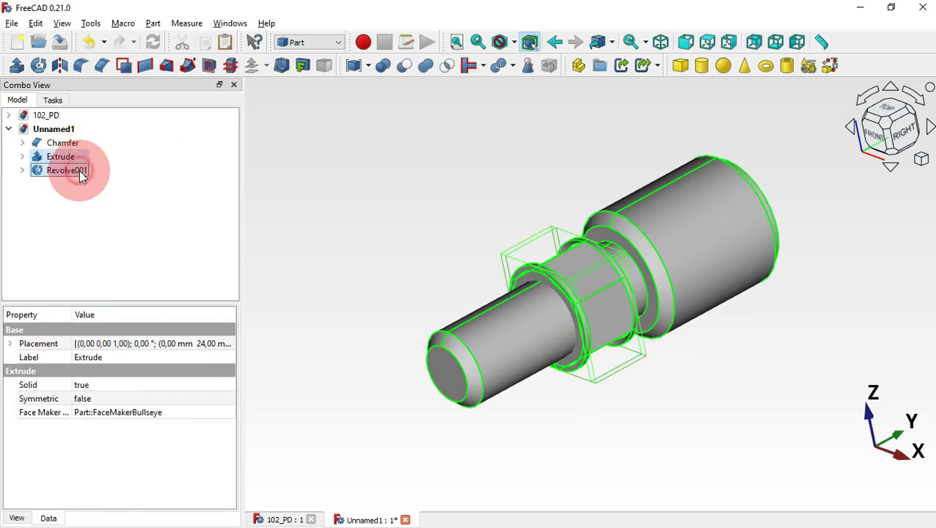
pyautogui.click(400, 68)
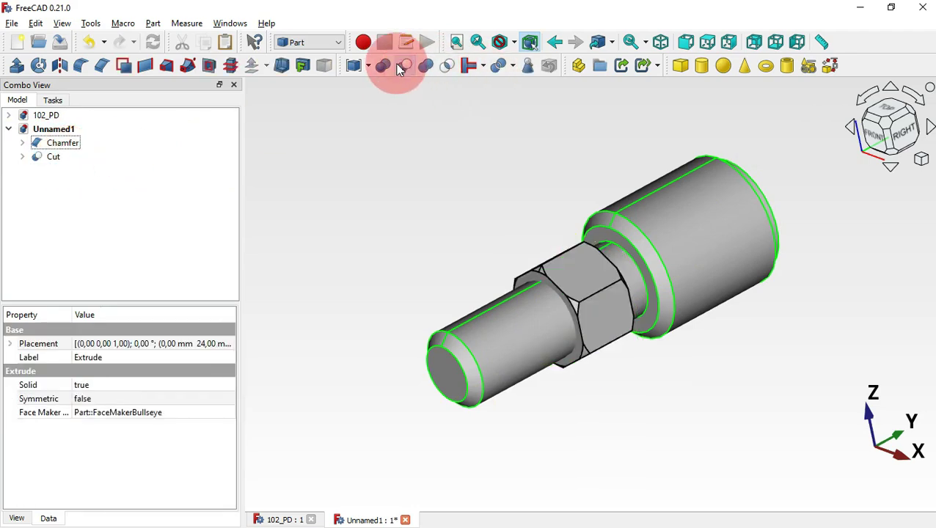
pyautogui.moveTo(752, 345); pyautogui.dragTo(695, 352, button='middle')
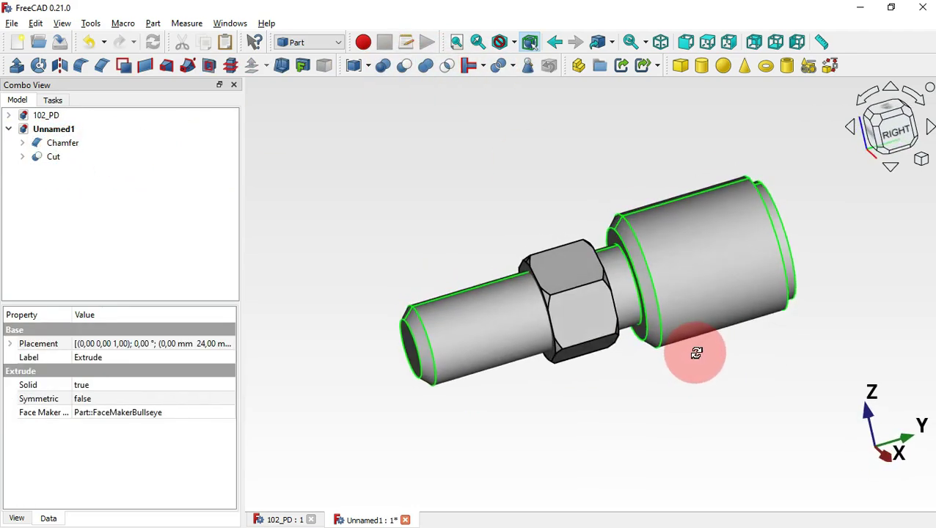
pyautogui.press('0')
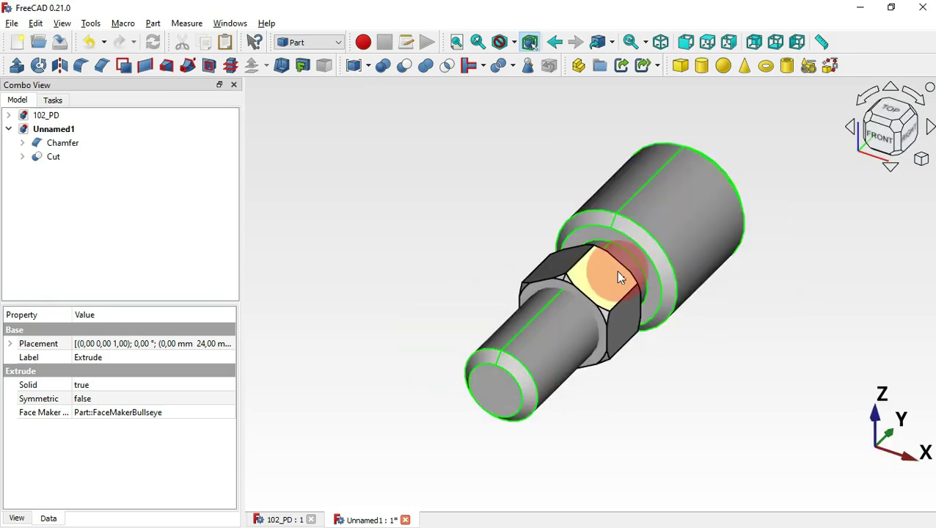
# Step: Union the Cut with the Chamfer body into a single Fusion solid
pyautogui.click(43, 161)
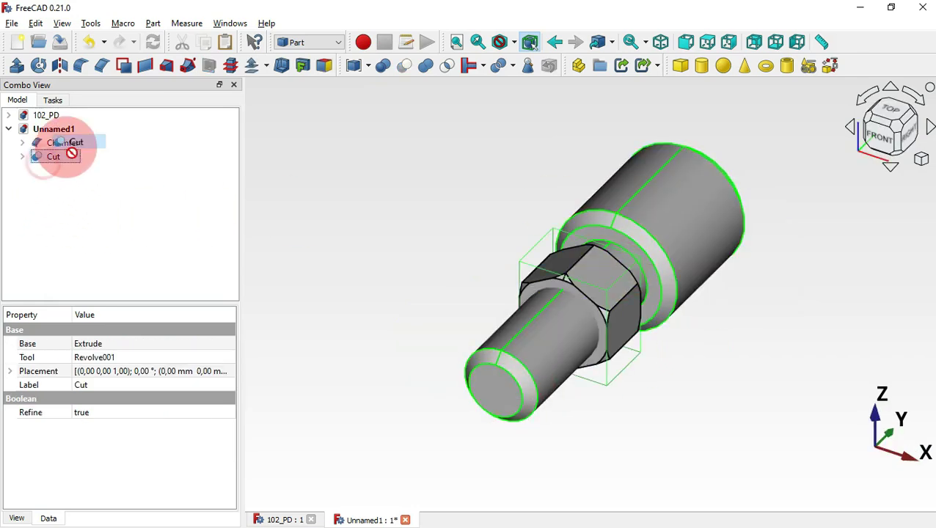
pyautogui.click(55, 129)
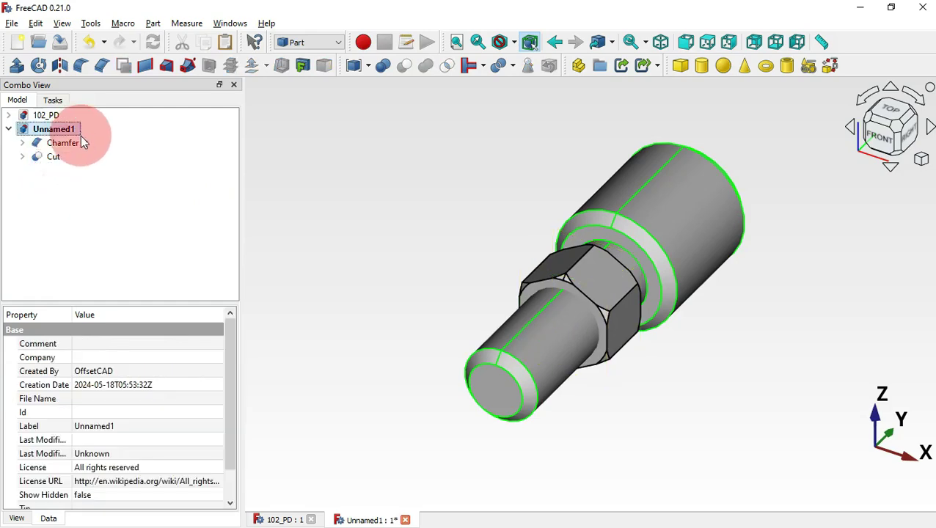
pyautogui.click(63, 143)
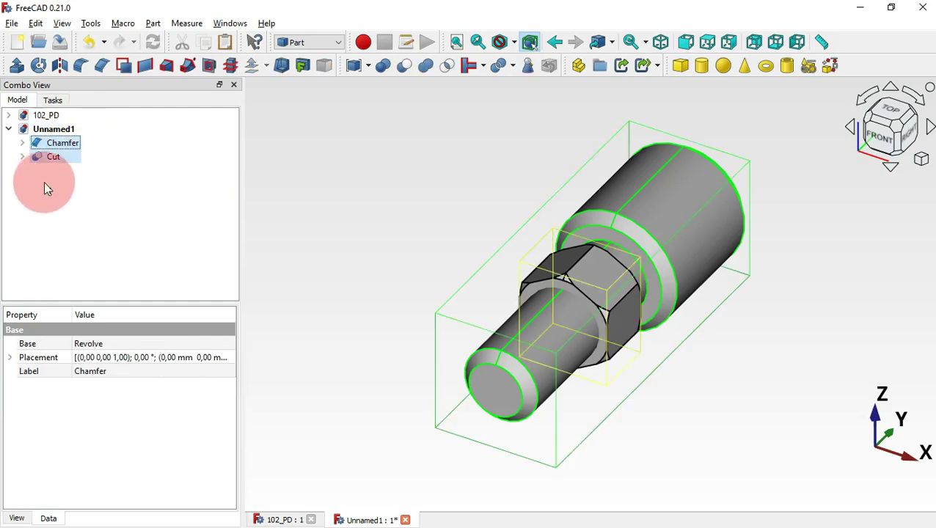
pyautogui.click(433, 66)
pyautogui.click(465, 94)
pyautogui.moveTo(842, 387); pyautogui.dragTo(825, 311)
pyautogui.moveTo(549, 352); pyautogui.dragTo(768, 331)
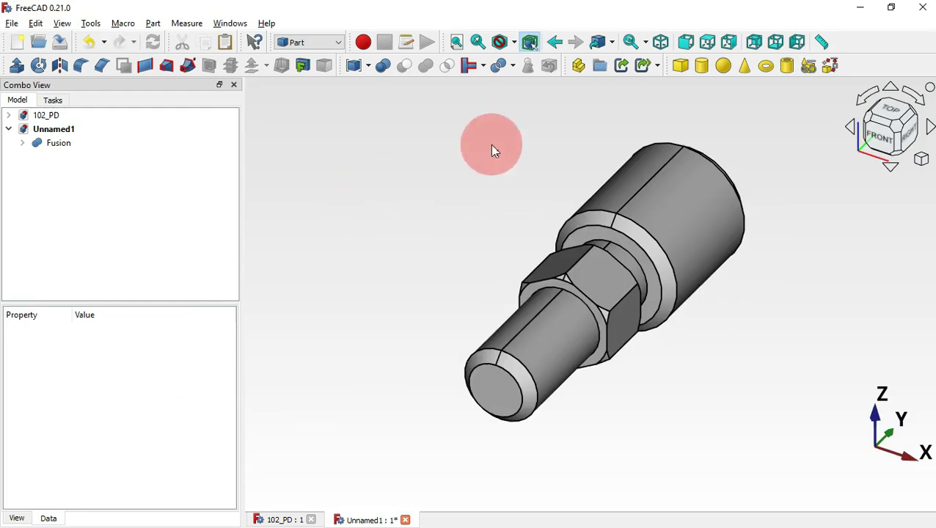
pyautogui.click(336, 45)
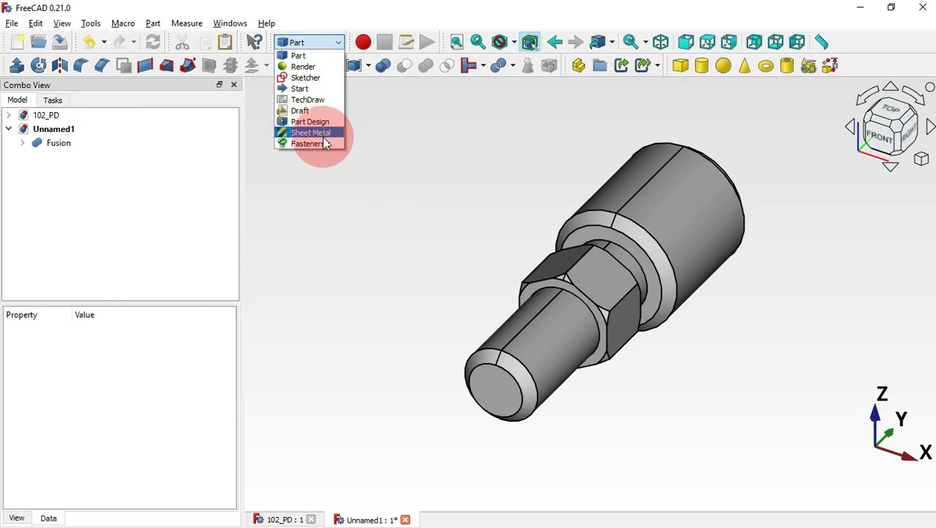
# Step: Switch to the Fasteners workbench and add M6x20 threaded rods to the document
pyautogui.click(308, 143)
pyautogui.moveTo(739, 359)
pyautogui.mouseDown()
pyautogui.moveTo(424, 378)
pyautogui.moveTo(395, 332)
pyautogui.moveTo(673, 424)
pyautogui.moveTo(468, 378)
pyautogui.moveTo(708, 411)
pyautogui.moveTo(736, 375)
pyautogui.mouseUp()
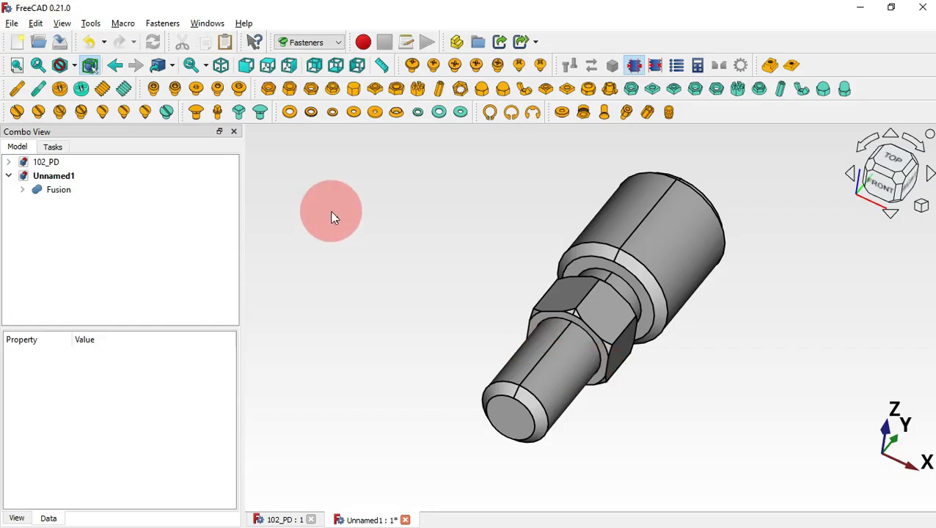
pyautogui.click(103, 89)
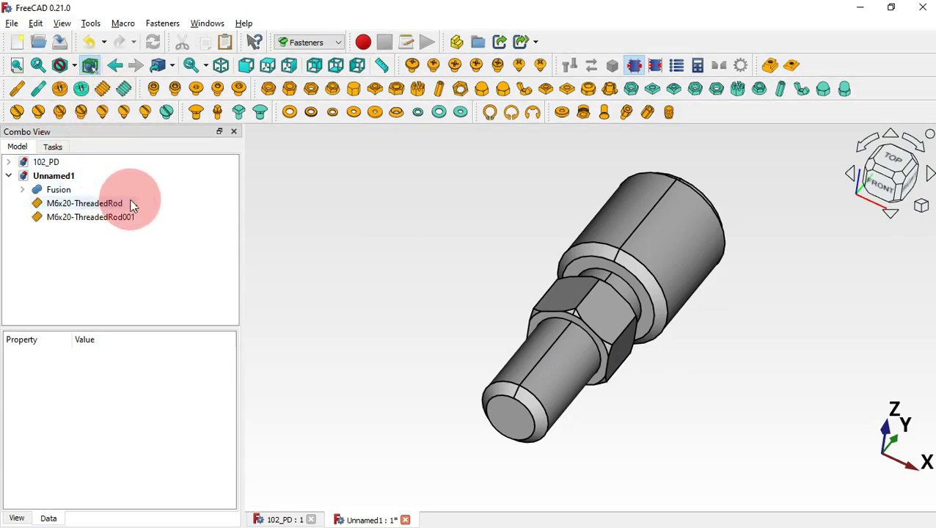
pyautogui.moveTo(348, 270); pyautogui.dragTo(455, 283)
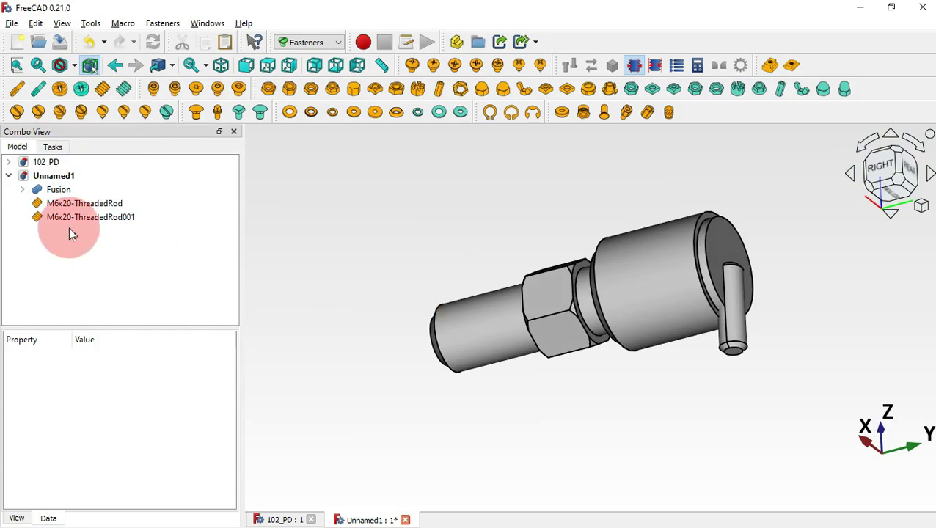
# Step: Drag one threaded rod along Y clear of the fitting, then return to isometric view
pyautogui.doubleClick(116, 213)
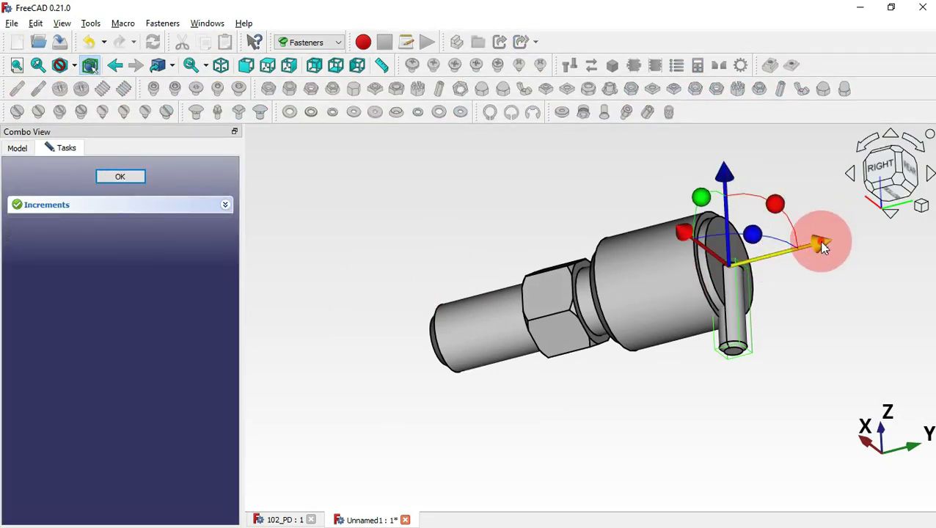
pyautogui.moveTo(823, 248); pyautogui.dragTo(397, 281)
pyautogui.click(115, 176)
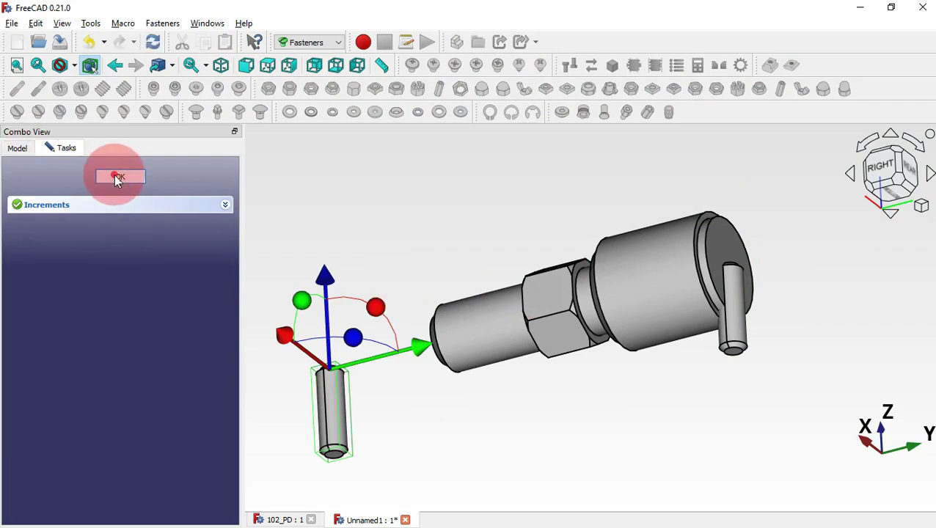
pyautogui.moveTo(473, 224); pyautogui.dragTo(553, 345)
pyautogui.moveTo(681, 368); pyautogui.dragTo(579, 362)
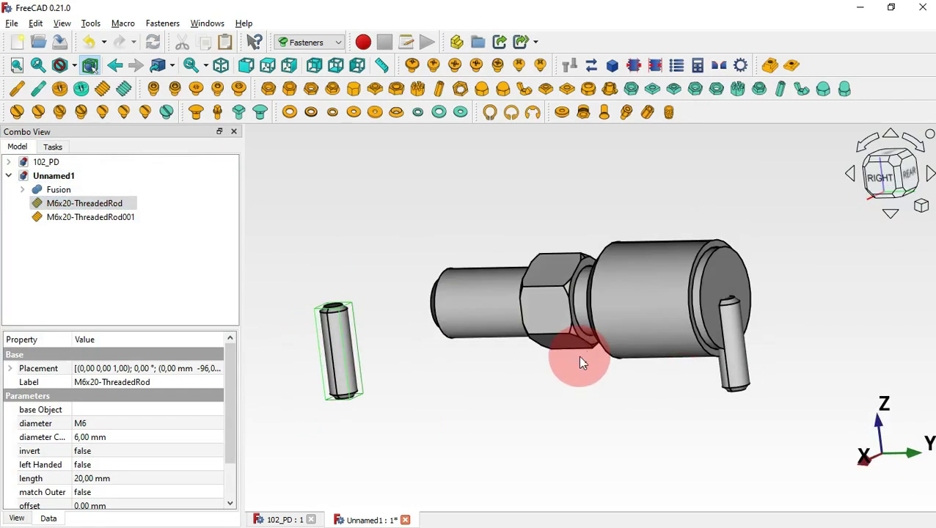
pyautogui.click(409, 257)
pyautogui.press('0')
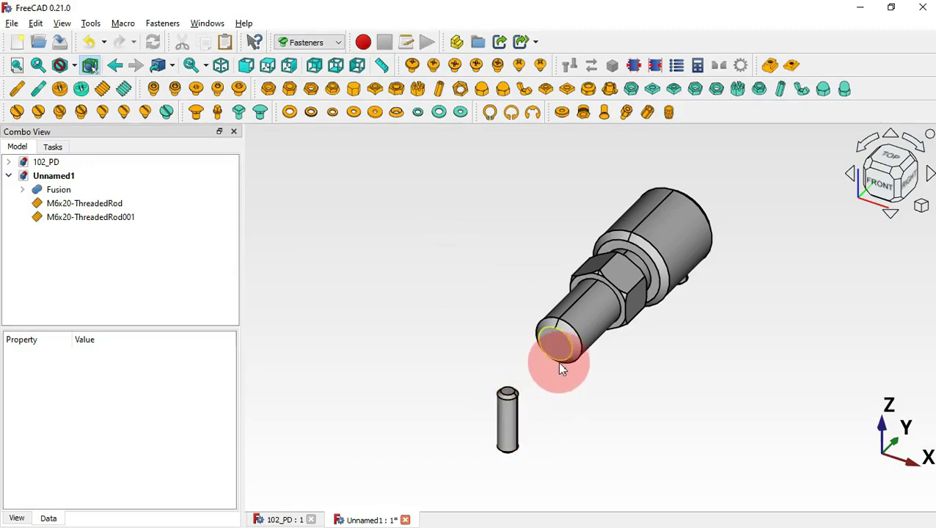
# Step: Change the M6x20 threaded rod's diameter to M20, checking the drawing
pyautogui.click(90, 203)
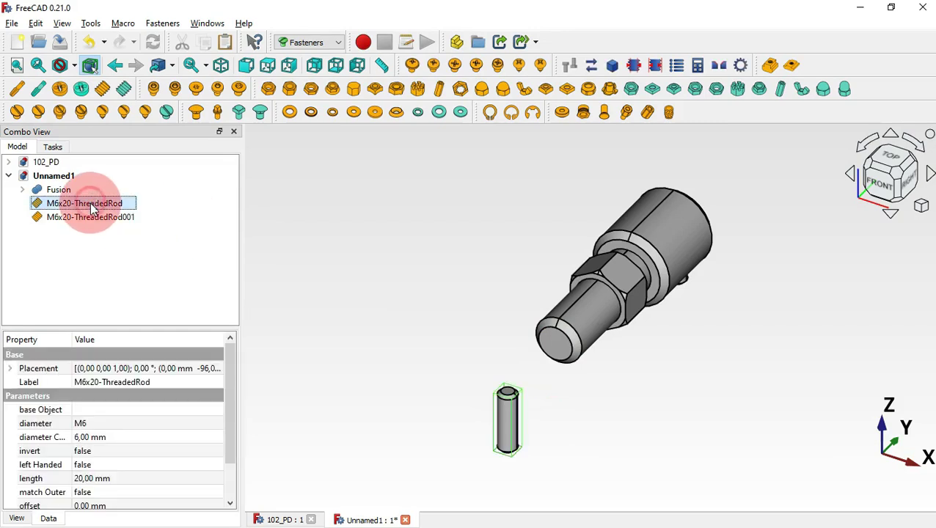
pyautogui.moveTo(236, 389); pyautogui.dragTo(233, 424)
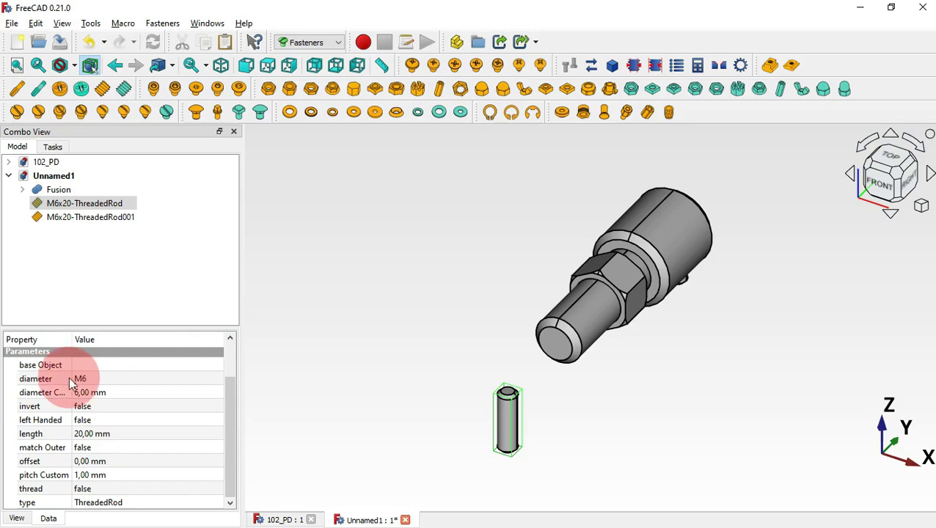
pyautogui.doubleClick(150, 378)
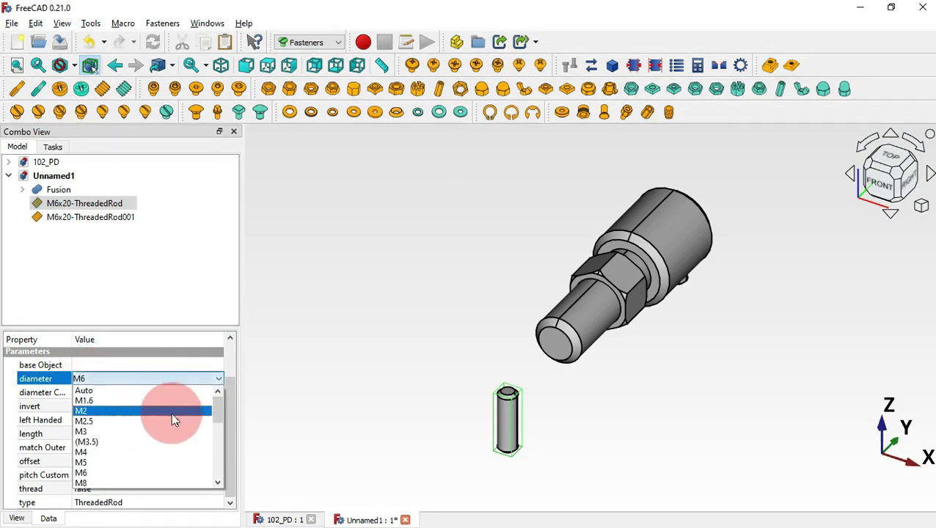
pyautogui.hotkey('alt', 'Tab')
pyautogui.scroll(4, 224, 223)
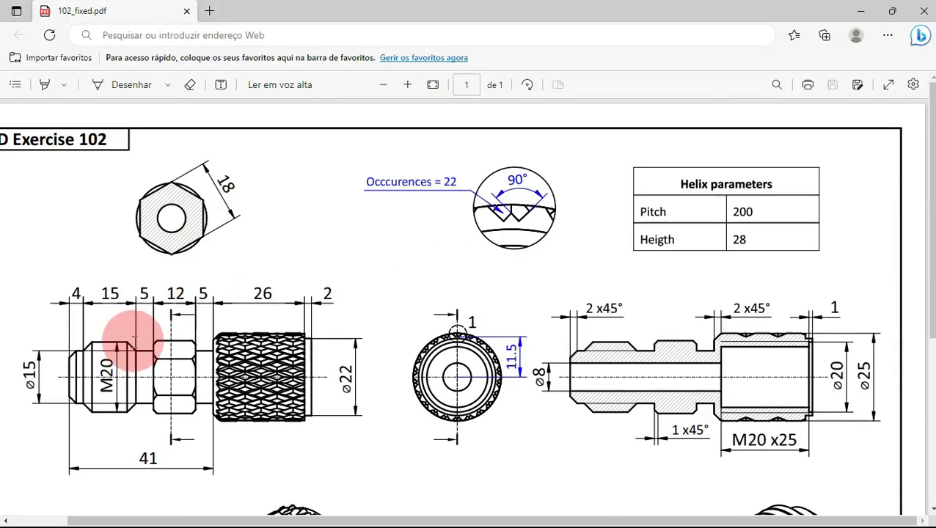
pyautogui.hotkey('alt', 'Tab')
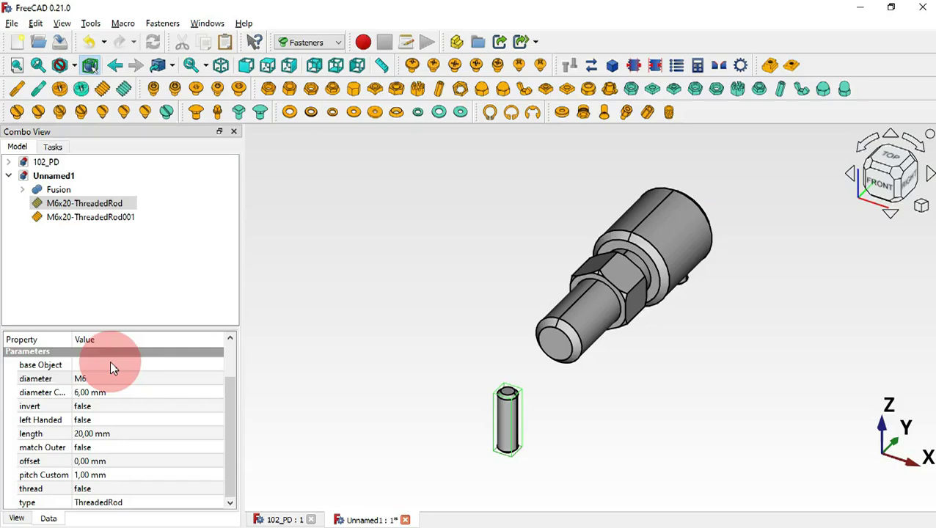
pyautogui.click(200, 378)
pyautogui.moveTo(214, 412); pyautogui.dragTo(217, 428)
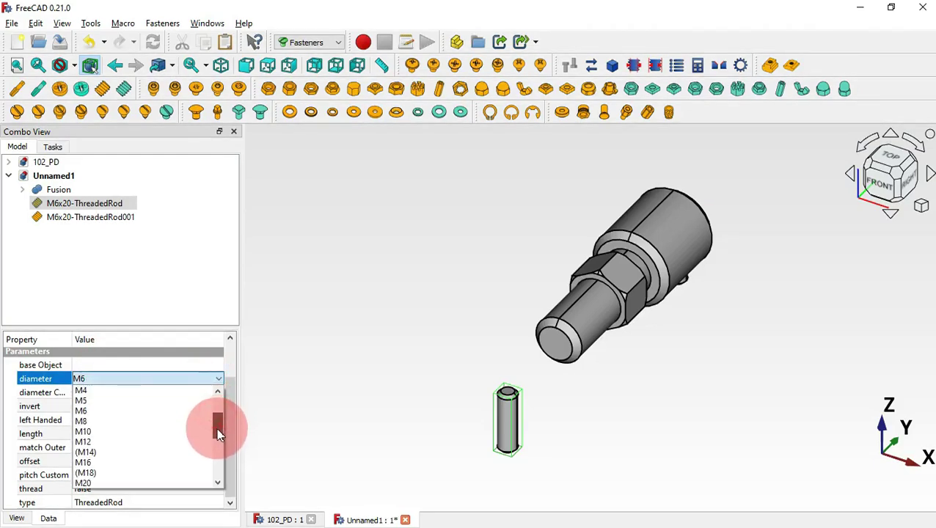
pyautogui.click(130, 479)
# Step: Set the rod length to 15 mm and turn modelled threads on
pyautogui.click(149, 433)
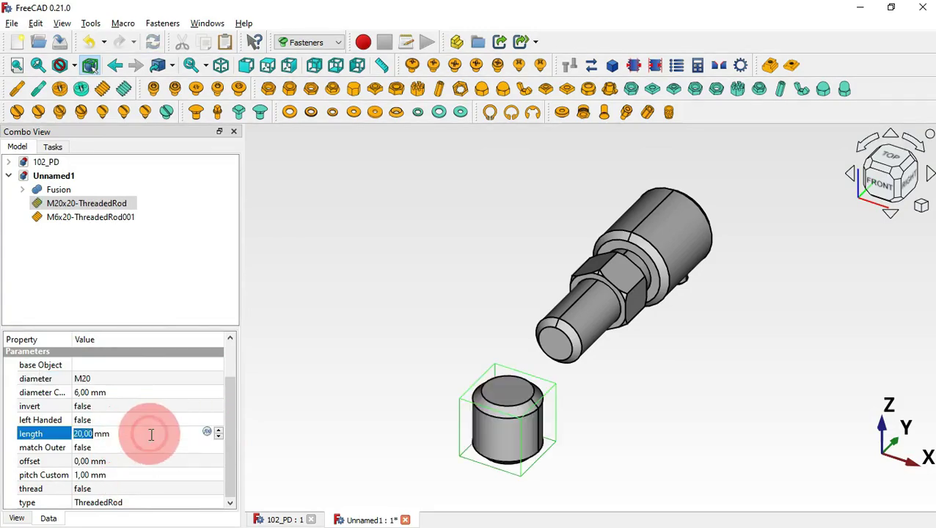
pyautogui.hotkey('alt', 'Tab')
pyautogui.hotkey('alt', 'Tab')
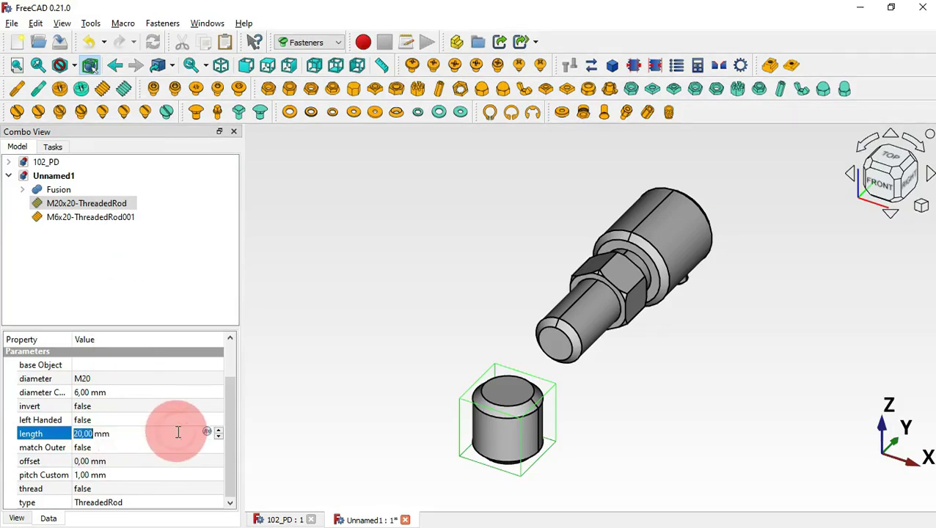
pyautogui.write('15')
pyautogui.press('Return')
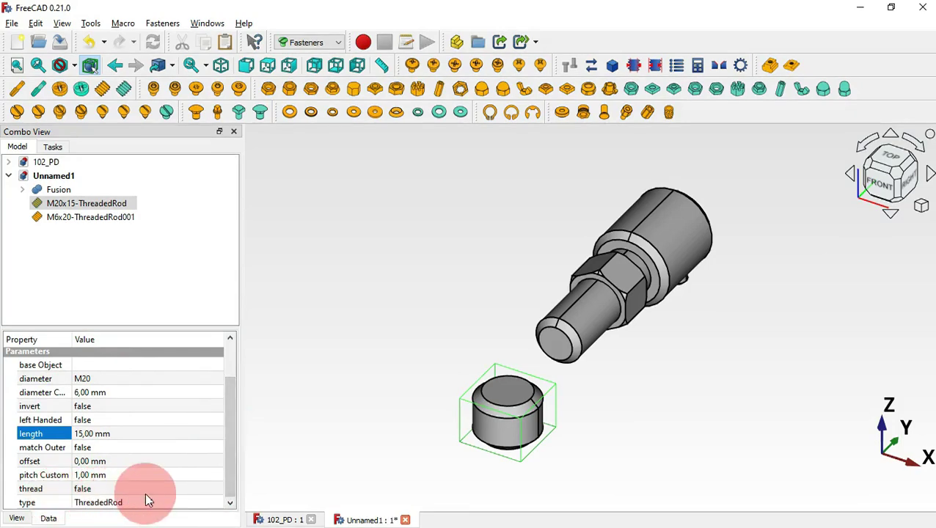
pyautogui.click(167, 491)
pyautogui.click(168, 493)
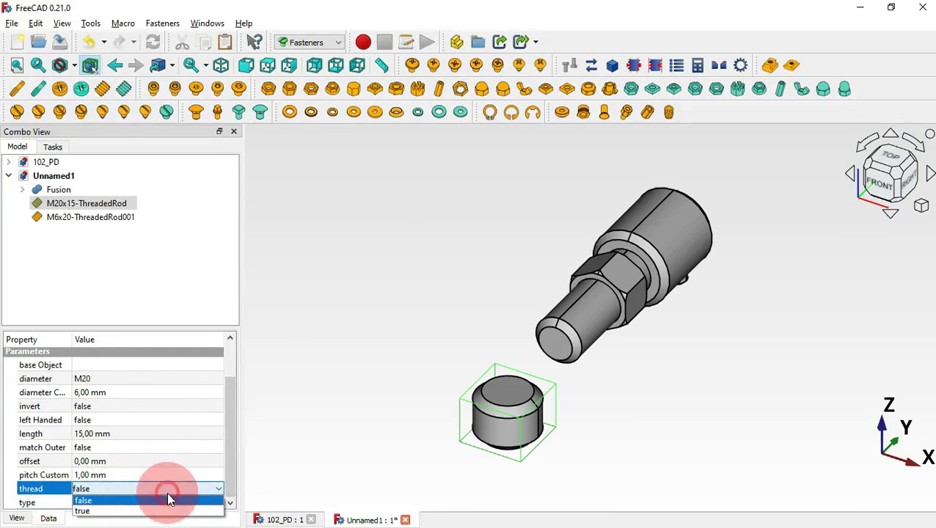
pyautogui.click(174, 512)
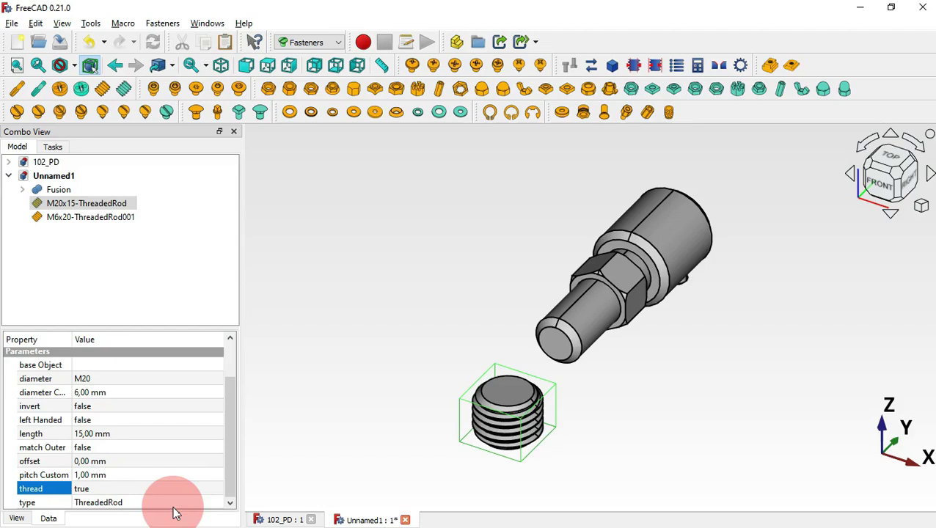
# Step: Select the M20x15-ThreadedRod together with the narrow shaft's end face
pyautogui.click(628, 457)
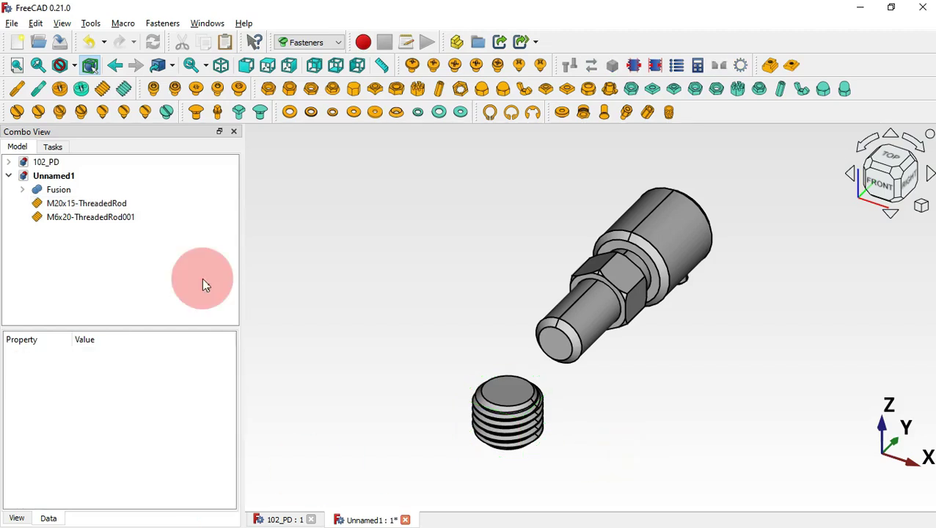
pyautogui.click(108, 208)
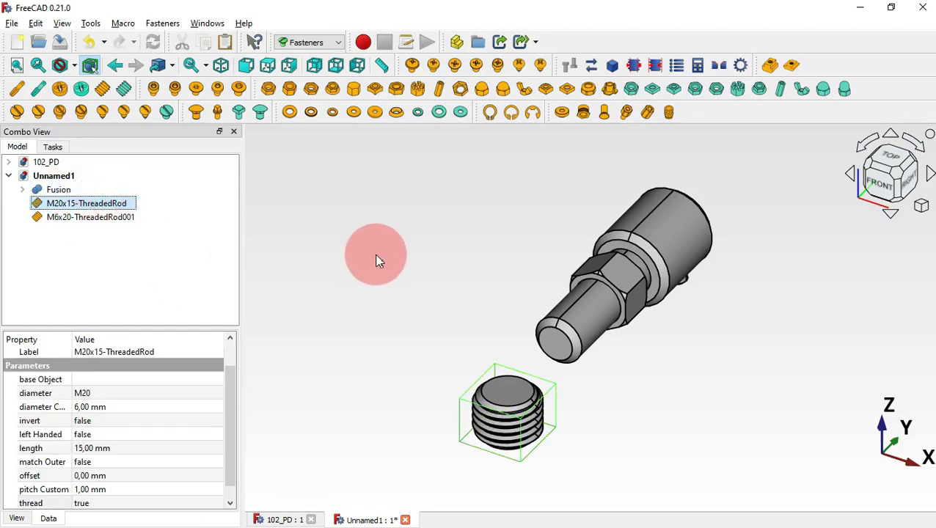
pyautogui.keyDown('ctrl'); pyautogui.click(565, 335); pyautogui.keyUp('ctrl')
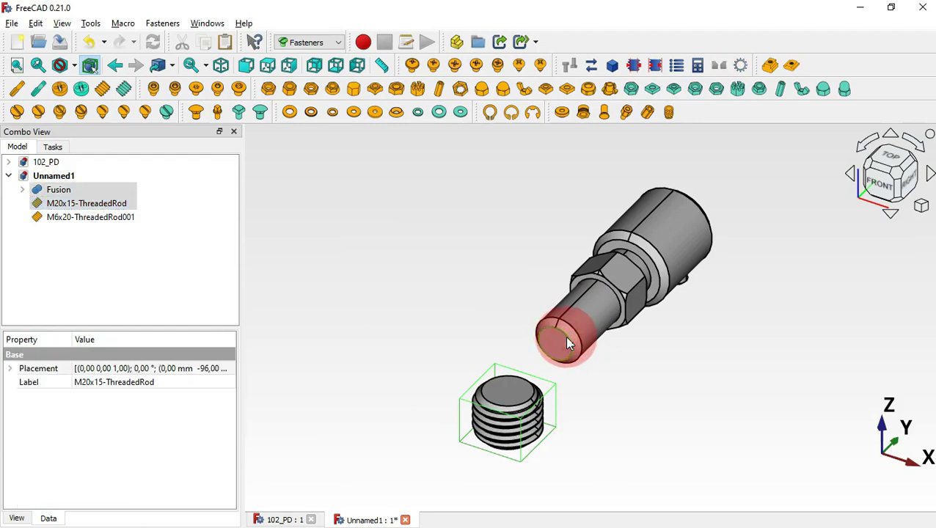
# Step: Move the M20x15 rod onto the shaft end and set its offset to 4+15 (19 mm)
pyautogui.click(593, 67)
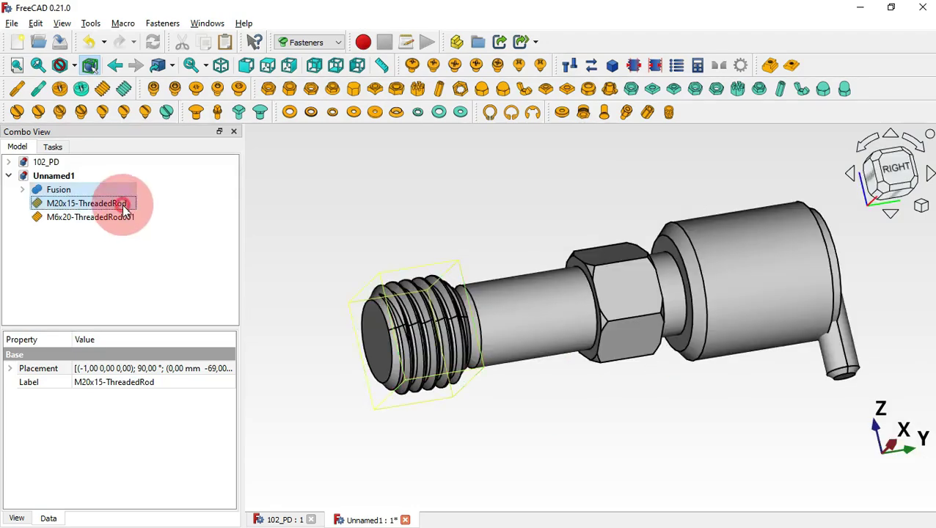
pyautogui.click(117, 206)
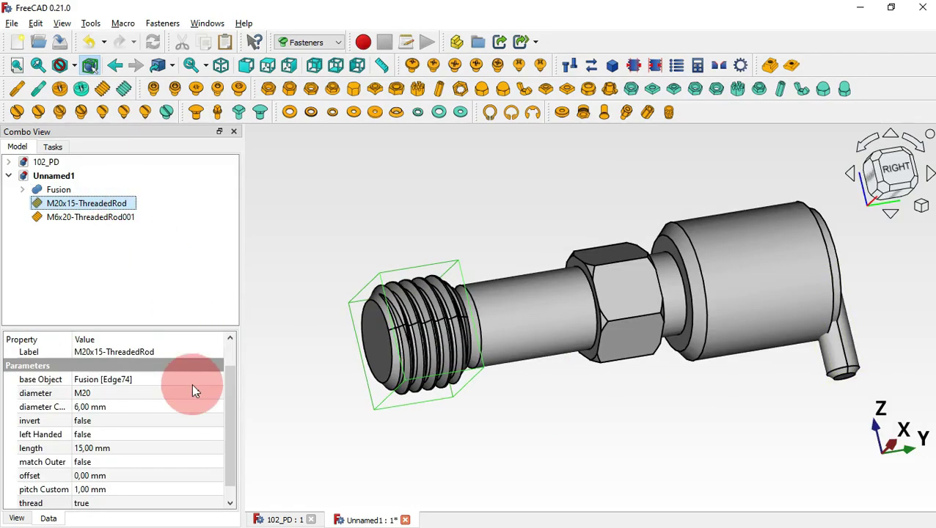
pyautogui.scroll(-1, 229, 397)
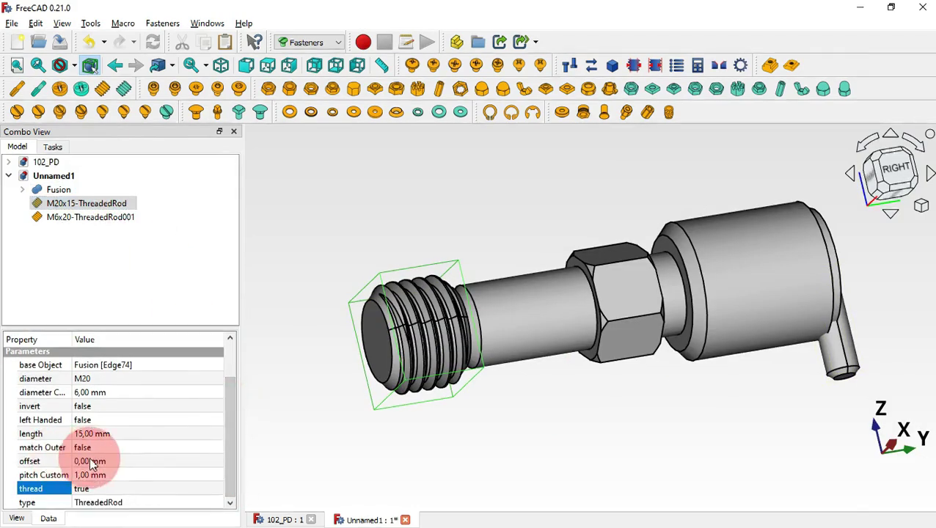
pyautogui.click(143, 462)
pyautogui.click(150, 461)
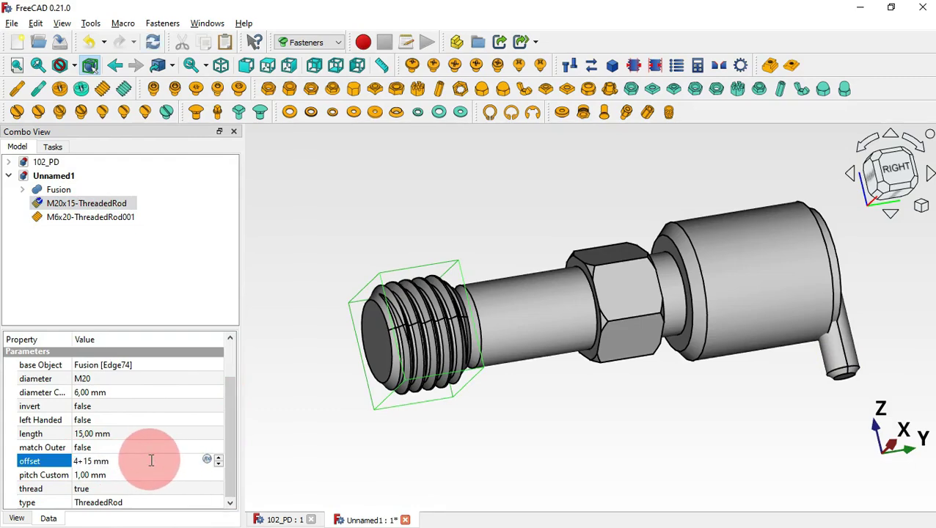
pyautogui.write('4+15')
pyautogui.press('Return')
# Step: Orbit to inspect the mounted thread, then select M6x20-ThreadedRod001
pyautogui.moveTo(654, 418)
pyautogui.mouseDown(button='middle')
pyautogui.moveTo(517, 416)
pyautogui.moveTo(559, 415)
pyautogui.moveTo(495, 334)
pyautogui.mouseUp(button='middle')
pyautogui.click(523, 256)
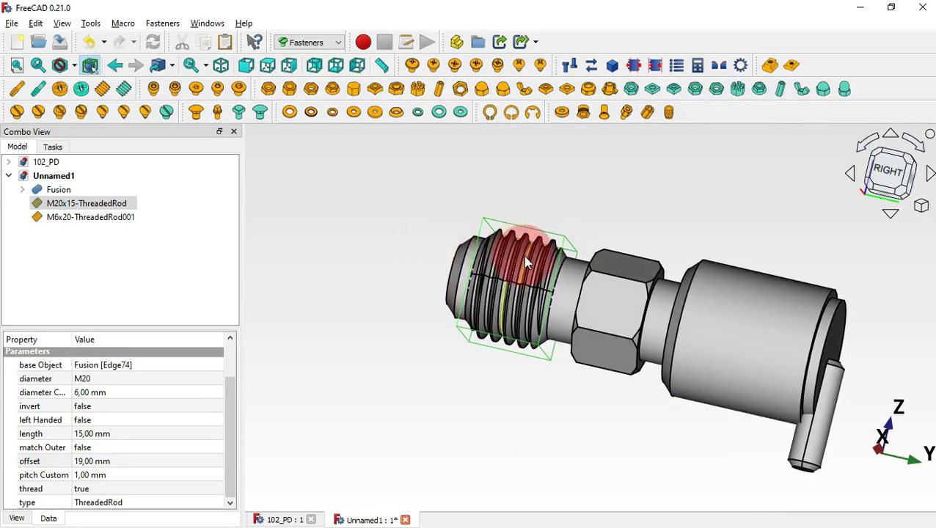
pyautogui.moveTo(434, 230); pyautogui.dragTo(500, 314, button='middle')
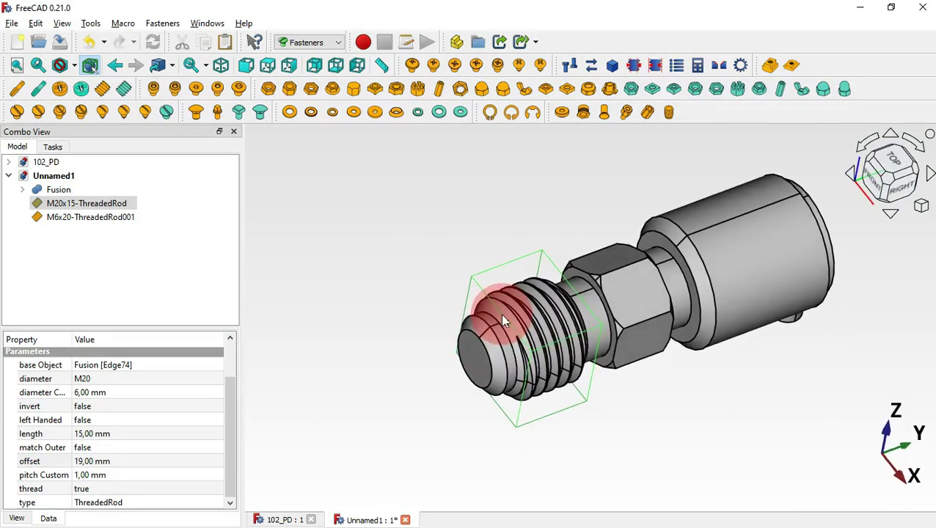
pyautogui.press('0')
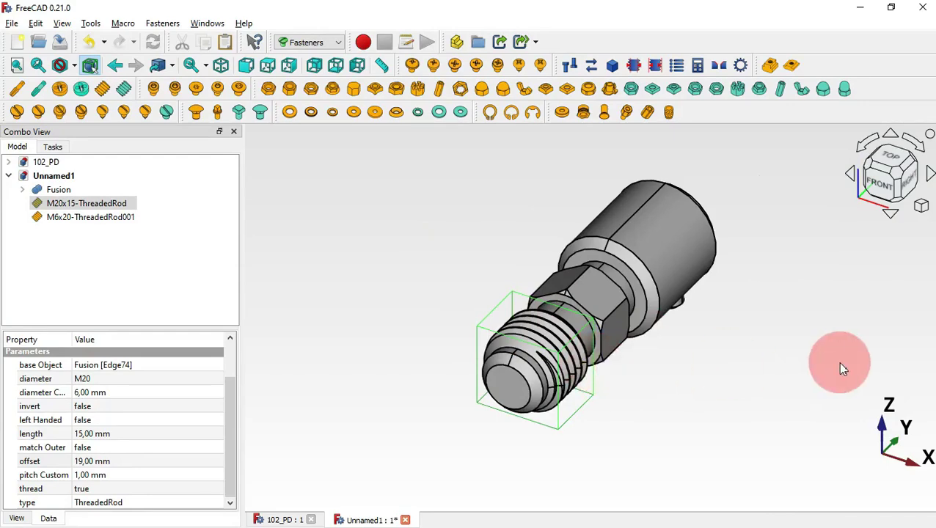
pyautogui.moveTo(839, 363); pyautogui.dragTo(763, 287, button='middle')
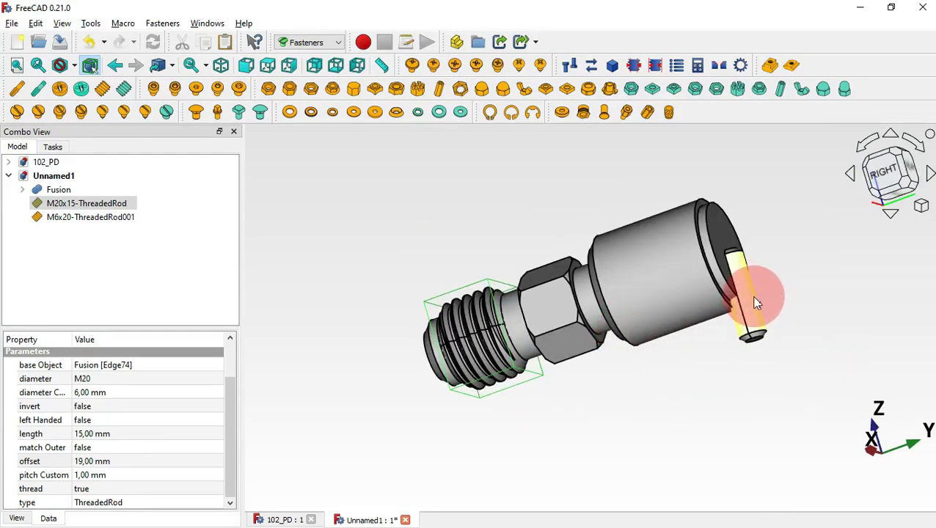
pyautogui.click(61, 198)
pyautogui.click(81, 218)
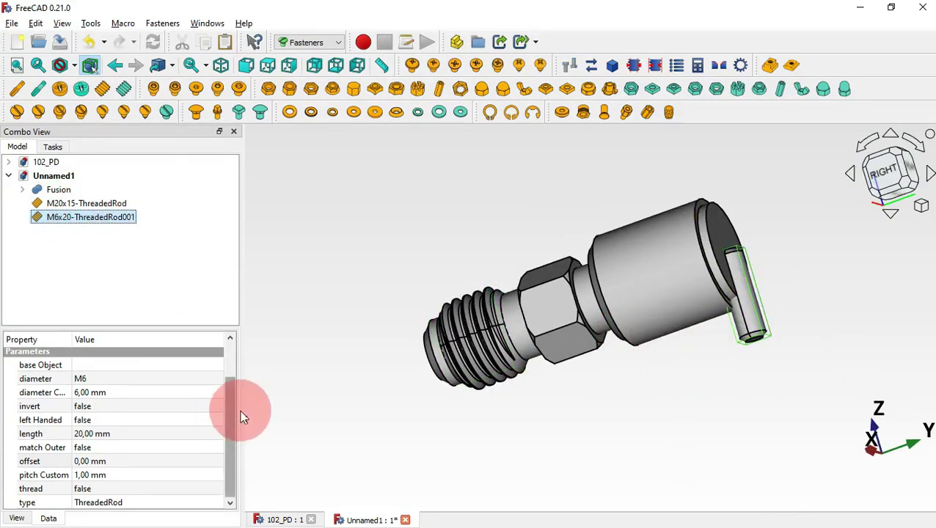
# Step: Change the second rod's diameter to M20, checking the drawing
pyautogui.hotkey('alt', 'Tab')
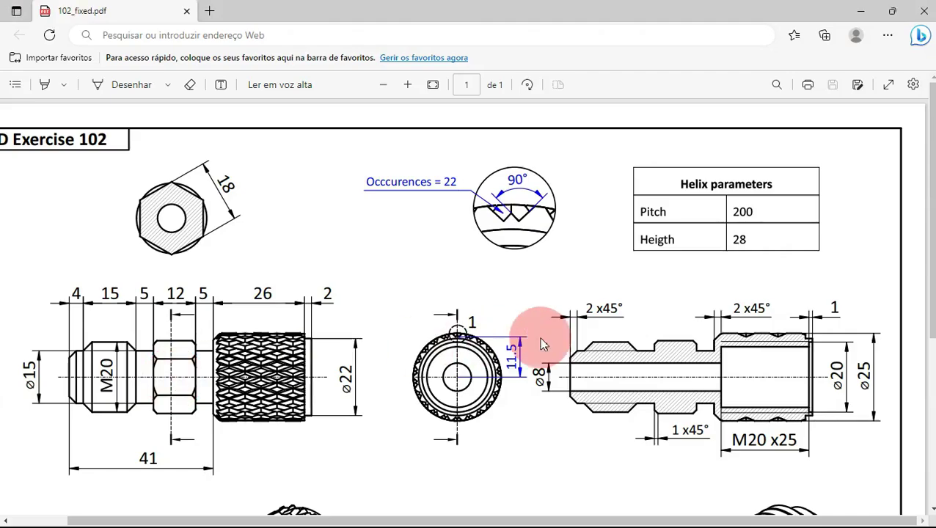
pyautogui.hotkey('alt', 'Tab')
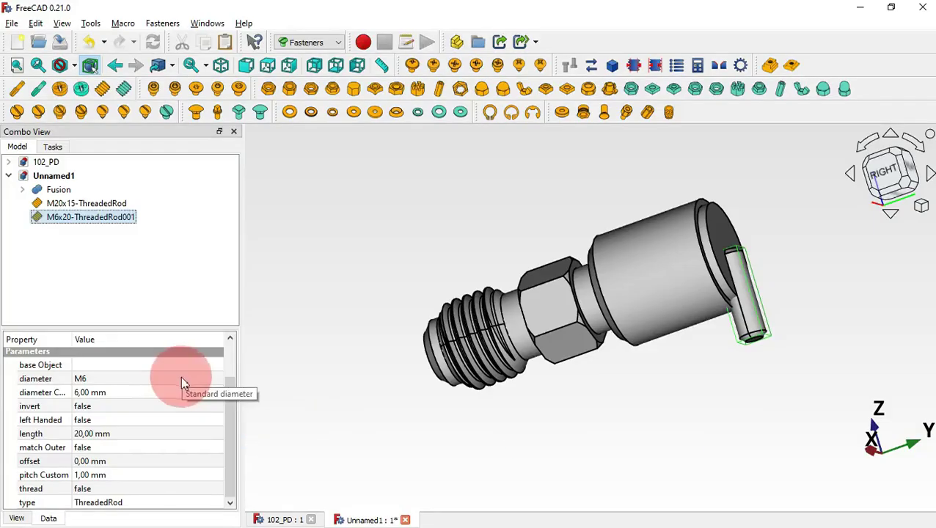
pyautogui.click(183, 378)
pyautogui.click(185, 379)
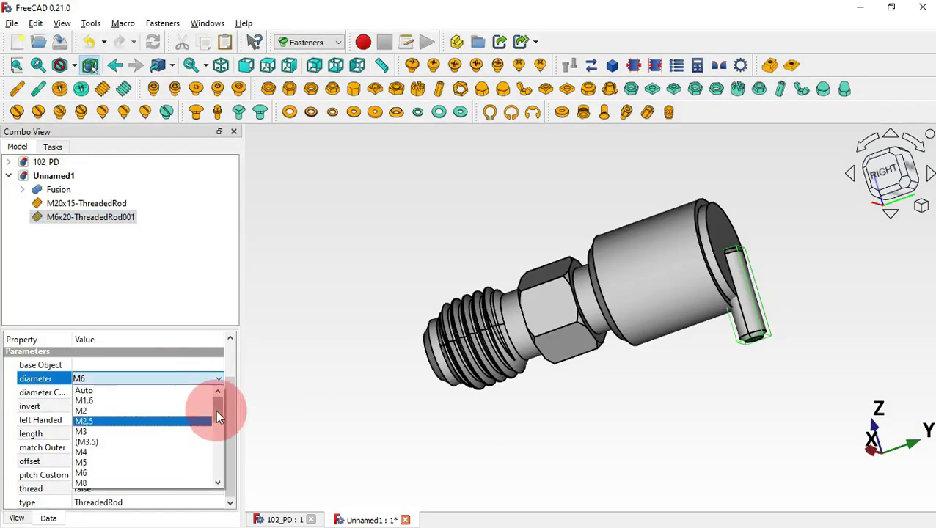
pyautogui.moveTo(215, 411); pyautogui.dragTo(214, 432)
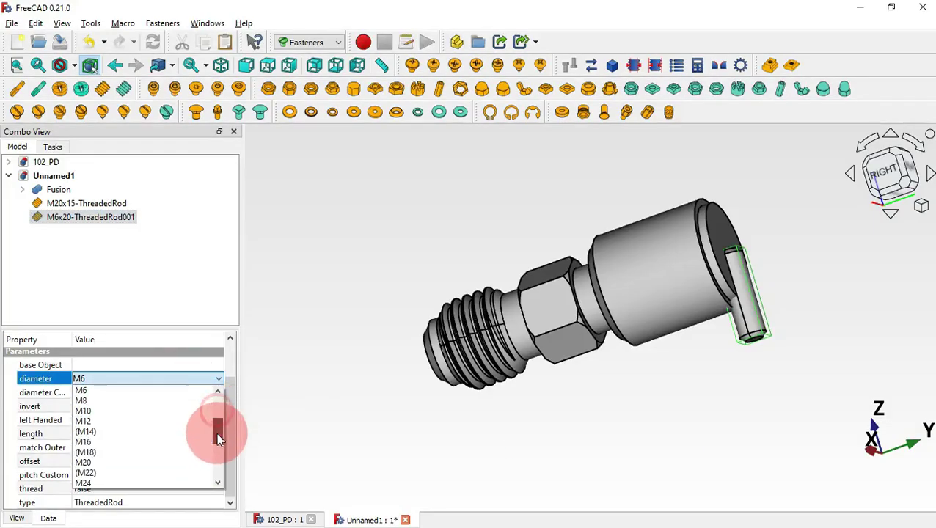
pyautogui.click(110, 464)
pyautogui.hotkey('alt', 'Tab')
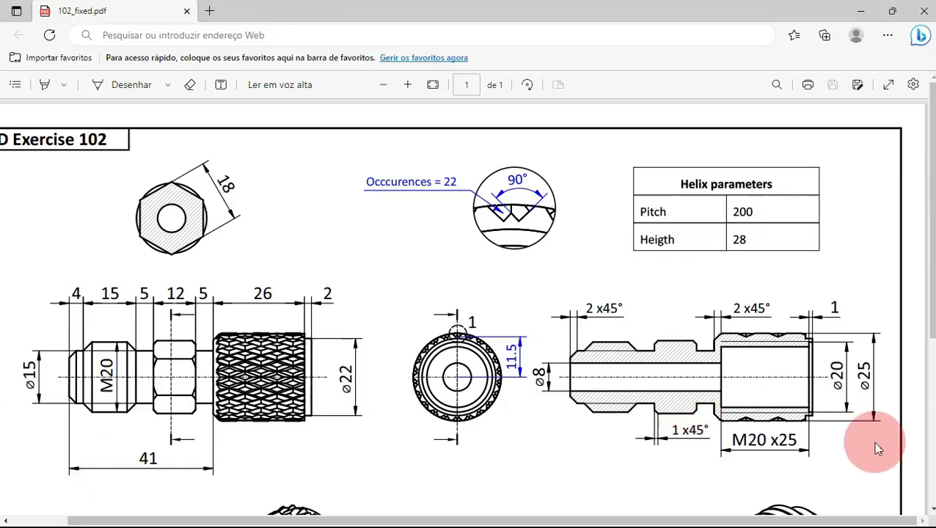
pyautogui.hotkey('alt', 'Tab')
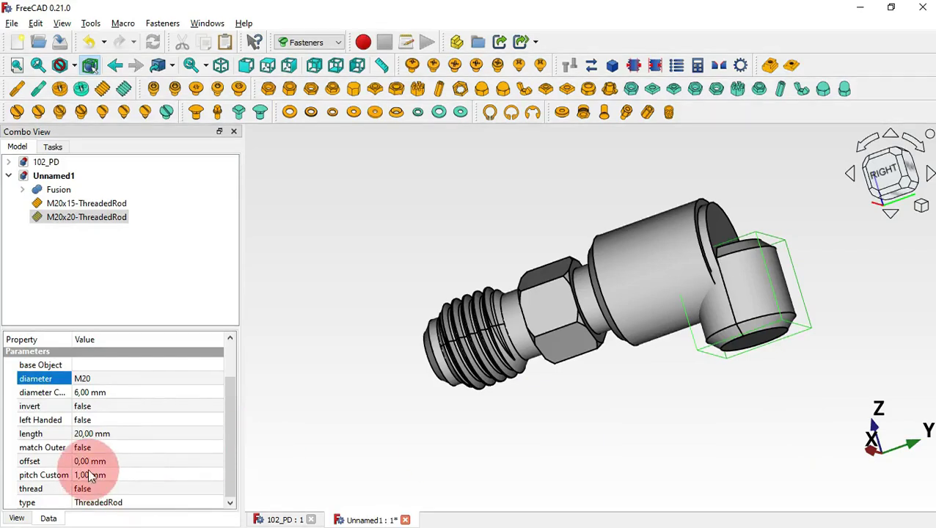
# Step: Set the rod length to 25 mm, type ScrewTap, with modelled threads turned on
pyautogui.click(167, 432)
pyautogui.write('2')
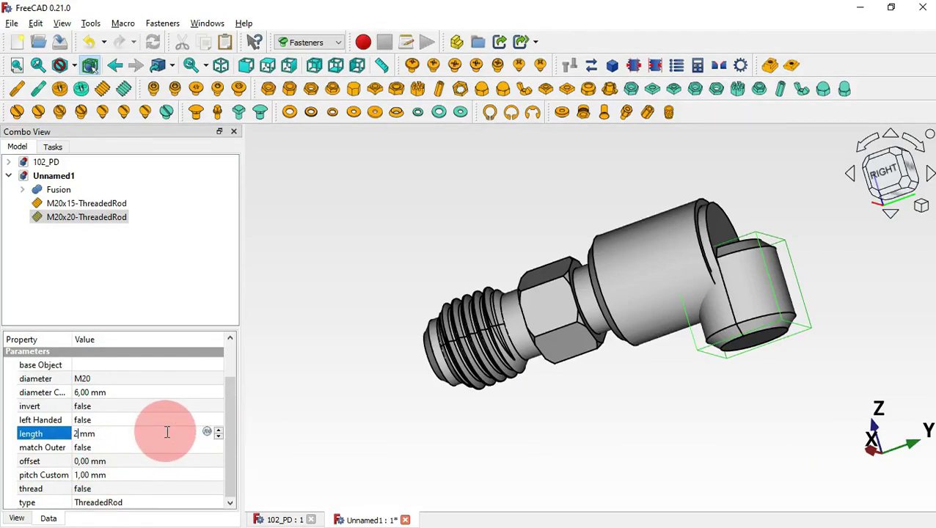
pyautogui.write('5')
pyautogui.press('Return')
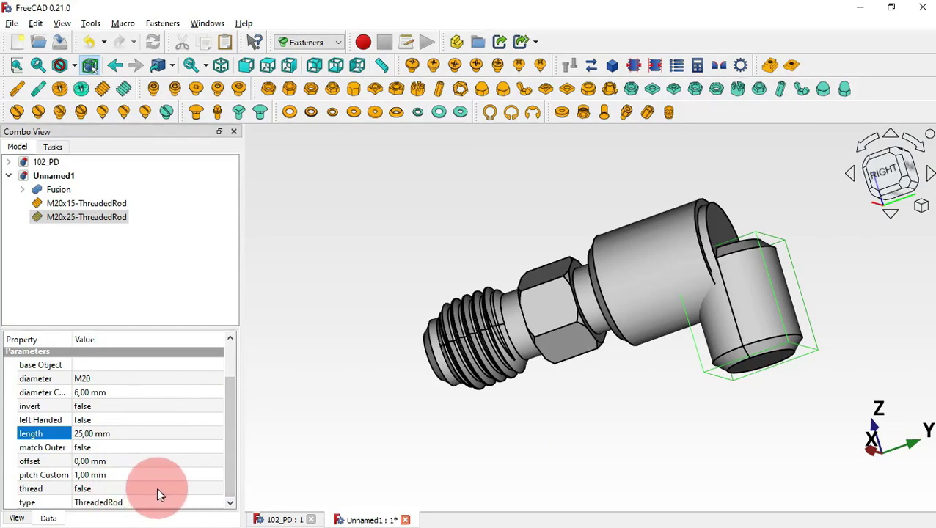
pyautogui.click(168, 506)
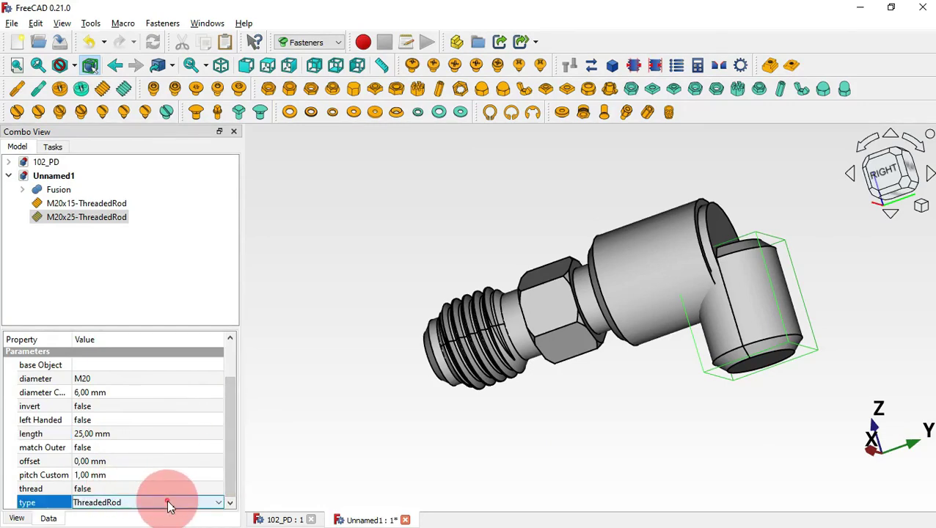
pyautogui.click(167, 504)
pyautogui.click(161, 459)
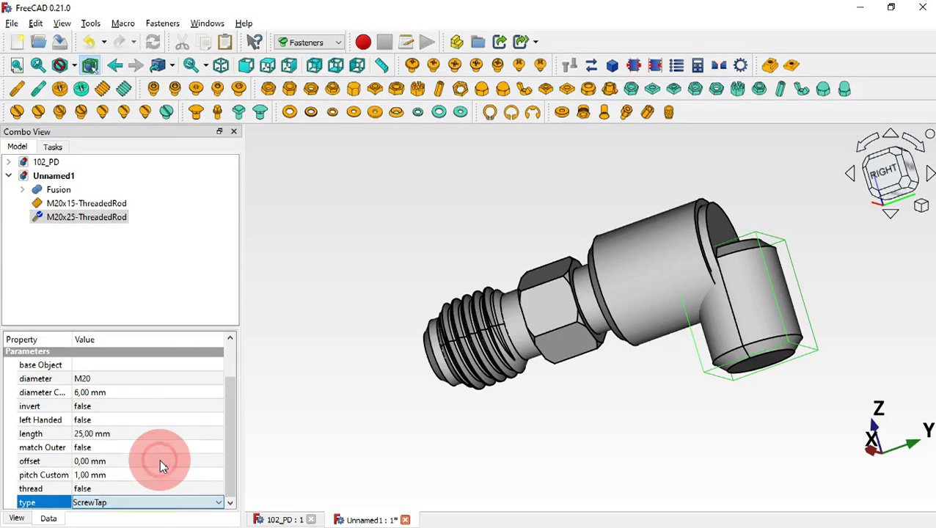
pyautogui.click(162, 488)
pyautogui.click(165, 489)
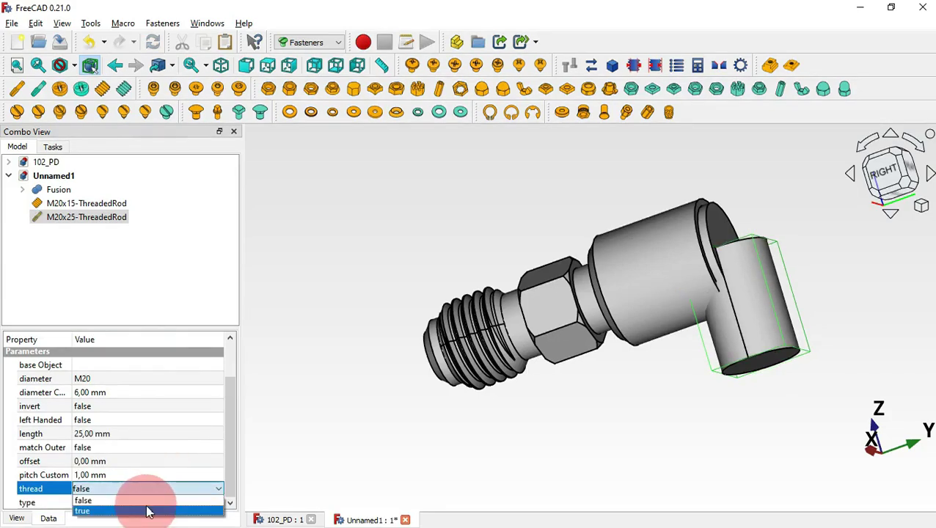
pyautogui.click(147, 510)
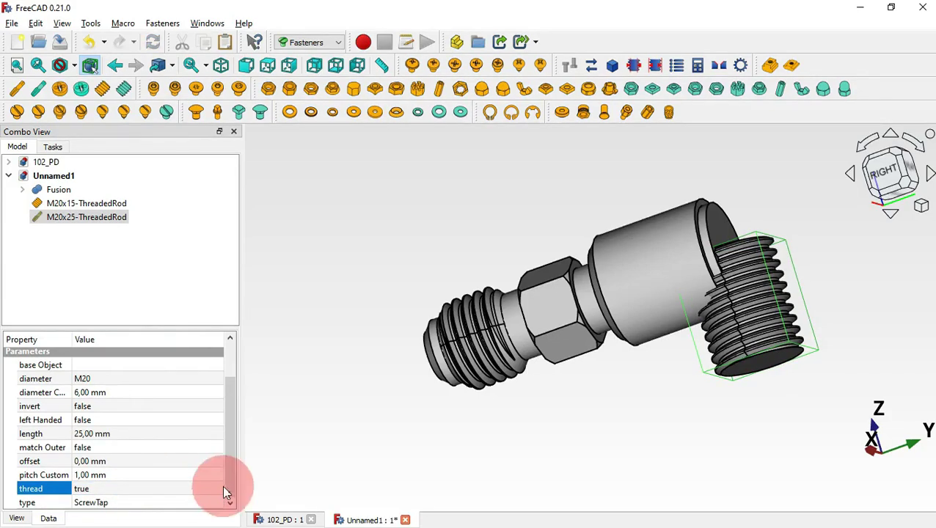
# Step: Move the M20x25 tapped thread onto the body's outer rim edge
pyautogui.click(382, 450)
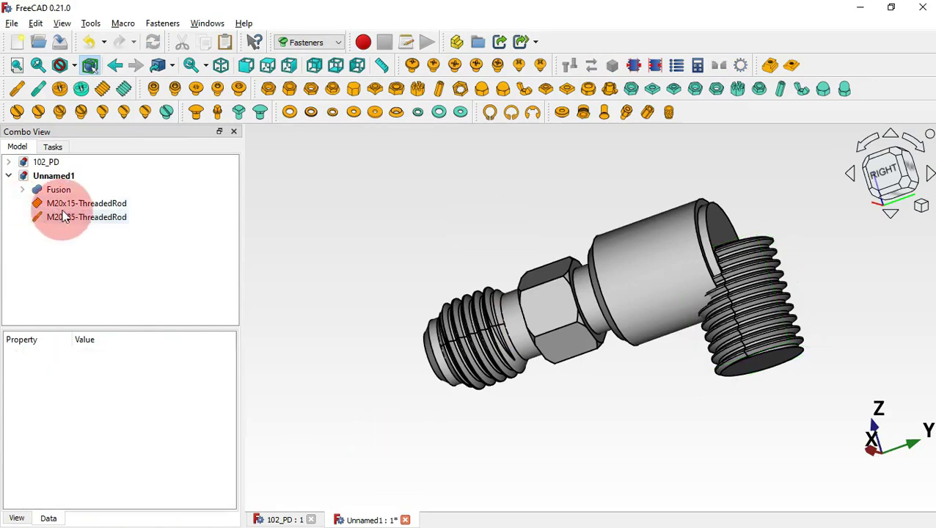
pyautogui.click(107, 217)
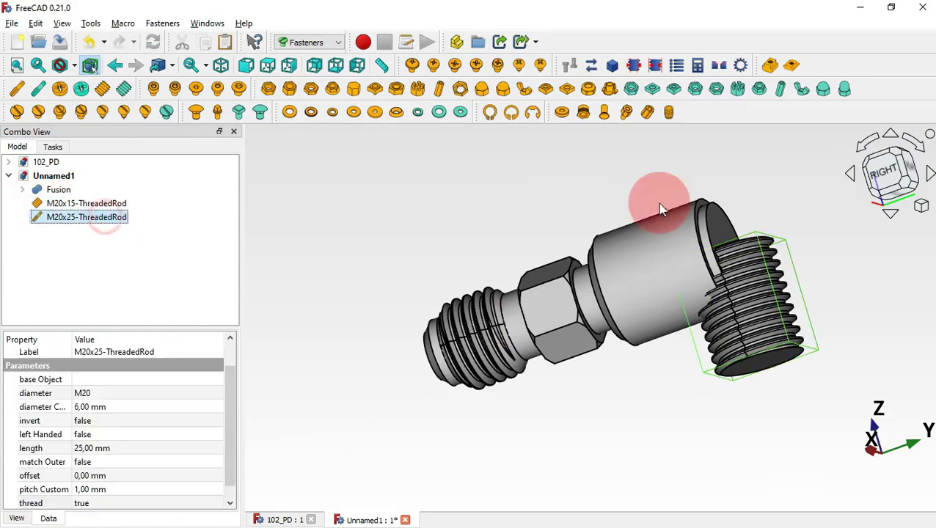
pyautogui.keyDown('ctrl'); pyautogui.click(710, 214); pyautogui.keyUp('ctrl')
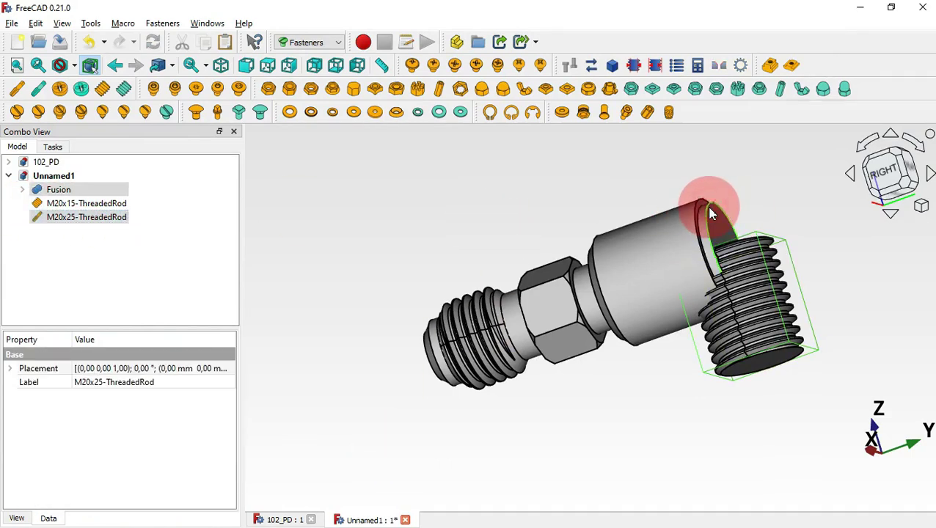
pyautogui.click(584, 67)
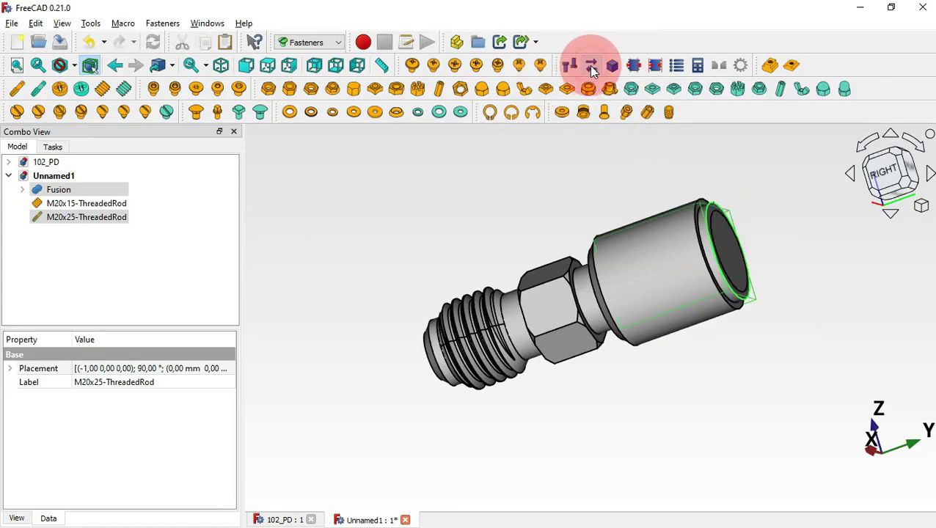
pyautogui.moveTo(752, 236); pyautogui.dragTo(754, 297, button='middle')
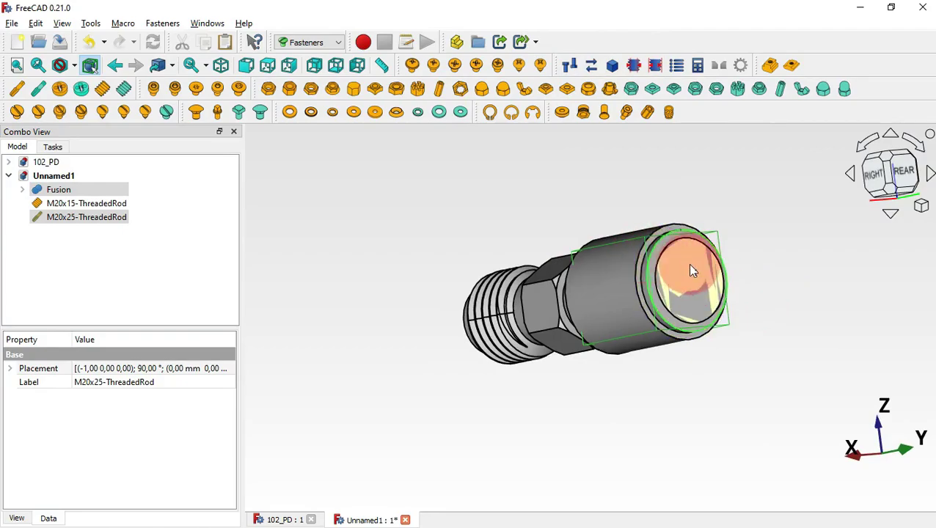
pyautogui.hotkey('alt', 'Tab')
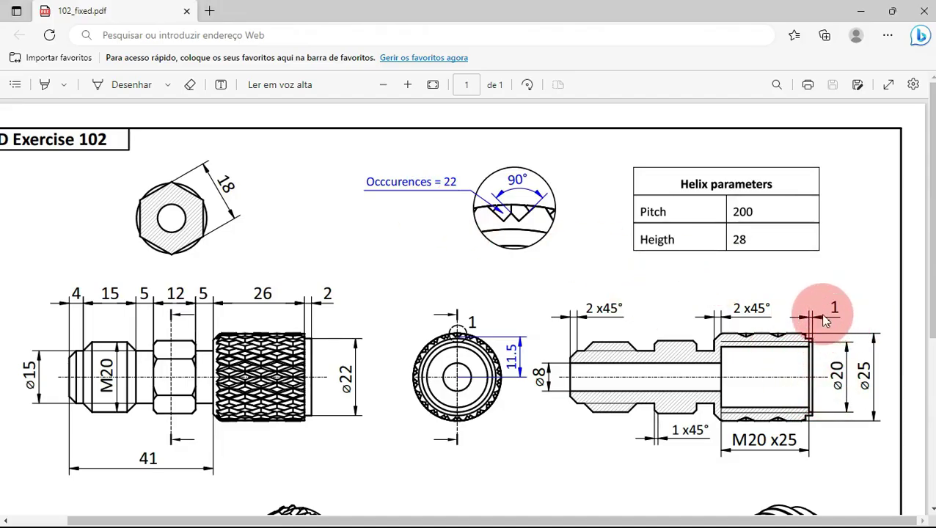
pyautogui.hotkey('alt', 'Tab')
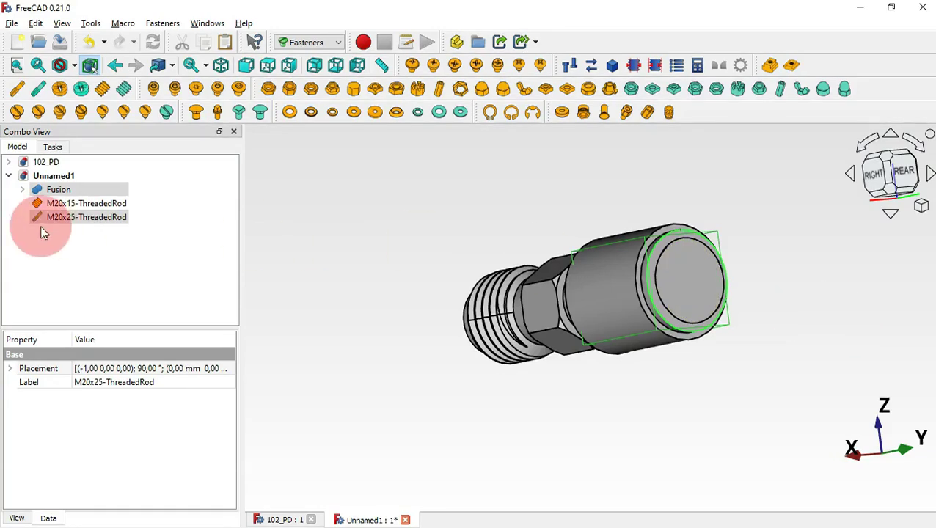
# Step: Change the M20x25-ThreadedRod offset property to -1 mm so the thread sits inside the bore
pyautogui.click(121, 218)
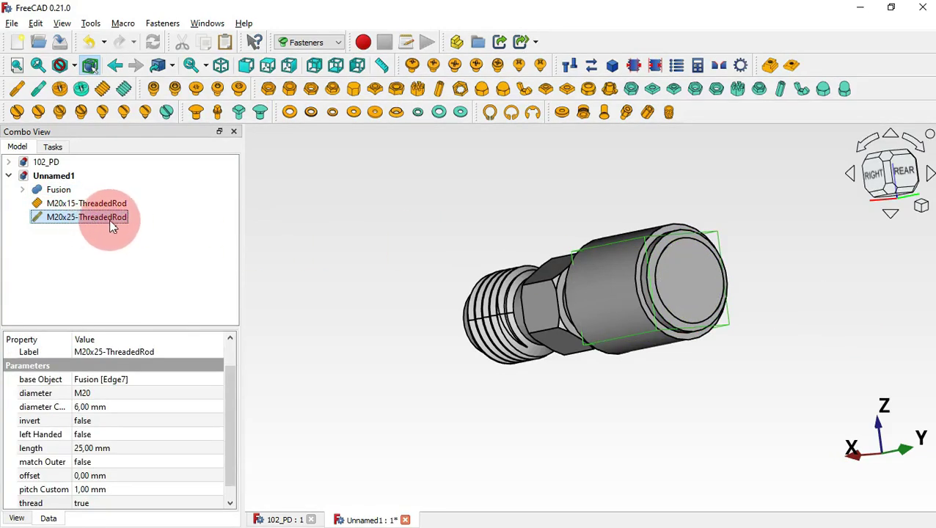
pyautogui.moveTo(228, 400); pyautogui.dragTo(234, 442)
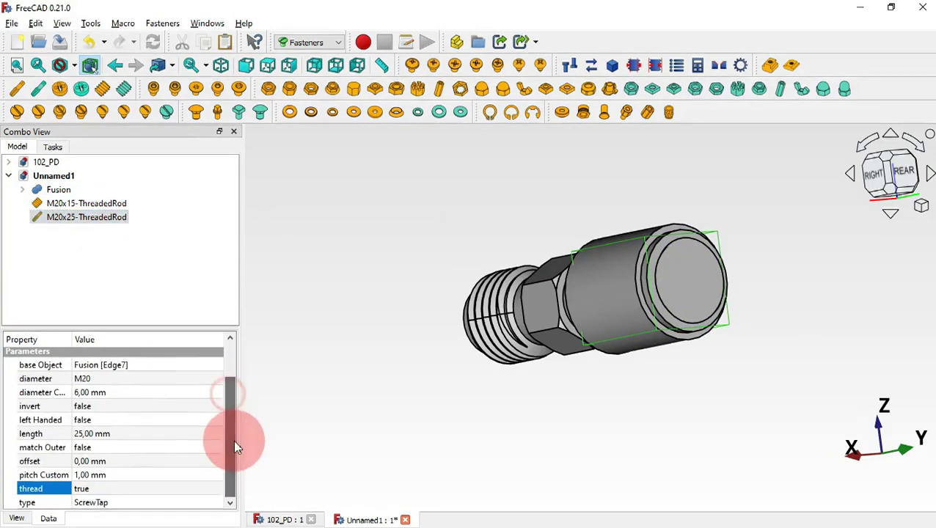
pyautogui.click(154, 461)
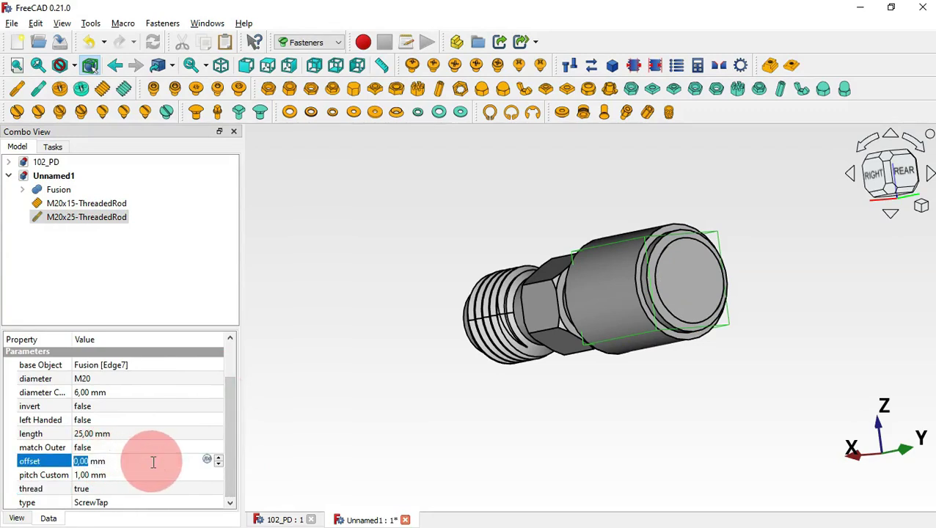
pyautogui.write('1')
pyautogui.press('Return')
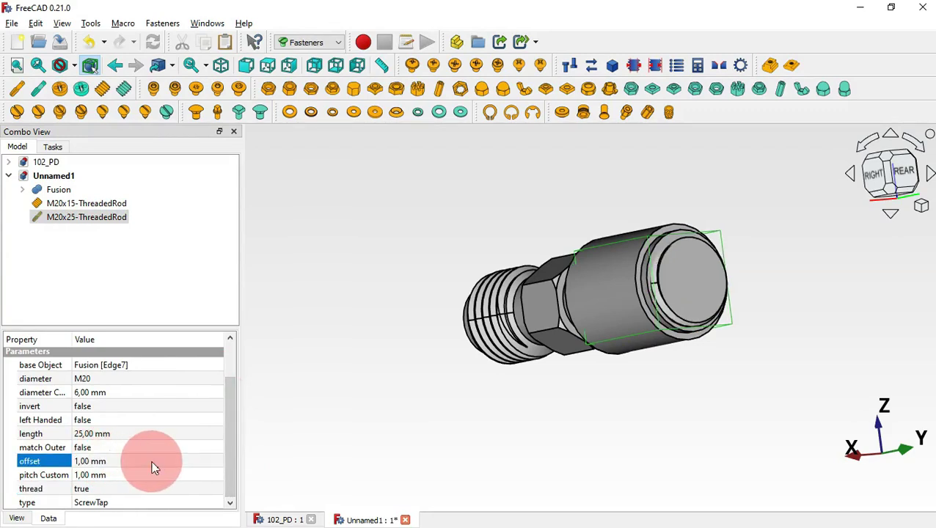
pyautogui.write('-')
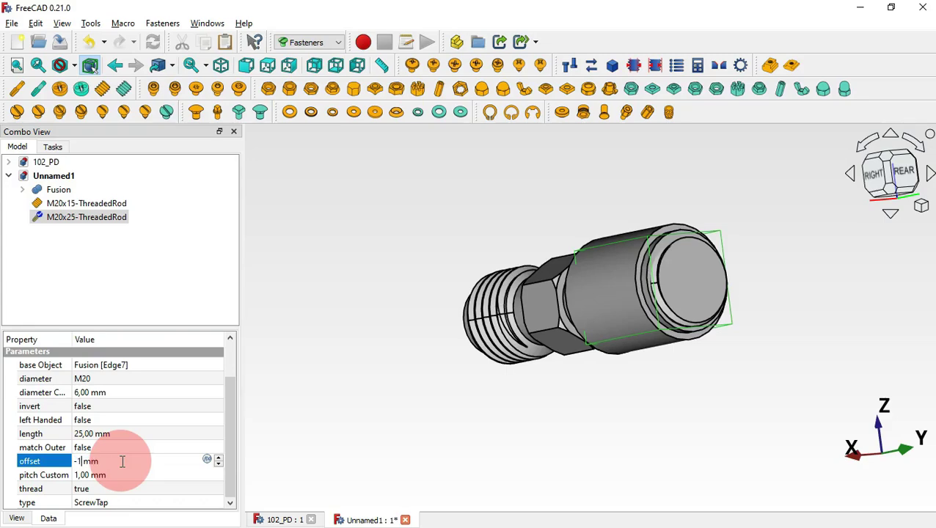
pyautogui.write('1')
pyautogui.press('Return')
pyautogui.moveTo(482, 371); pyautogui.dragTo(467, 384, button='middle')
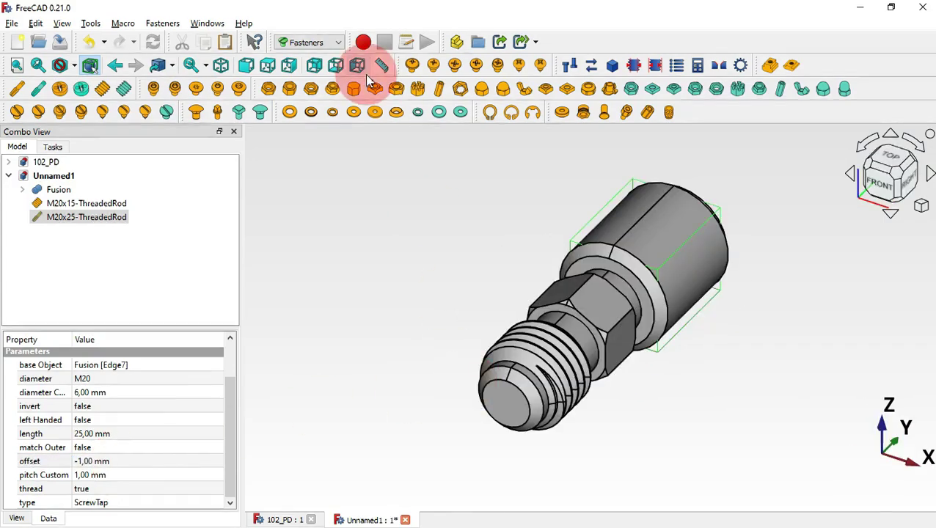
# Step: In the Part workbench, union M20x15-ThreadedRod with Fusion to create Fusion001
pyautogui.click(308, 43)
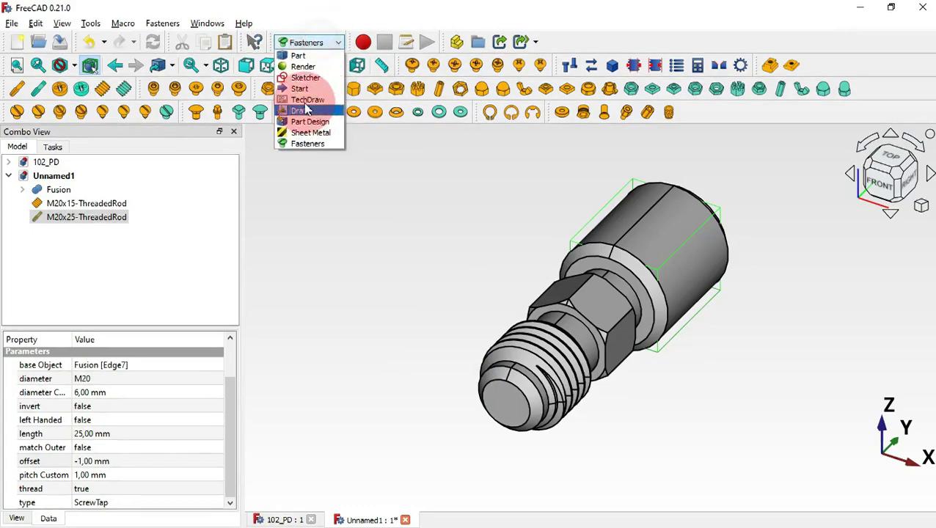
pyautogui.click(297, 56)
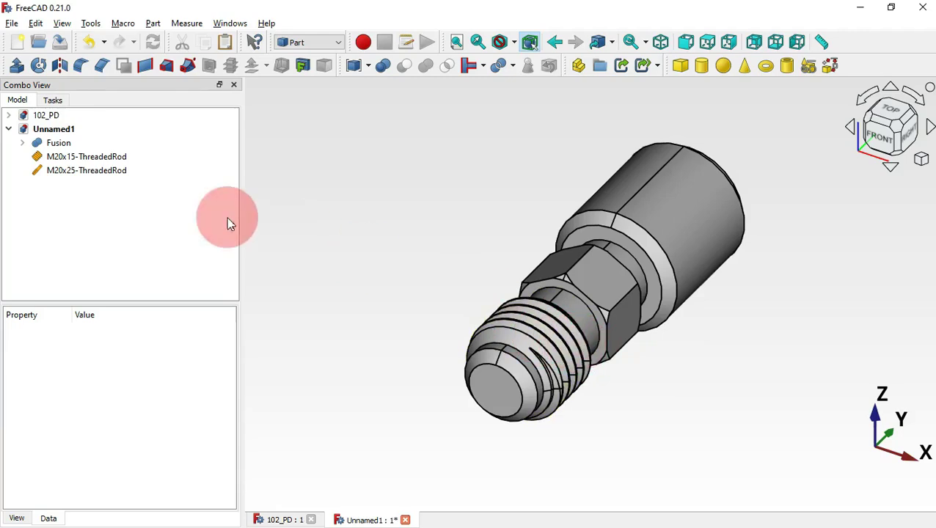
pyautogui.click(102, 158)
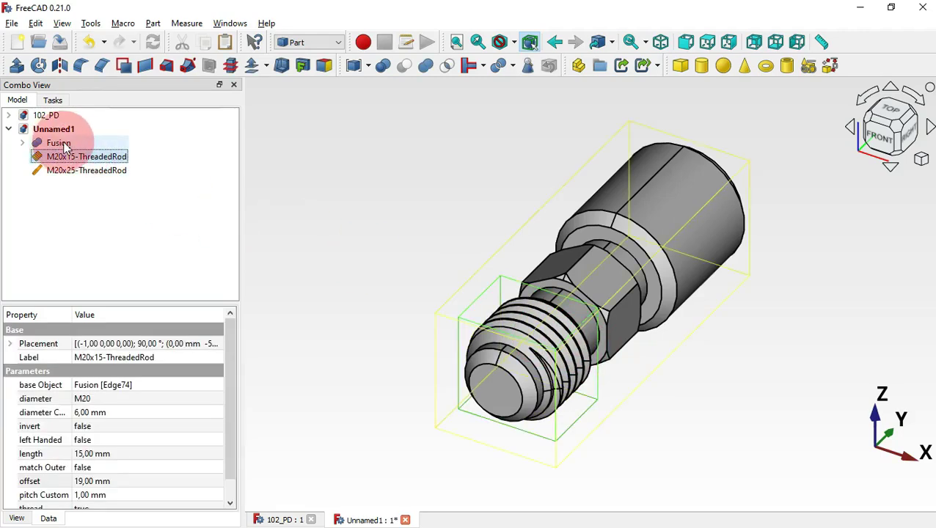
pyautogui.keyDown('ctrl'); pyautogui.click(64, 144); pyautogui.keyUp('ctrl')
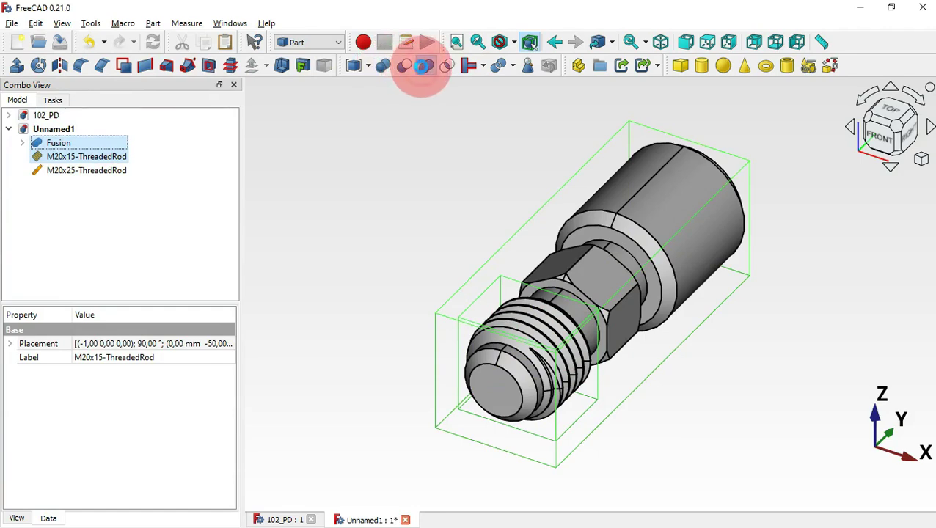
pyautogui.click(423, 66)
pyautogui.moveTo(793, 306); pyautogui.dragTo(555, 327)
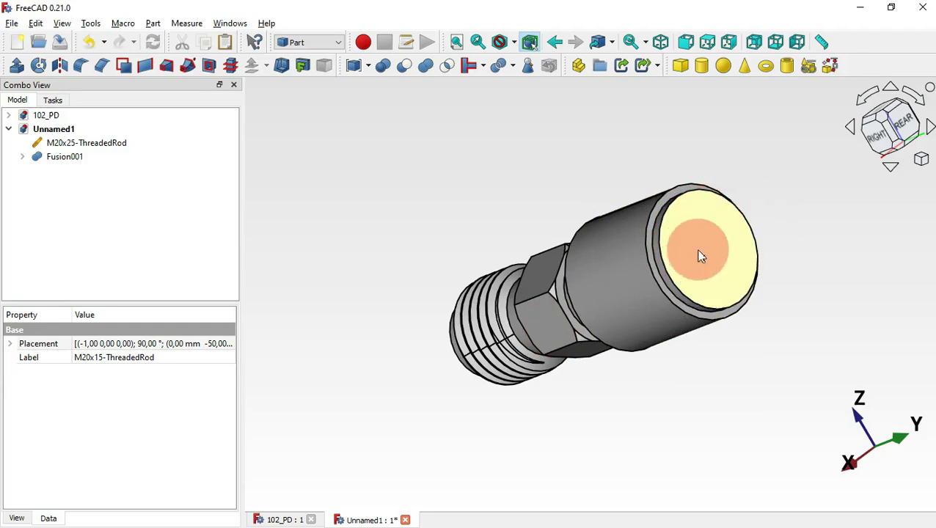
# Step: Create a Part cylinder with radius 10 mm and height 1 mm, checking the drawing
pyautogui.click(709, 68)
pyautogui.click(66, 175)
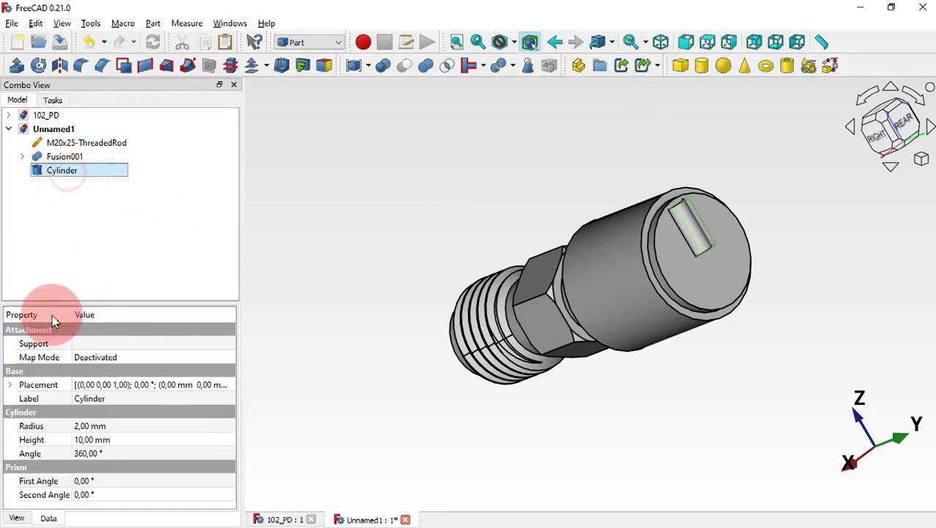
pyautogui.click(217, 429)
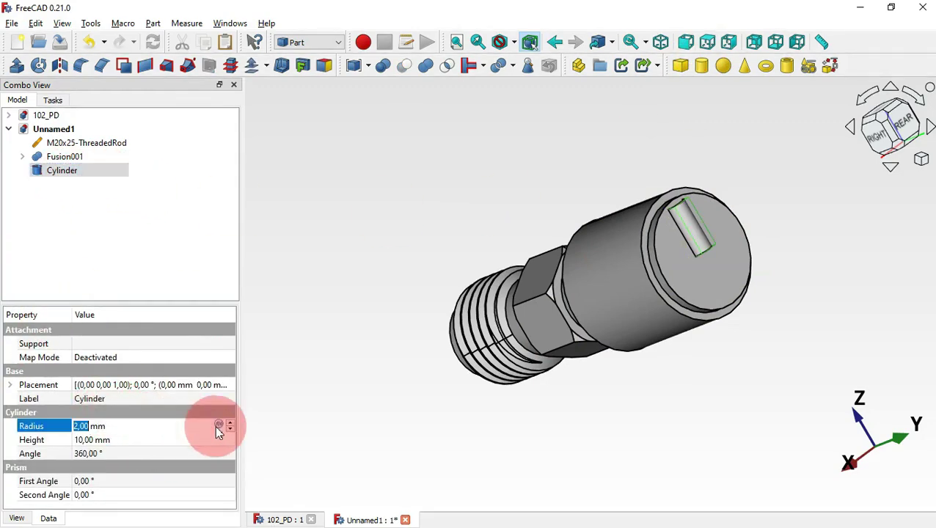
pyautogui.click(218, 427)
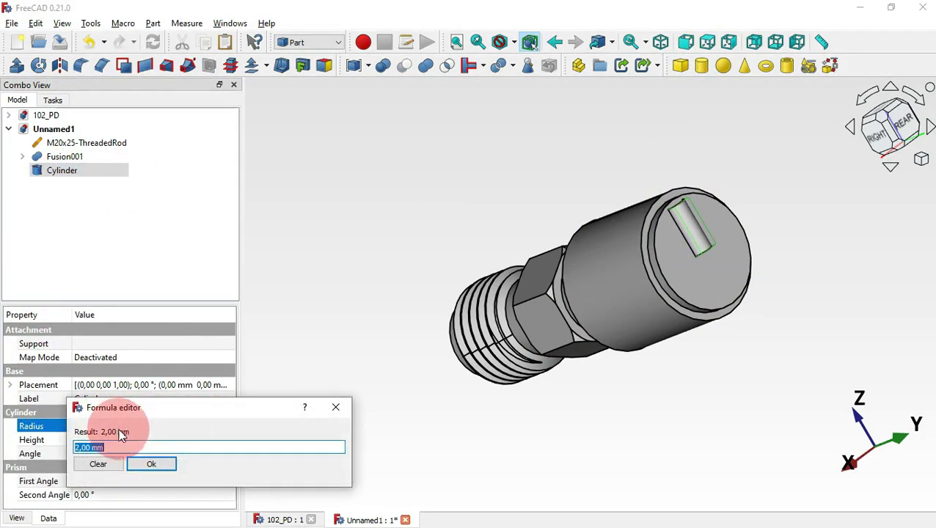
pyautogui.click(348, 409)
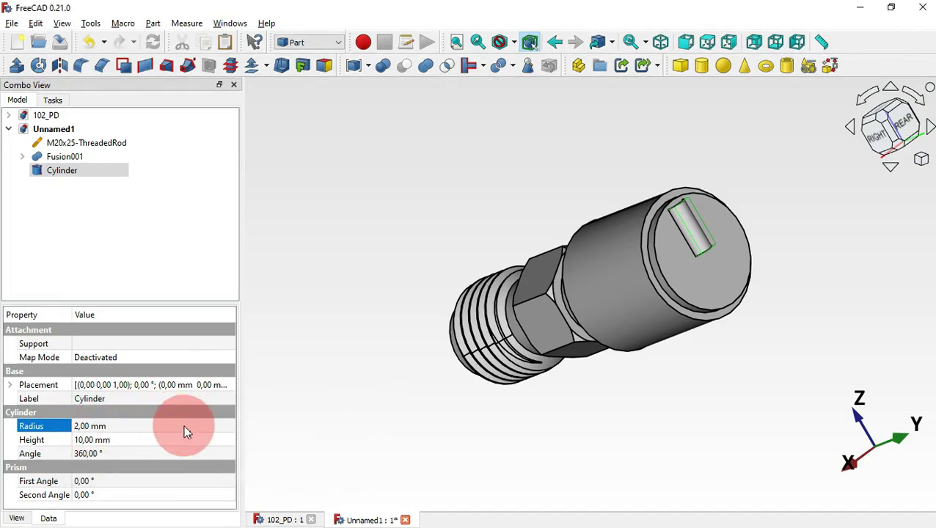
pyautogui.hotkey('alt', 'Tab')
pyautogui.hotkey('alt', 'Tab')
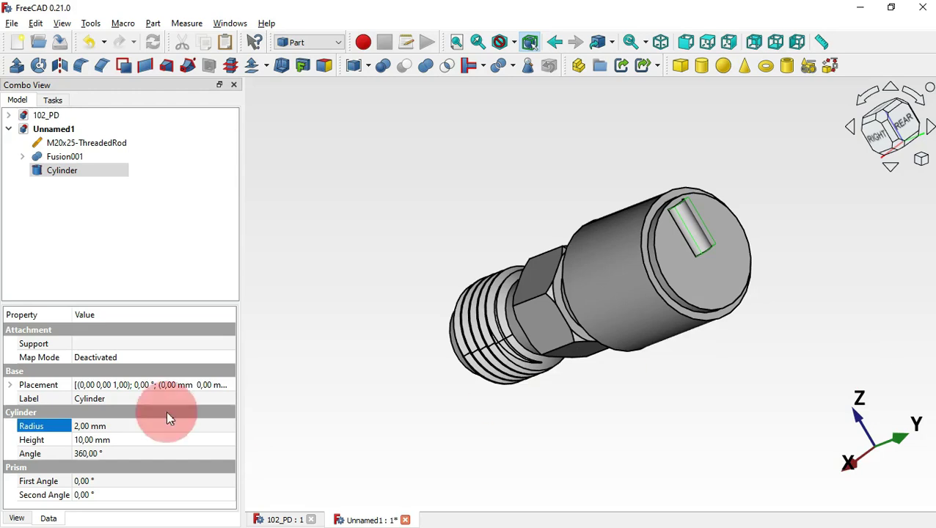
pyautogui.click(167, 427)
pyautogui.write('10')
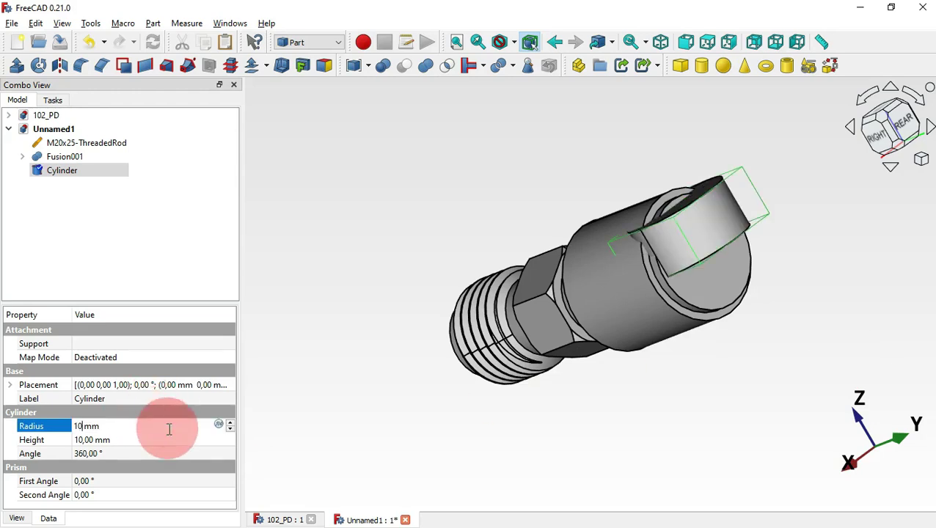
pyautogui.click(188, 440)
pyautogui.hotkey('alt', 'Tab')
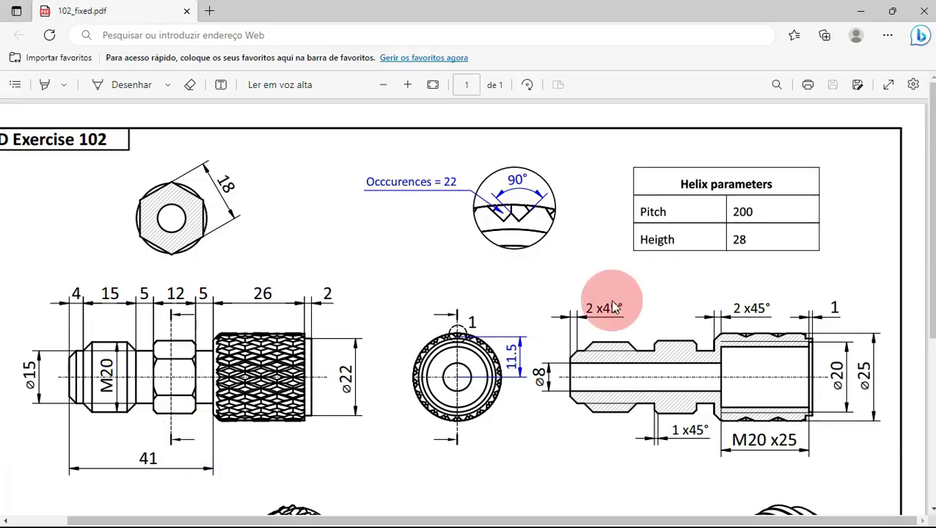
pyautogui.hotkey('alt', 'Tab')
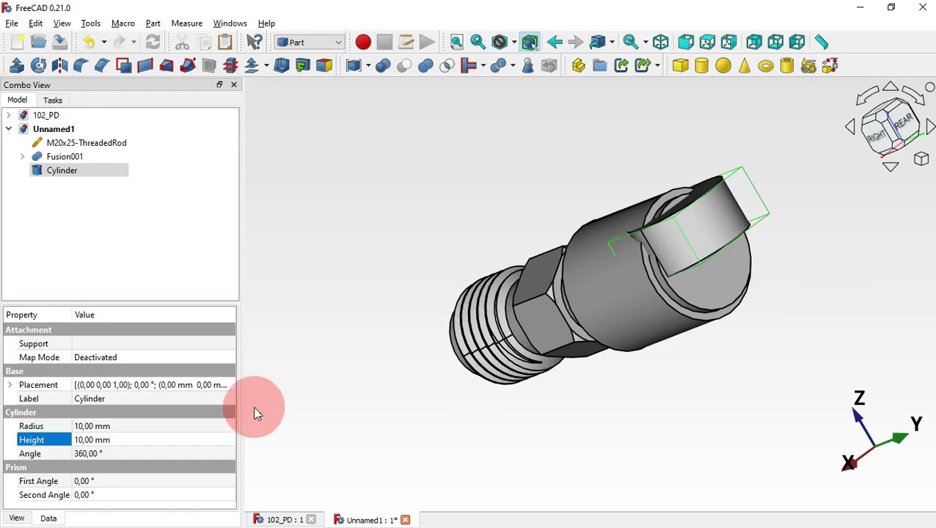
pyautogui.write('1')
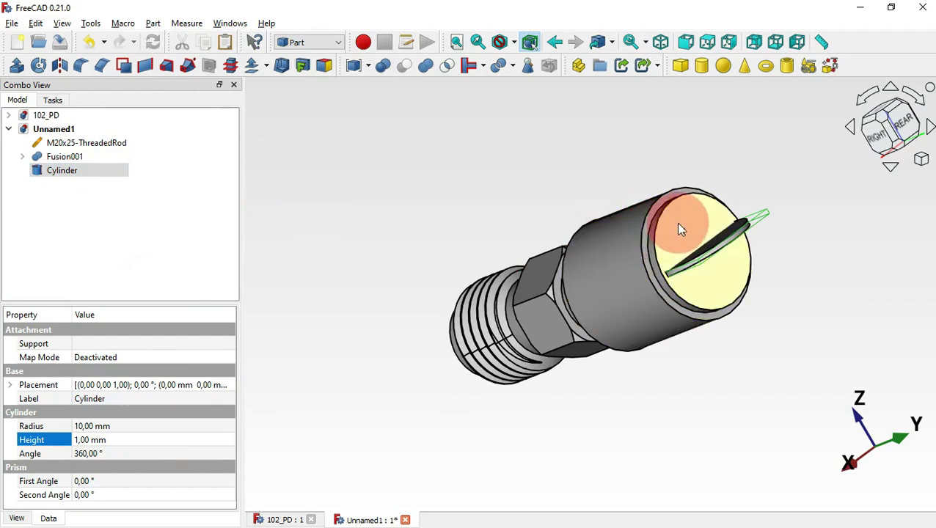
pyautogui.click(227, 357)
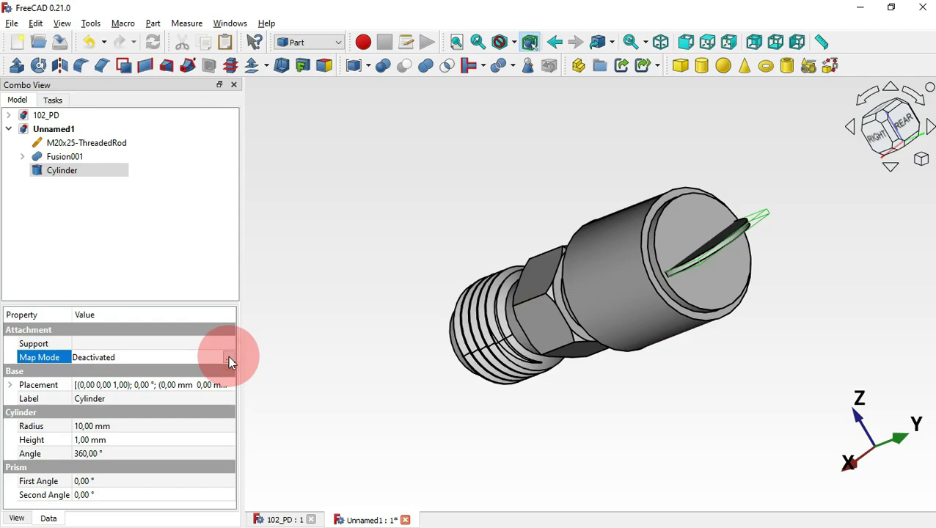
# Step: Attach the cylinder to Fusion001's large end face in XY on plane mode, sides flipped
pyautogui.click(229, 357)
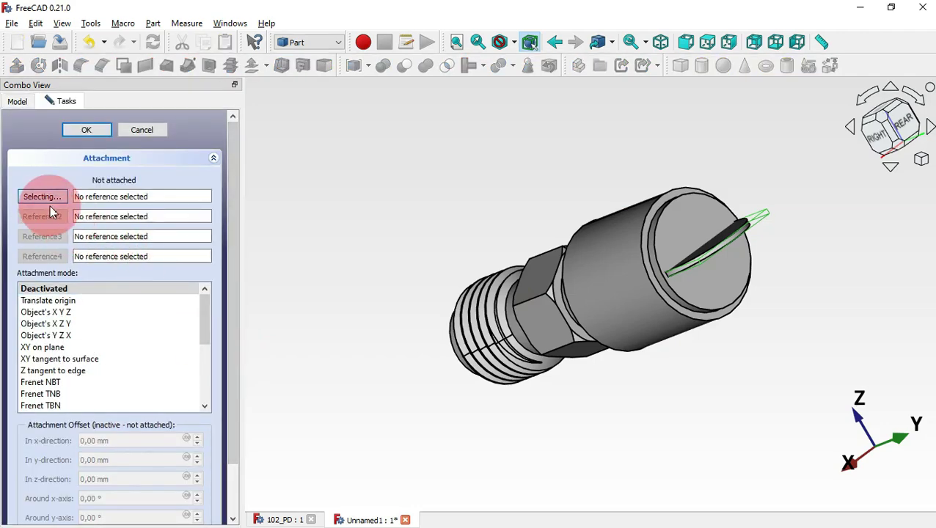
pyautogui.click(696, 244)
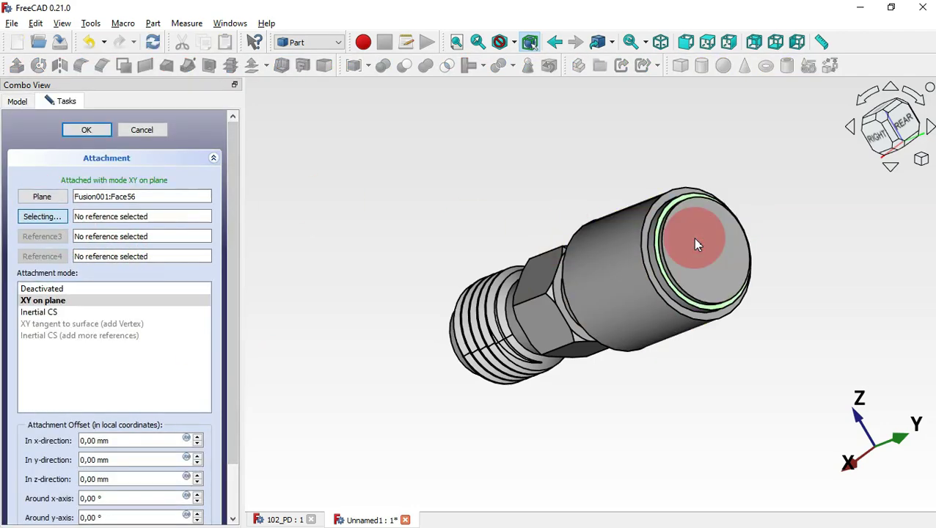
pyautogui.scroll(-2, 236, 198)
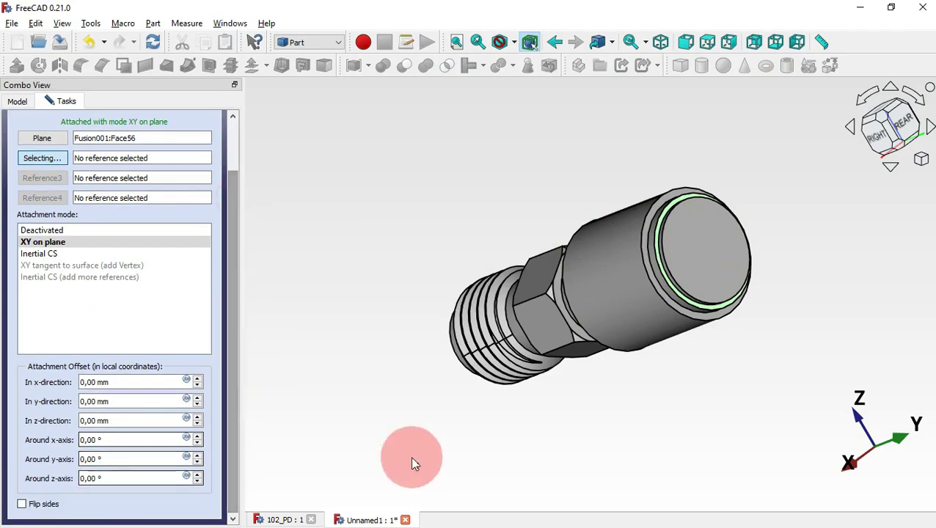
pyautogui.moveTo(418, 330); pyautogui.dragTo(476, 313, button='middle')
pyautogui.click(45, 507)
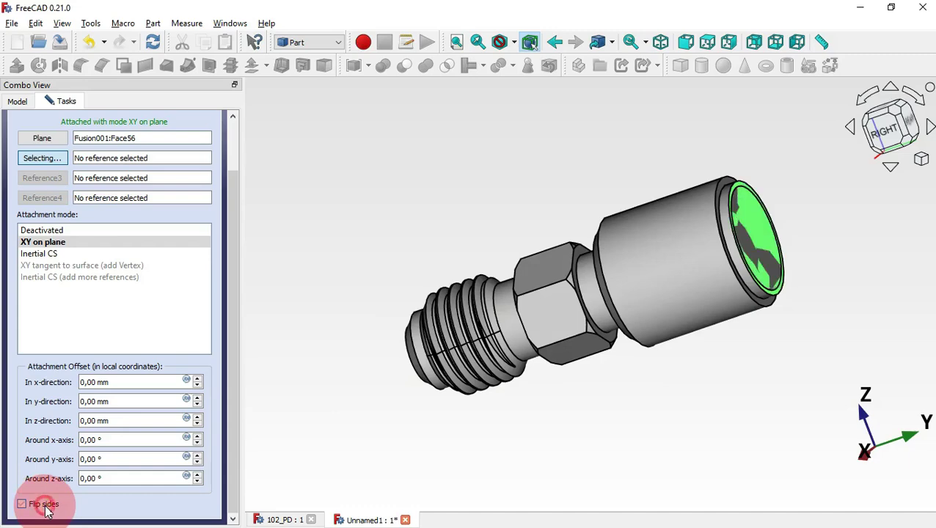
pyautogui.moveTo(230, 418); pyautogui.dragTo(240, 174)
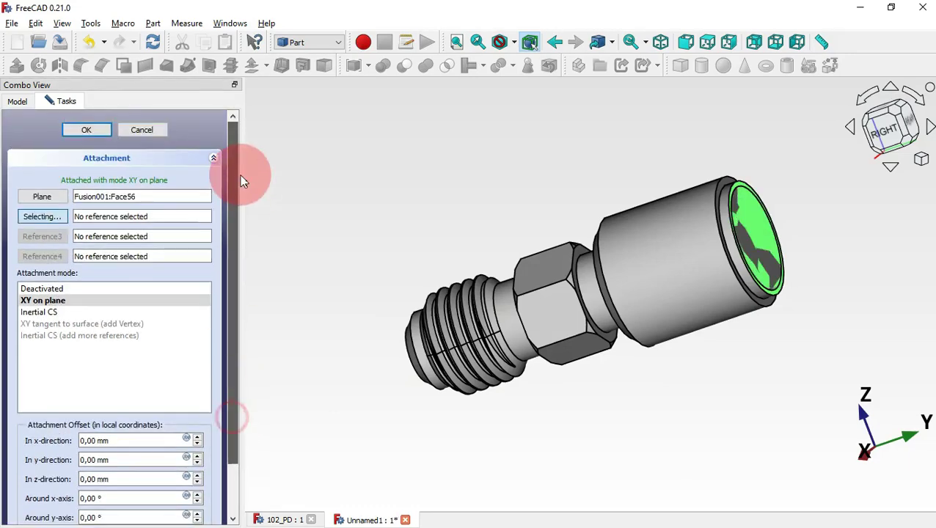
pyautogui.click(87, 129)
pyautogui.click(777, 366)
# Step: Union the Cylinder with the M20x25-ThreadedRod into Fusion002
pyautogui.click(53, 193)
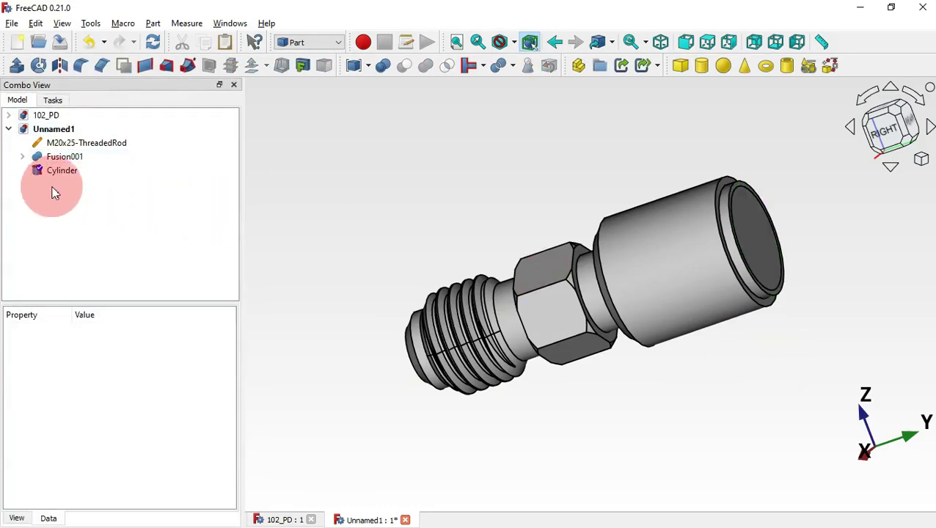
pyautogui.click(63, 176)
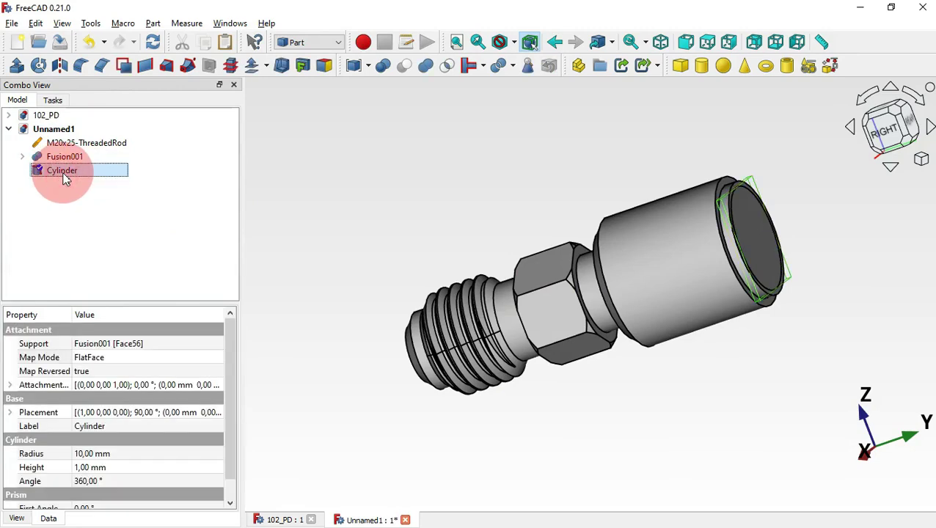
pyautogui.keyDown('ctrl'); pyautogui.click(110, 142); pyautogui.keyUp('ctrl')
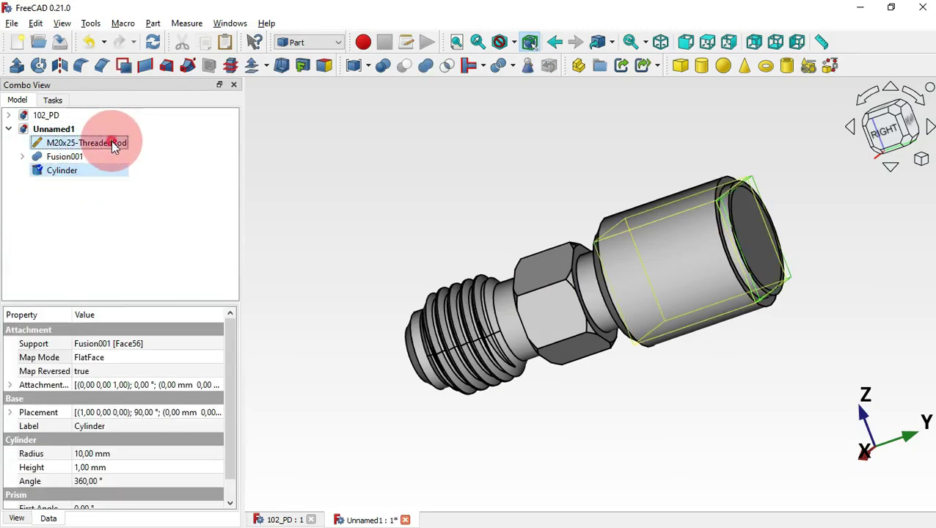
pyautogui.click(427, 67)
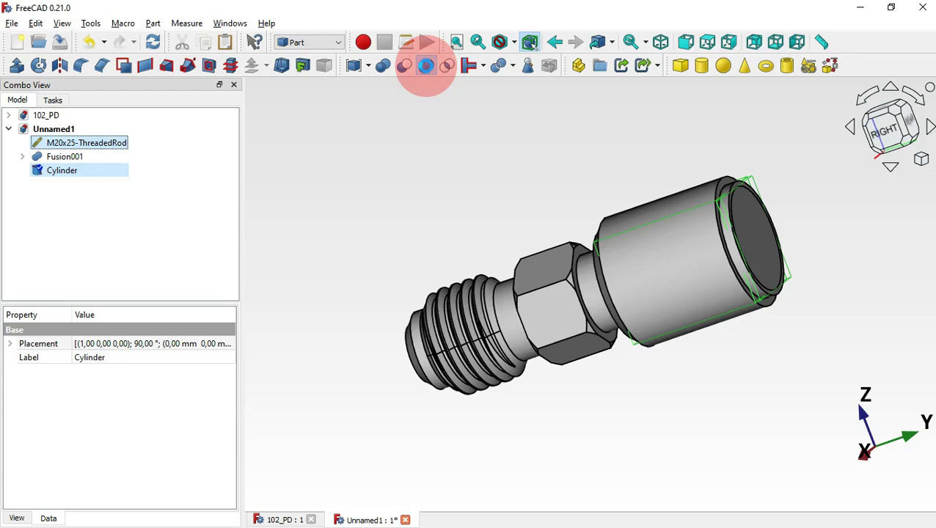
pyautogui.click(487, 151)
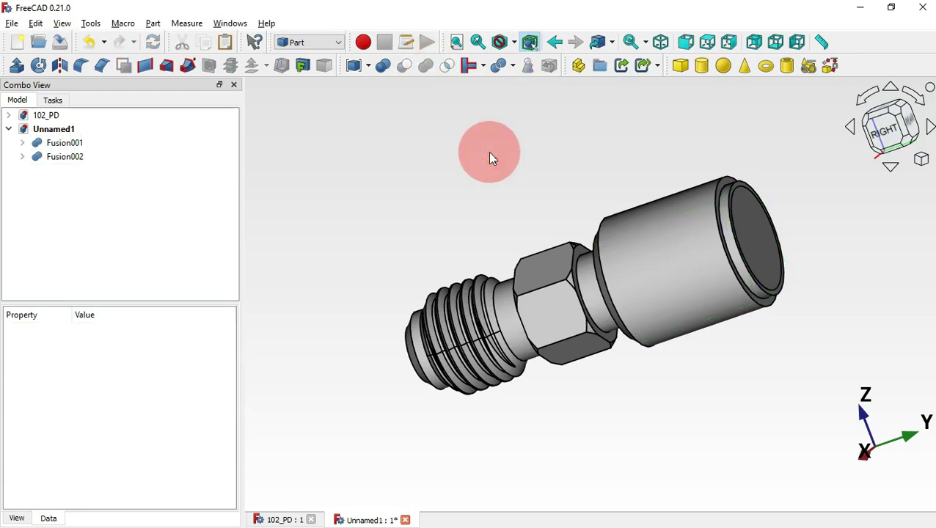
pyautogui.hotkey('alt', 'Tab')
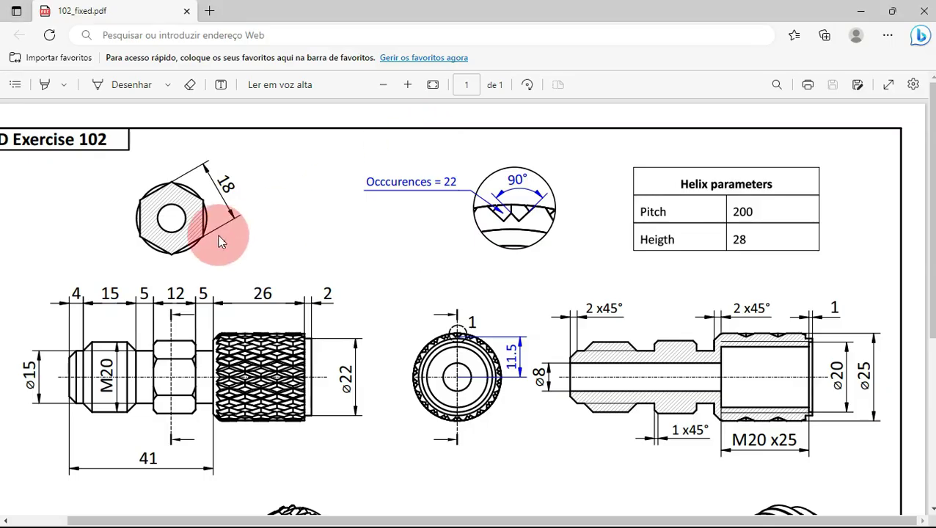
pyautogui.hotkey('alt', 'Tab')
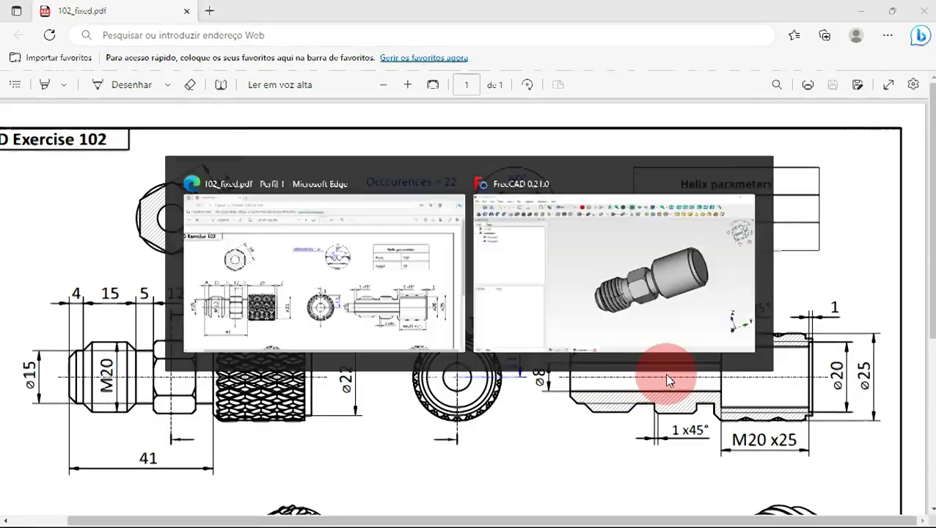
# Step: Add a new Part cylinder with radius 4 mm and height 100 mm
pyautogui.click(702, 67)
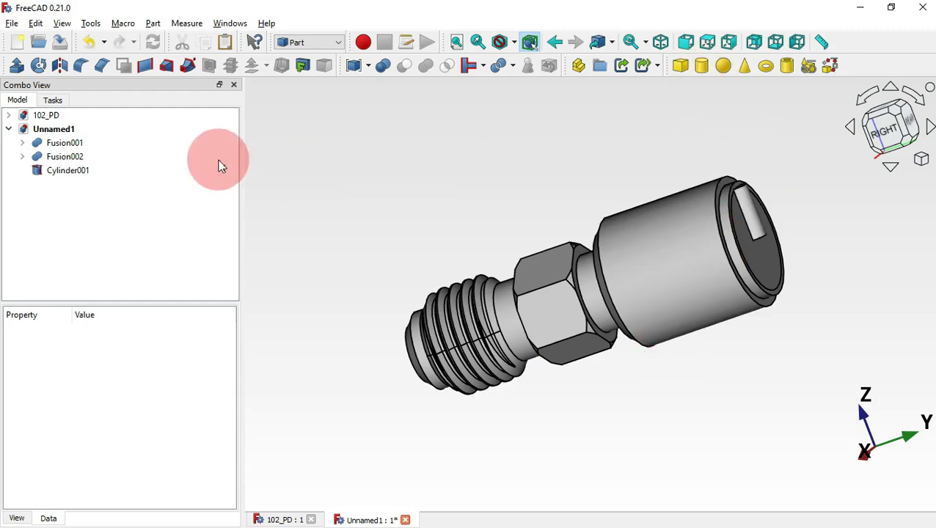
pyautogui.click(70, 171)
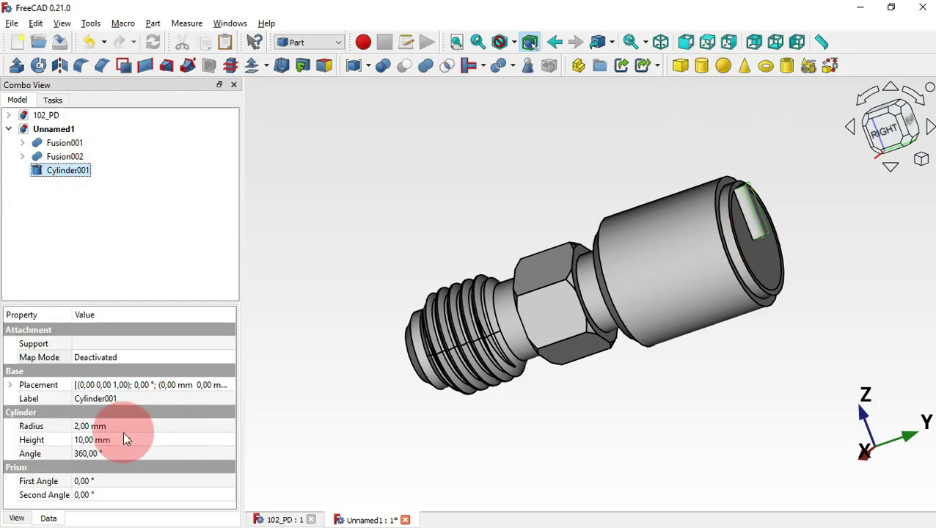
pyautogui.click(166, 426)
pyautogui.hotkey('alt', 'Tab')
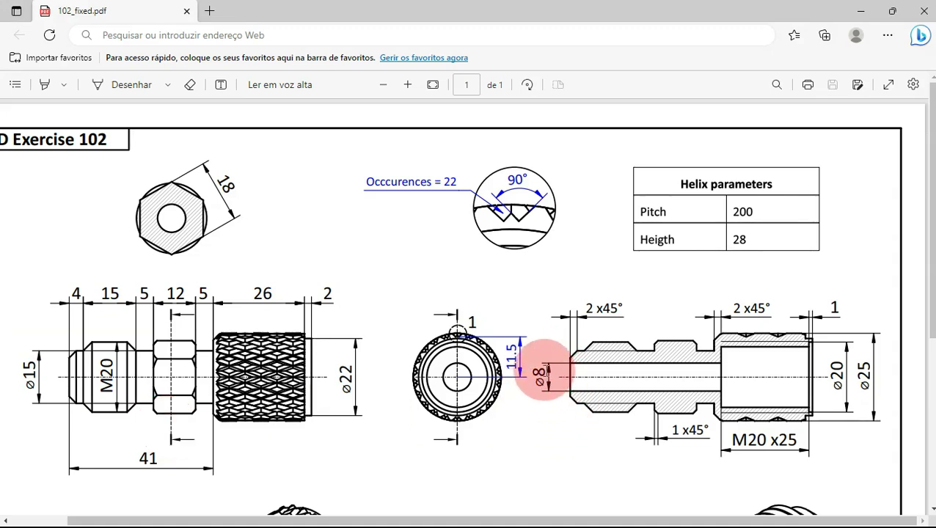
pyautogui.hotkey('alt', 'Tab')
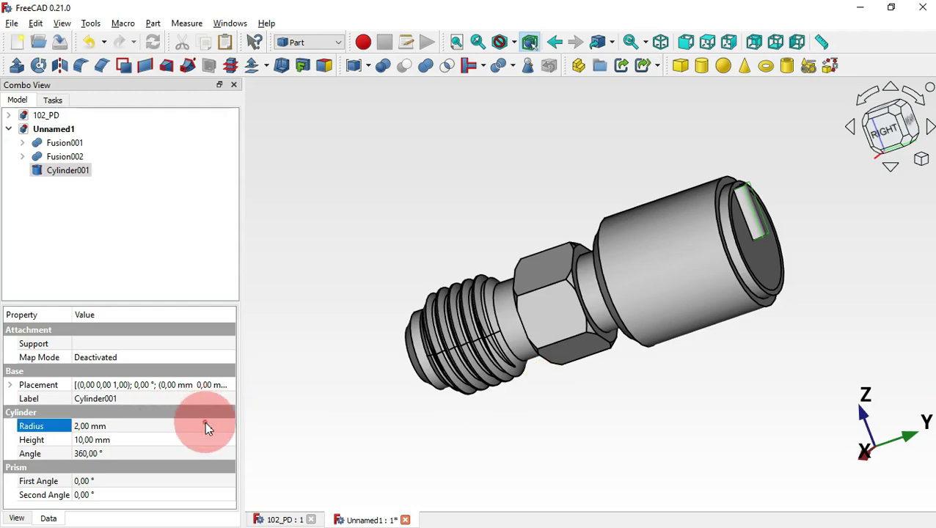
pyautogui.click(204, 420)
pyautogui.write('4')
pyautogui.press('Return')
pyautogui.click(213, 442)
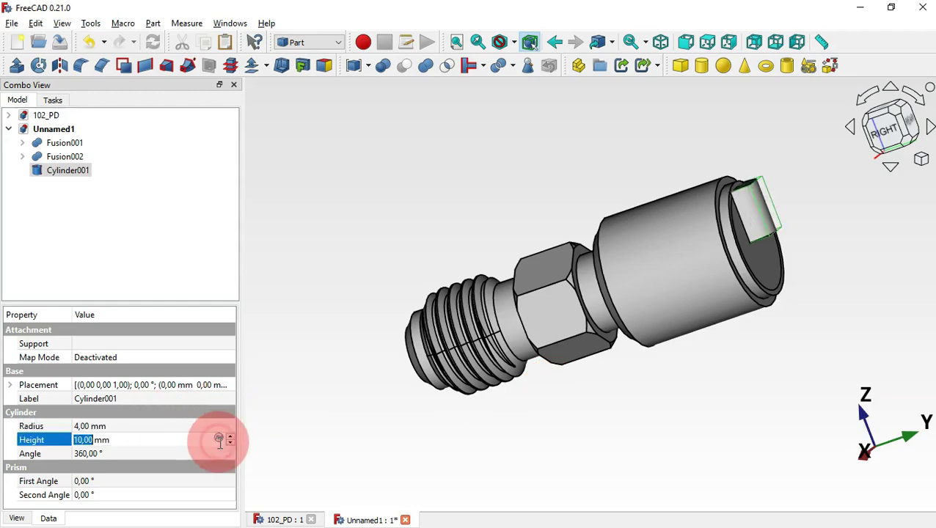
pyautogui.hotkey('alt', 'Tab')
pyautogui.hotkey('alt', 'Tab')
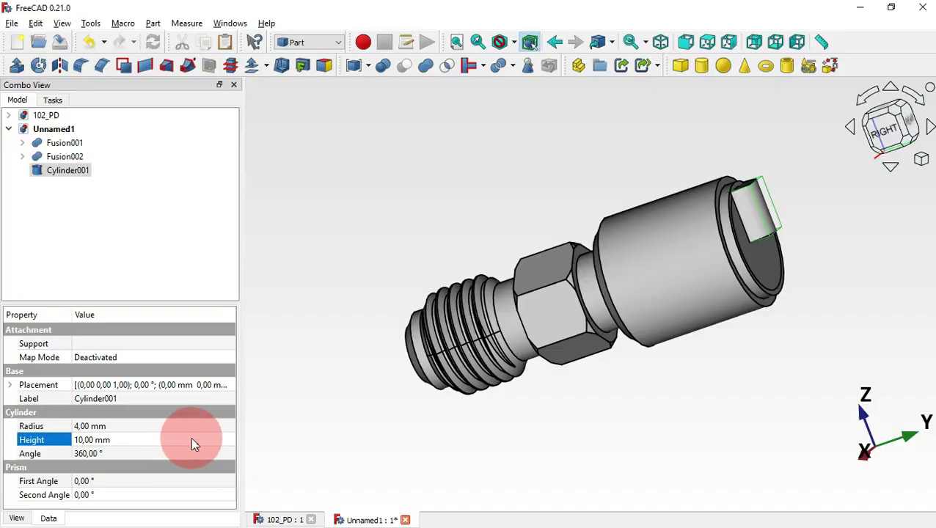
pyautogui.click(191, 438)
pyautogui.write('100')
pyautogui.press('Return')
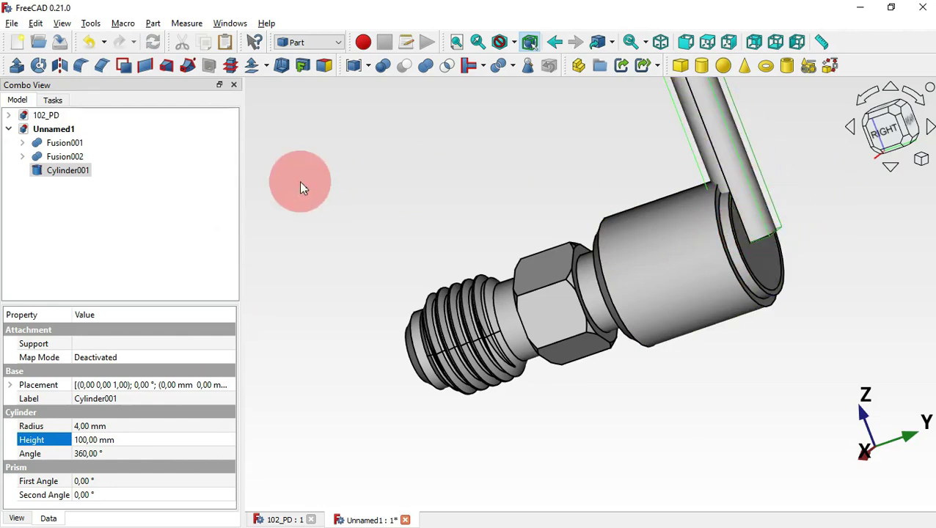
# Step: Attach Cylinder001 to Fusion002's Face2 in XY on plane mode, flipped through the fitting
pyautogui.doubleClick(232, 361)
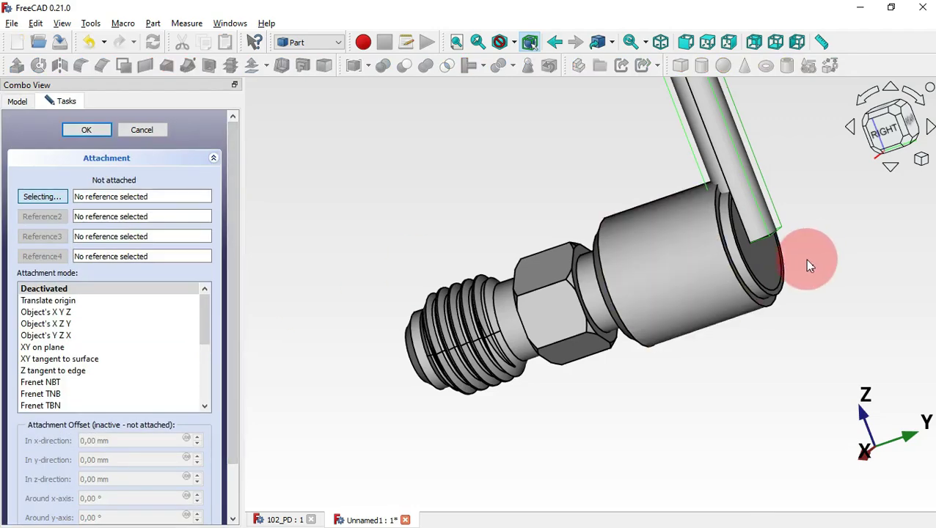
pyautogui.click(775, 268)
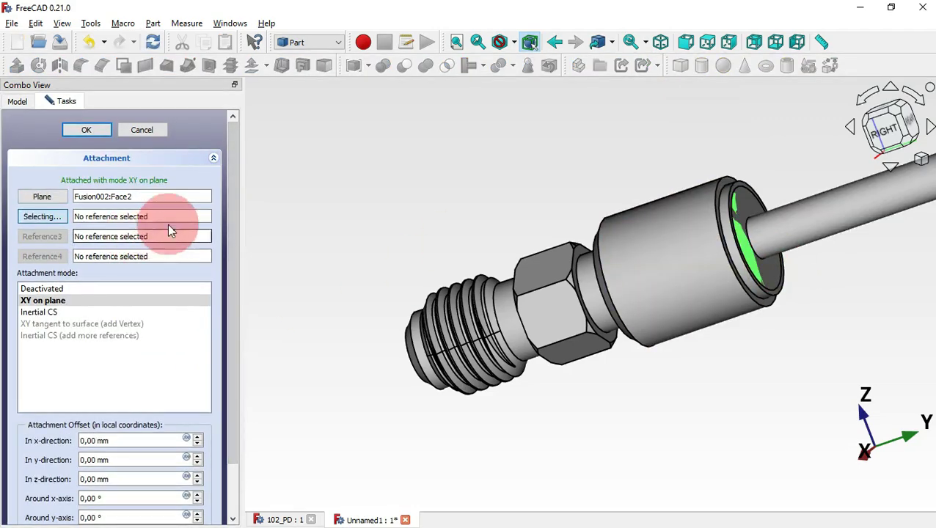
pyautogui.moveTo(236, 231); pyautogui.dragTo(234, 297)
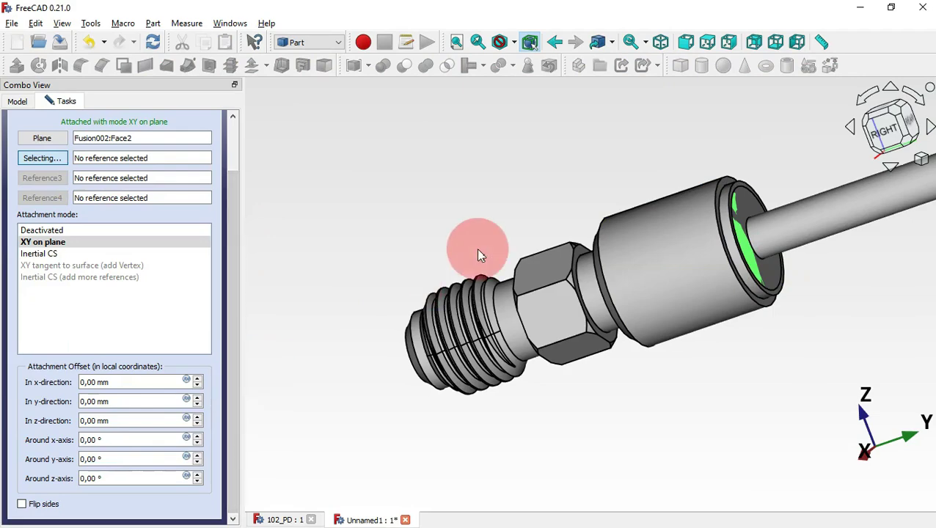
pyautogui.scroll(-4, 475, 249)
pyautogui.click(44, 504)
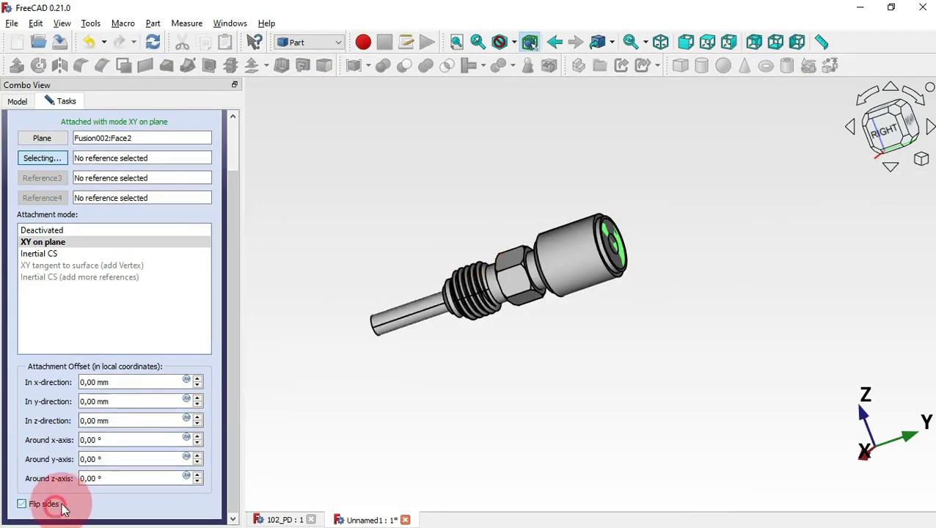
pyautogui.moveTo(230, 451); pyautogui.dragTo(230, 392)
pyautogui.click(96, 130)
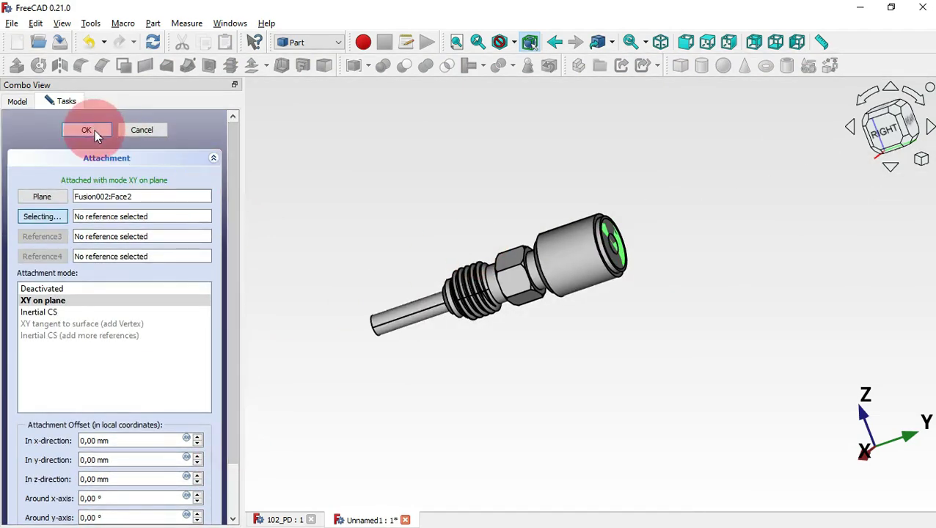
pyautogui.click(341, 155)
# Step: Hide the fitting body and fuse Cylinder001 with the thread tool into Fusion002
pyautogui.press('0')
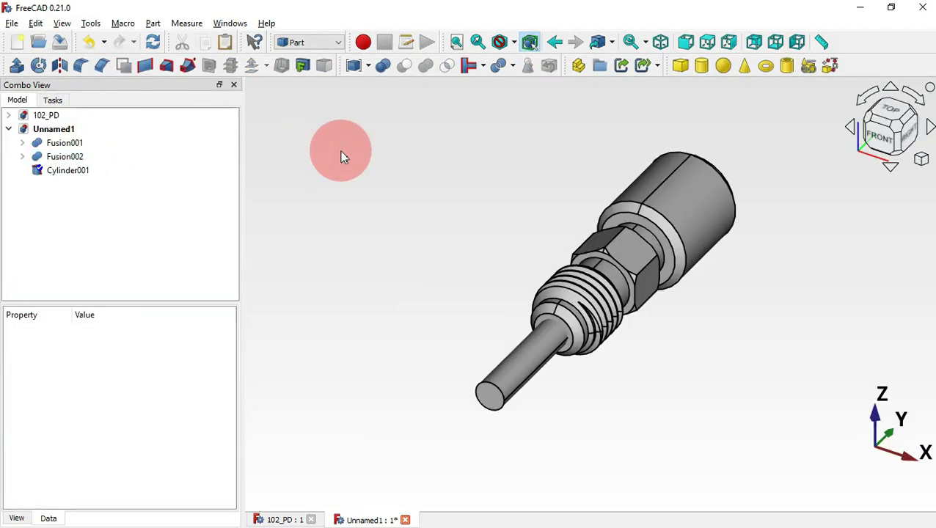
pyautogui.click(654, 212)
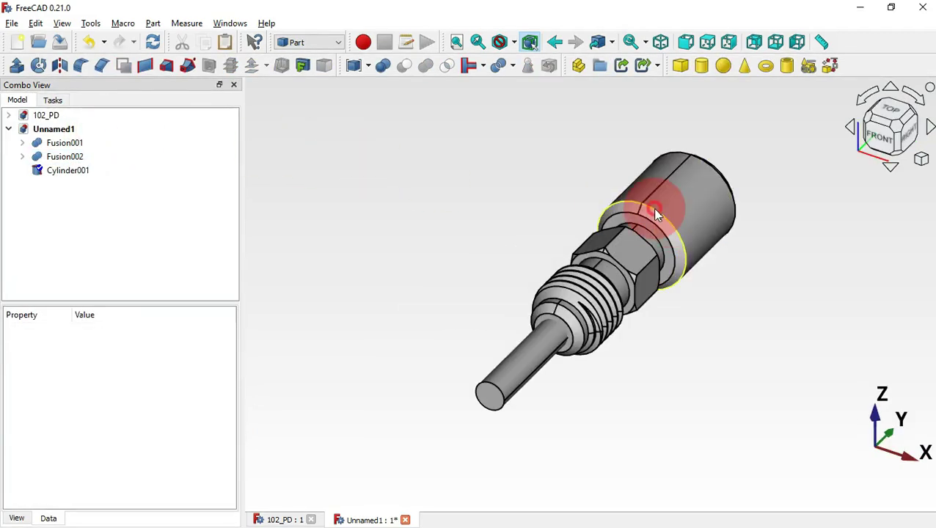
pyautogui.press('space')
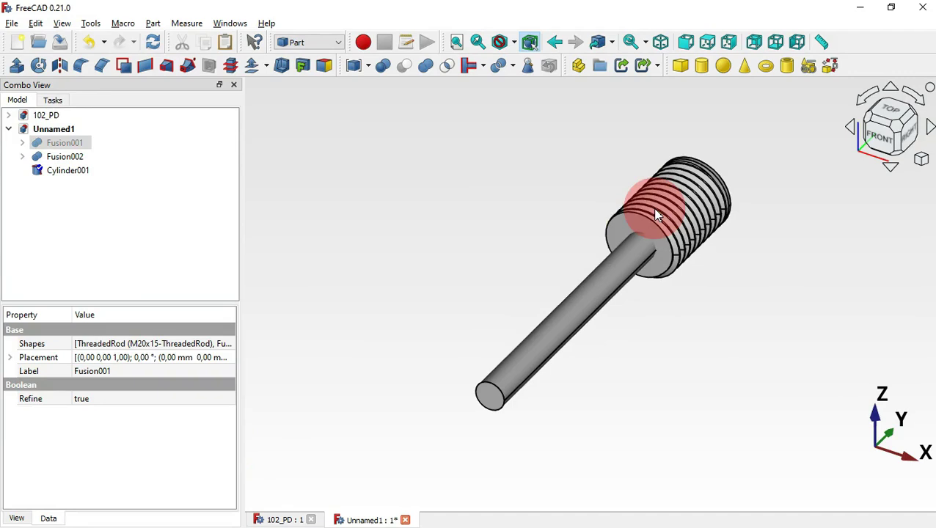
pyautogui.click(733, 277)
pyautogui.click(71, 170)
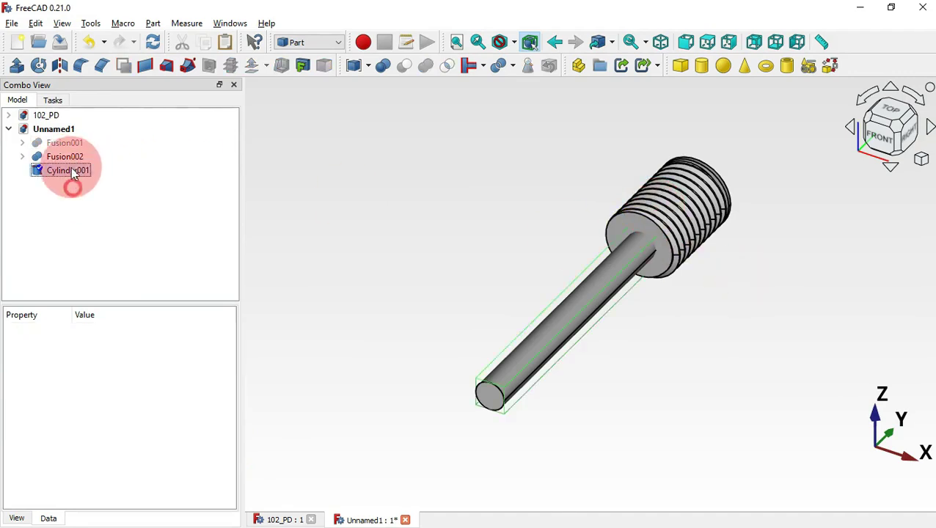
pyautogui.keyDown('ctrl'); pyautogui.click(72, 161); pyautogui.keyUp('ctrl')
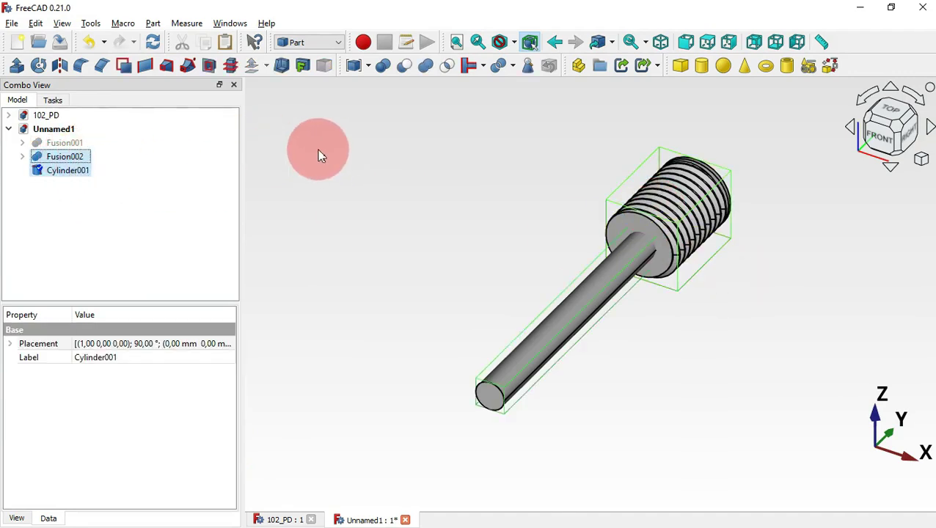
pyautogui.click(426, 68)
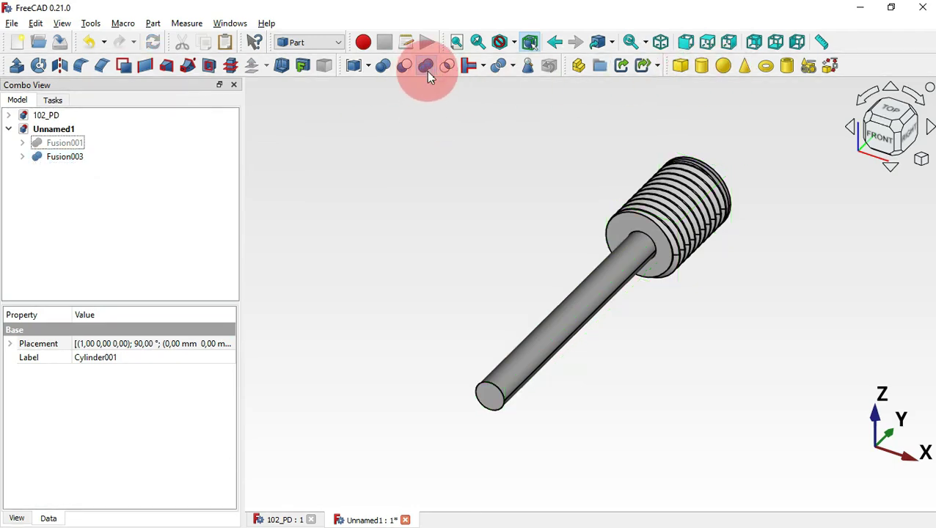
# Step: Show Fusion001 again and cut the fused bore tool from it, creating Cut001
pyautogui.click(58, 149)
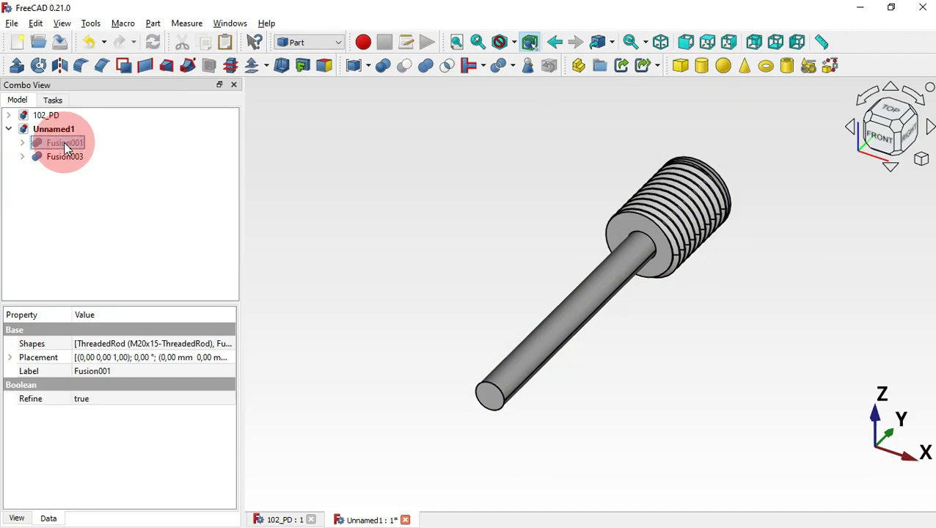
pyautogui.press('space')
pyautogui.click(296, 202)
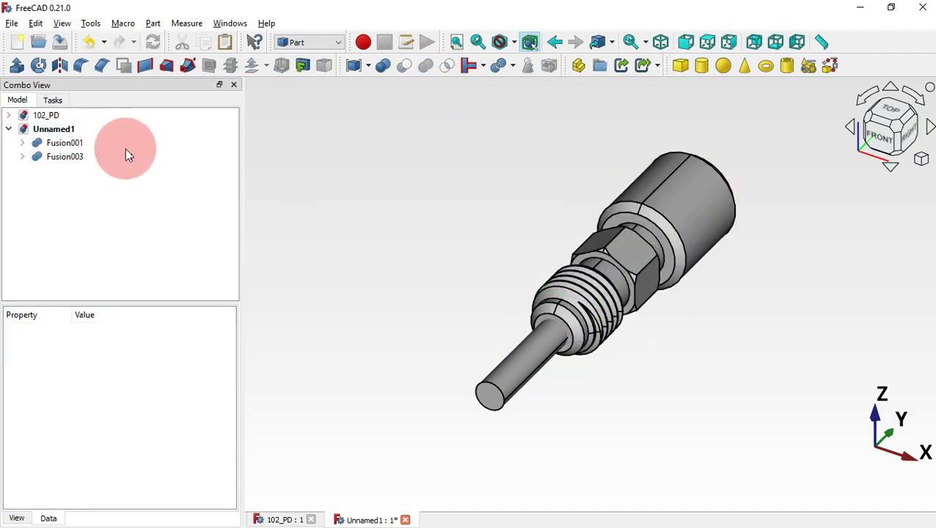
pyautogui.click(499, 395)
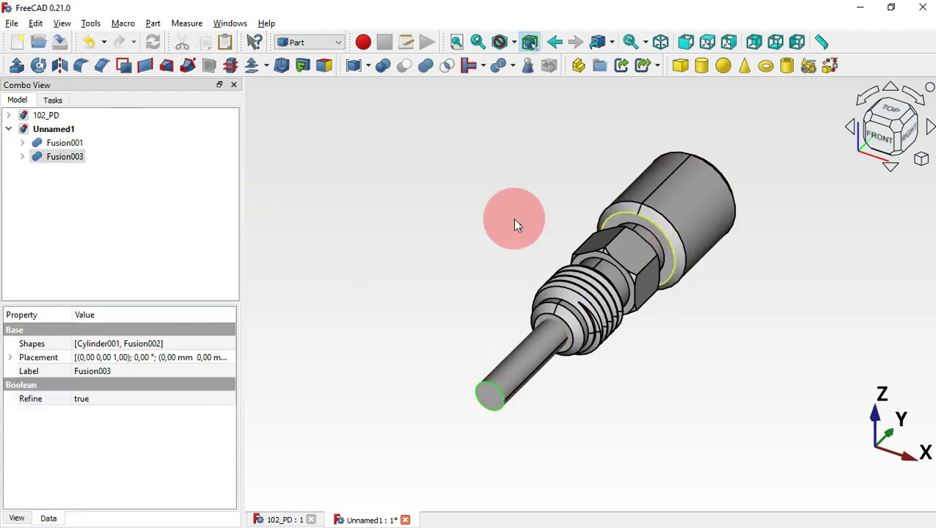
pyautogui.click(482, 212)
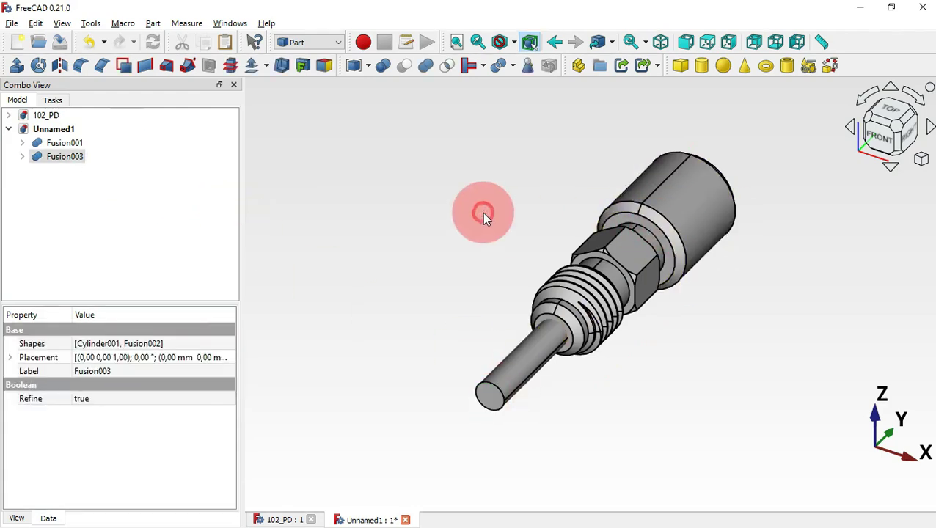
pyautogui.click(678, 230)
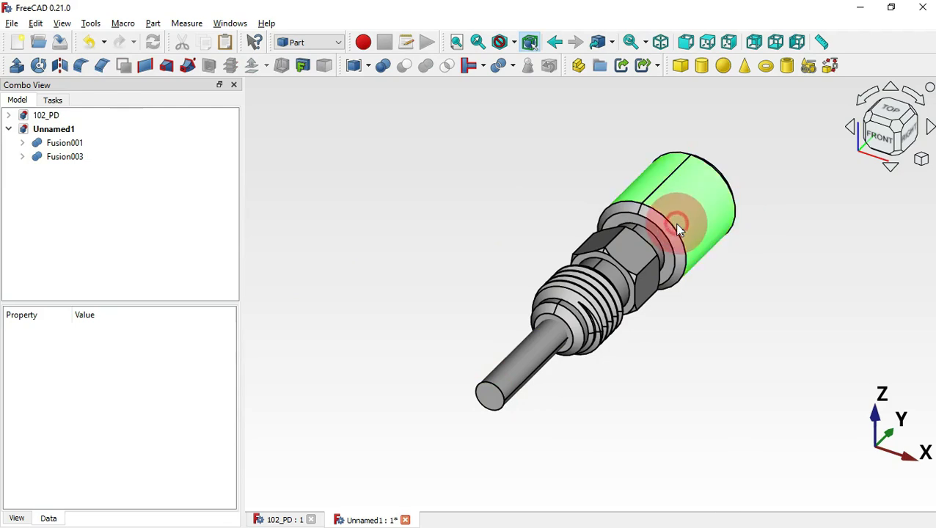
pyautogui.keyDown('ctrl'); pyautogui.click(509, 393); pyautogui.keyUp('ctrl')
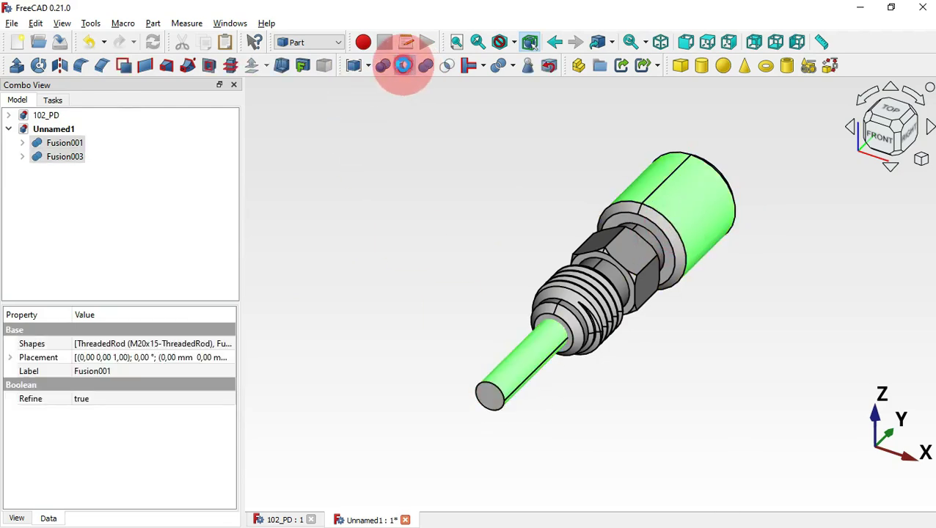
pyautogui.click(404, 65)
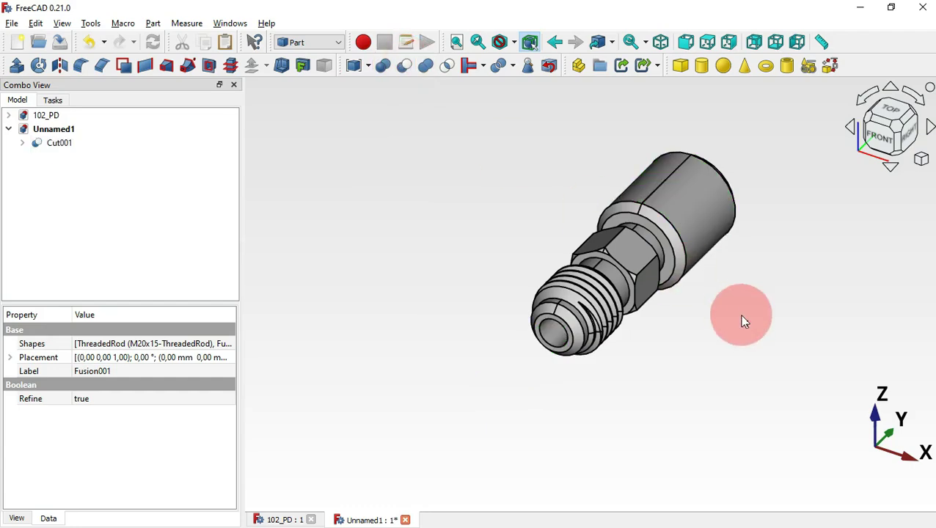
# Step: Orbit into the bore to inspect the internal threads, then return to isometric
pyautogui.moveTo(742, 322); pyautogui.dragTo(728, 257, button='middle')
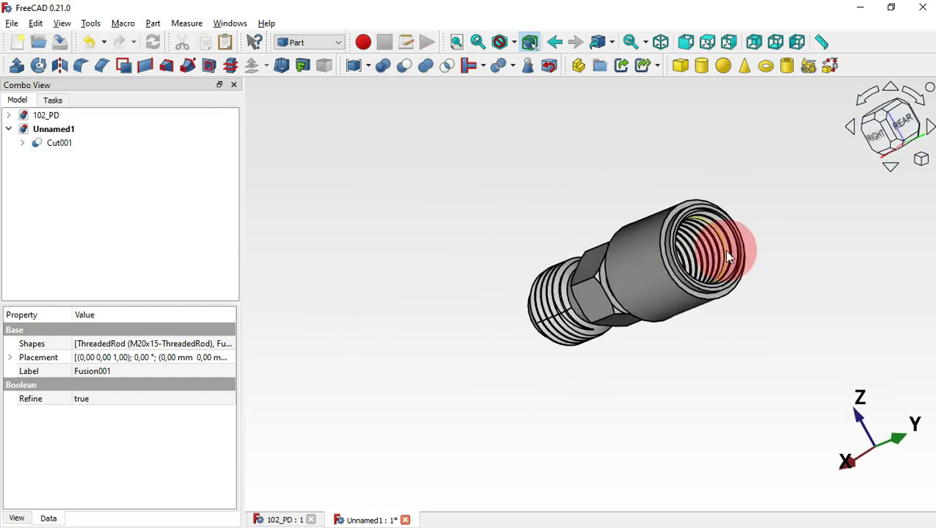
pyautogui.click(707, 244)
pyautogui.moveTo(362, 333); pyautogui.dragTo(433, 180, button='middle')
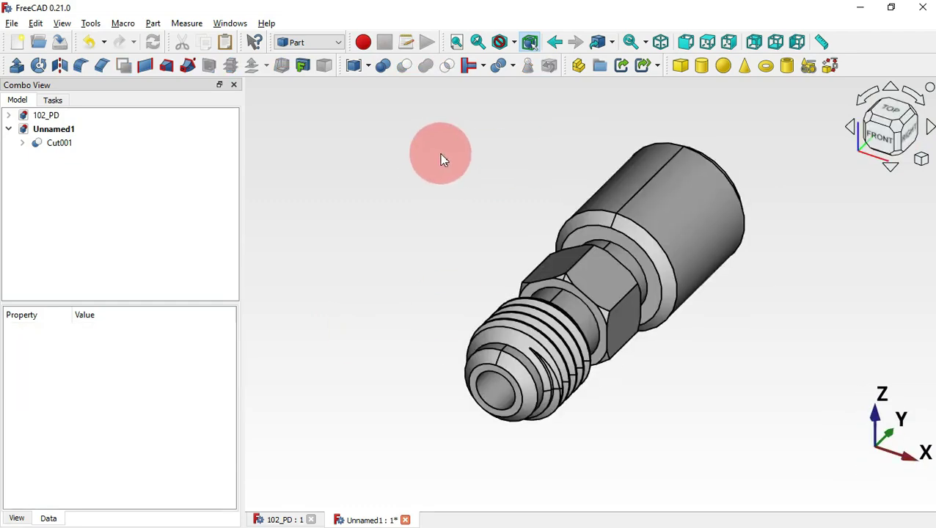
# Step: Check the knurl details on the drawing and switch to the Sketcher workbench
pyautogui.hotkey('alt', 'Tab')
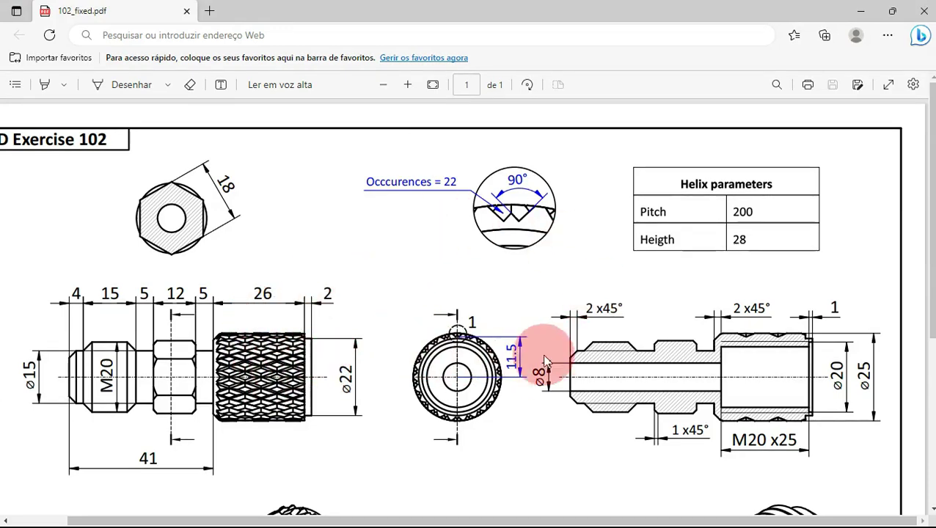
pyautogui.hotkey('alt', 'Tab')
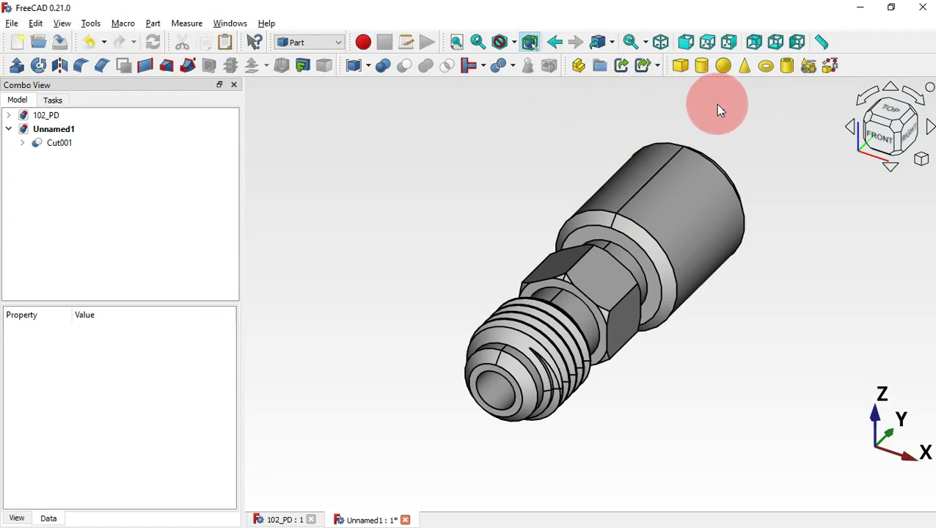
pyautogui.click(309, 45)
pyautogui.click(306, 74)
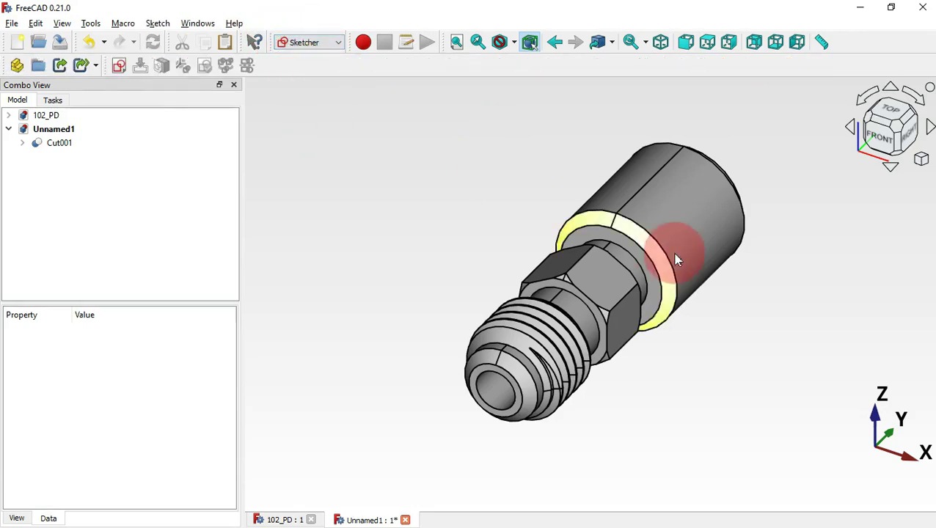
# Step: Start a sketch on the ring face and draw a closed triangular polyline atop the outer circle
pyautogui.click(637, 252)
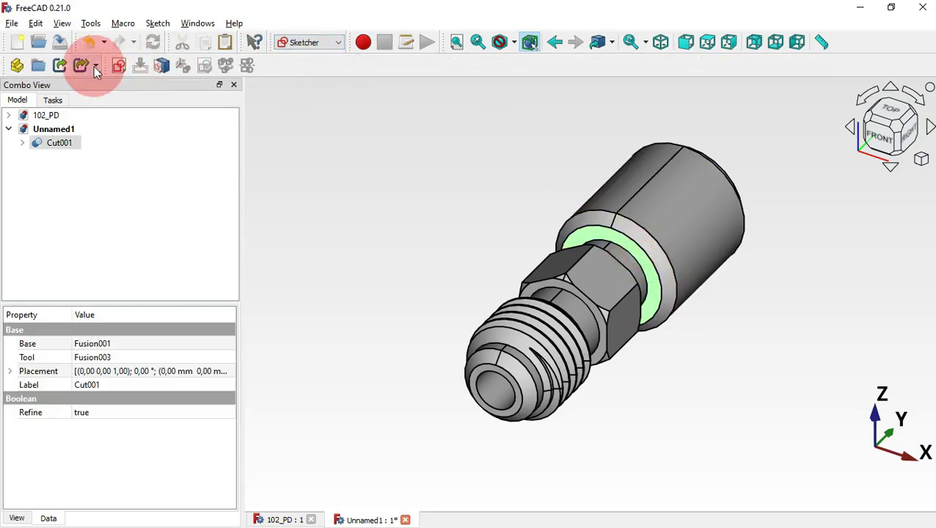
pyautogui.click(119, 67)
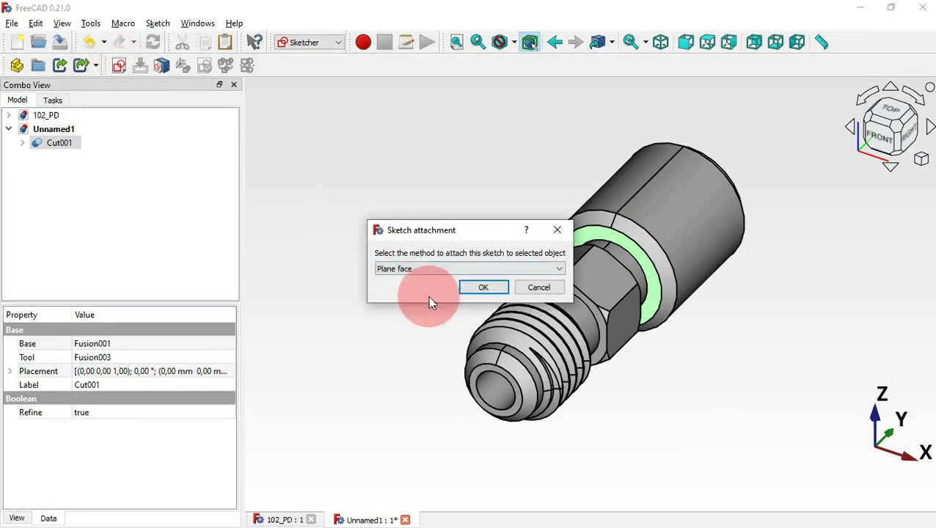
pyautogui.click(478, 288)
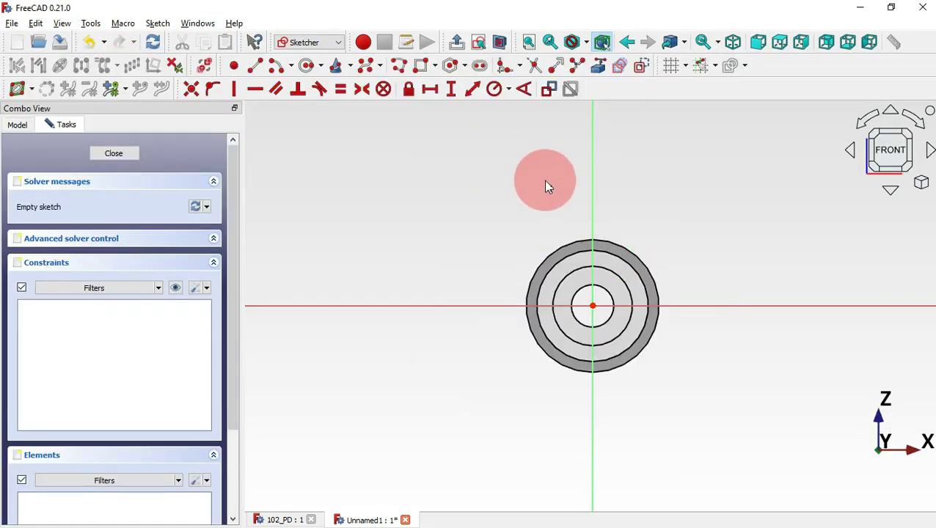
pyautogui.click(400, 67)
pyautogui.scroll(3, 592, 257)
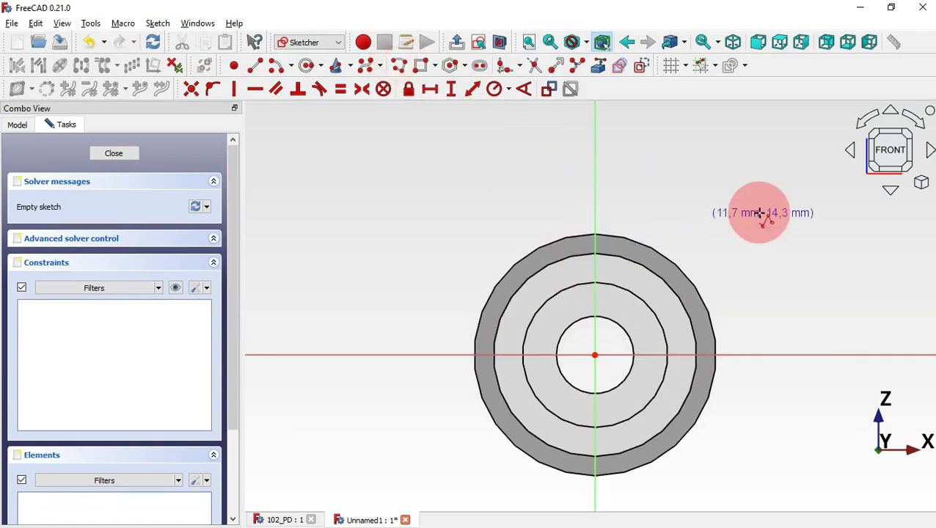
pyautogui.click(596, 238)
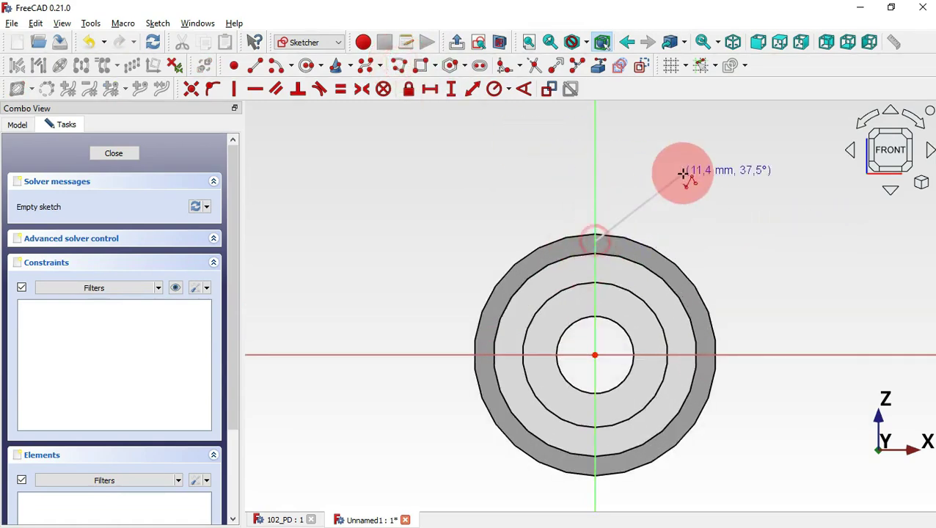
pyautogui.click(668, 171)
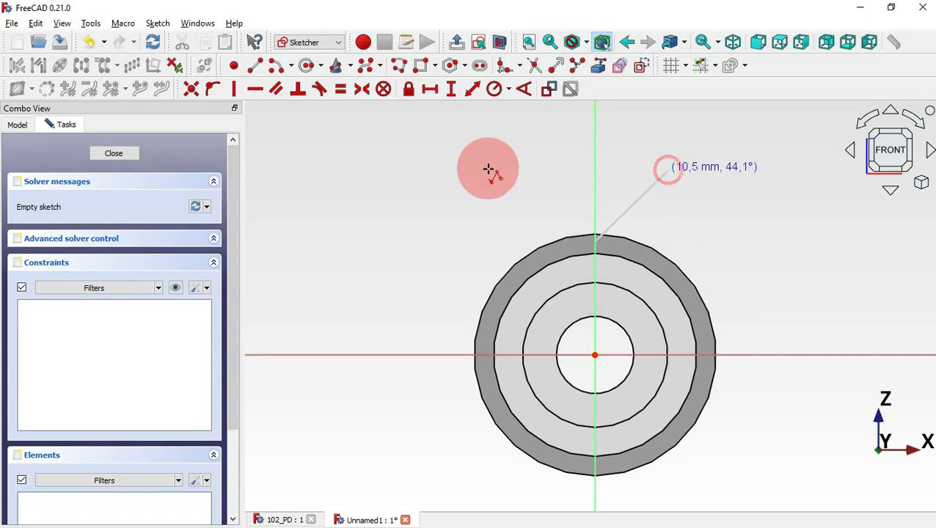
pyautogui.click(529, 169)
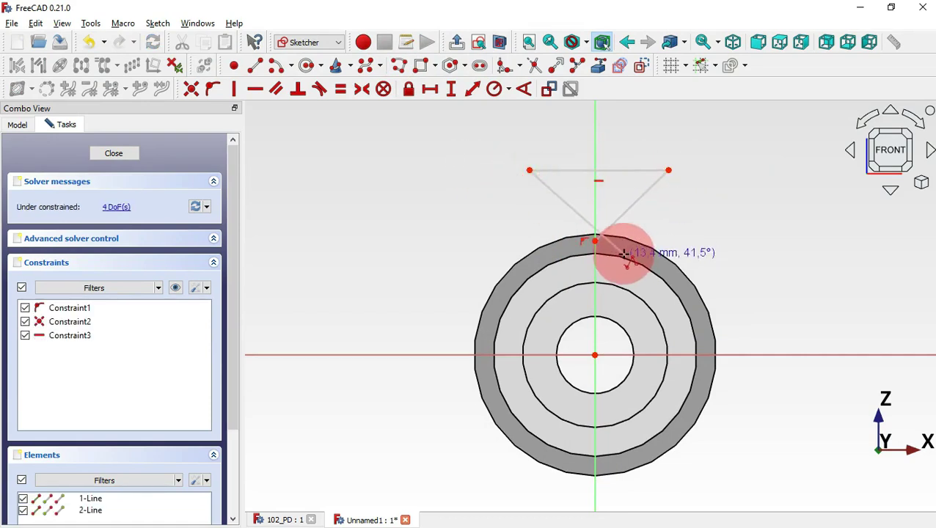
pyautogui.click(595, 239)
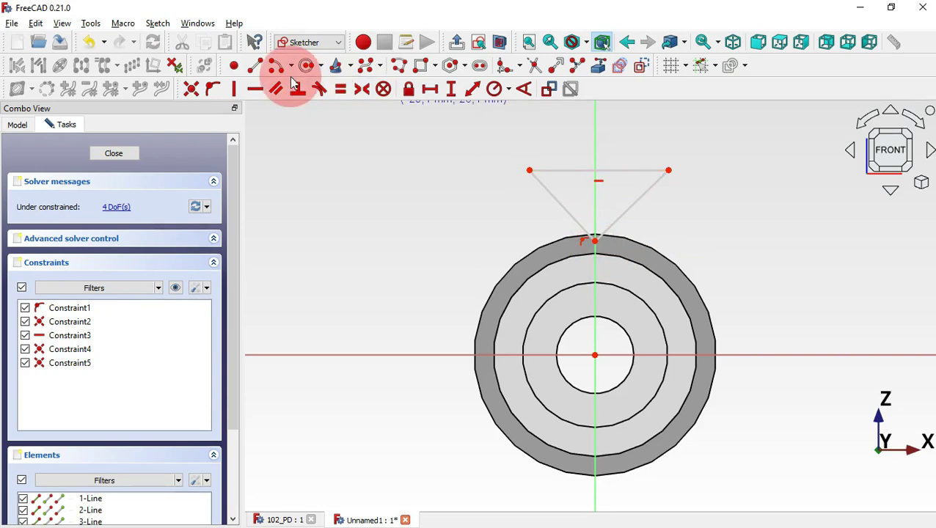
# Step: Make the triangle's slanted sides equal and perpendicular to match the 90° knurl angle
pyautogui.click(340, 88)
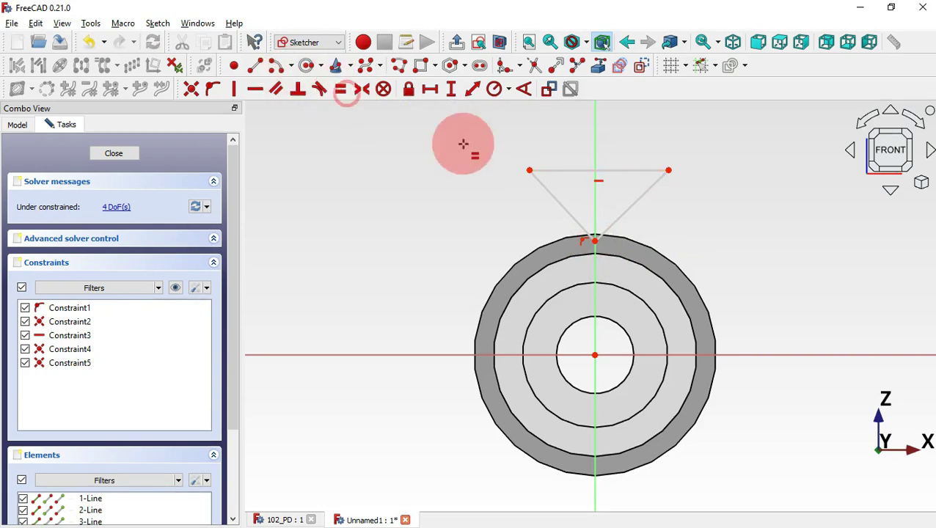
pyautogui.click(629, 209)
pyautogui.click(567, 209)
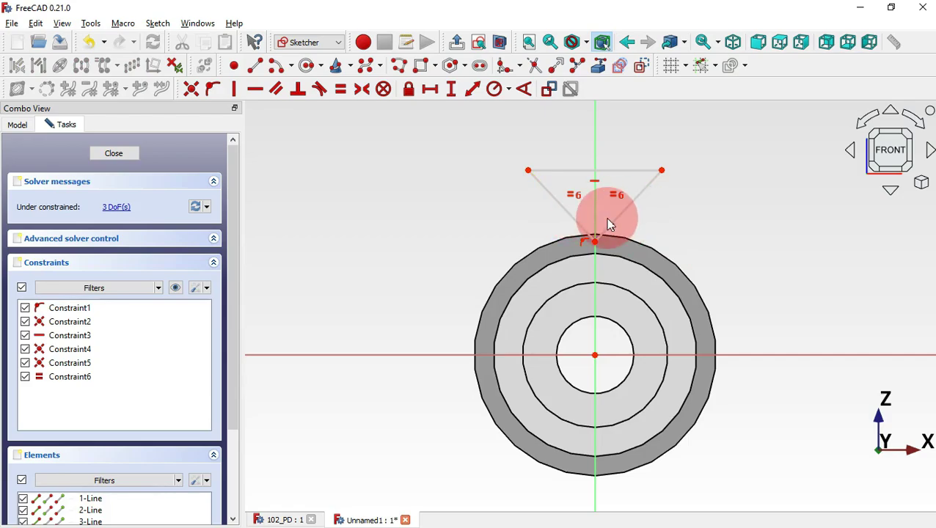
pyautogui.hotkey('alt', 'Tab')
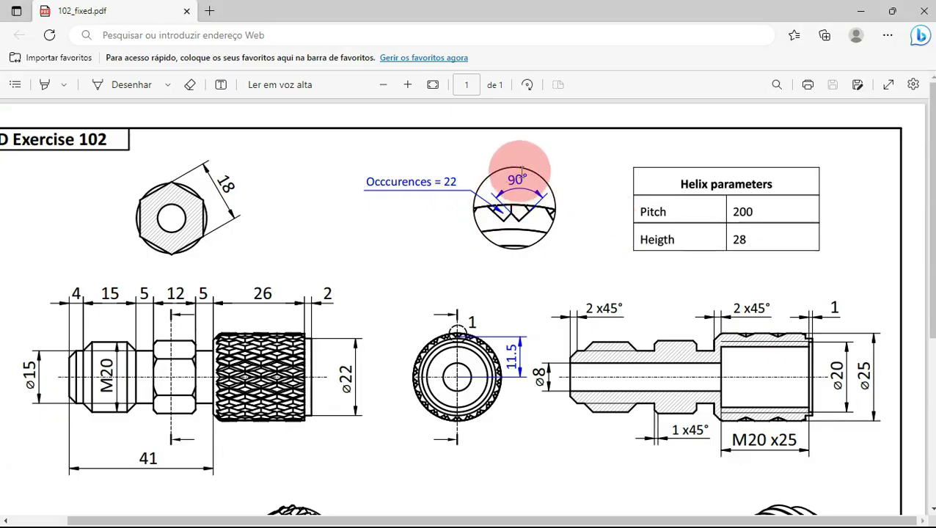
pyautogui.hotkey('alt', 'Tab')
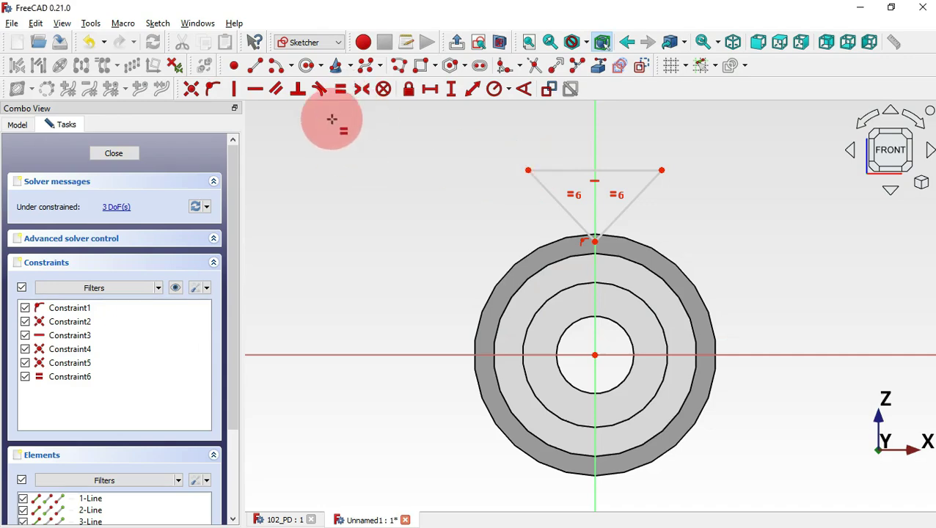
pyautogui.click(298, 89)
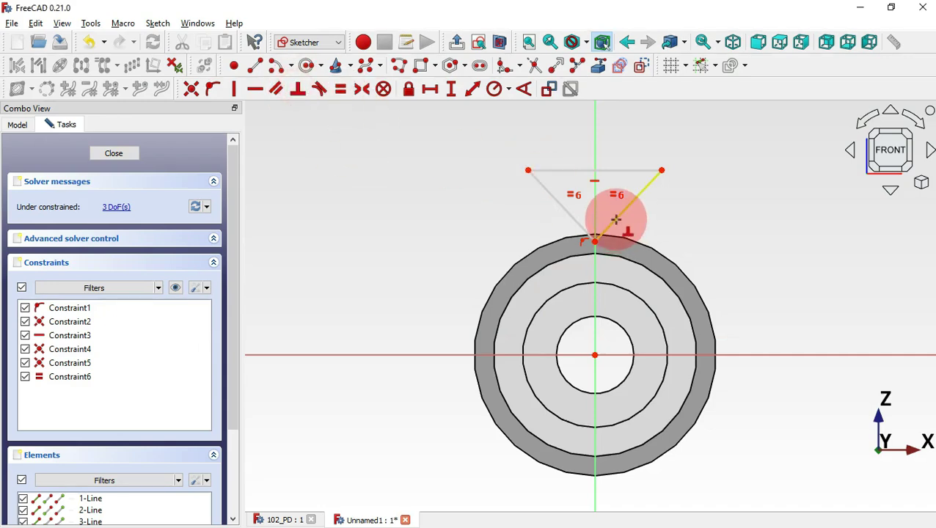
pyautogui.click(616, 219)
pyautogui.click(574, 219)
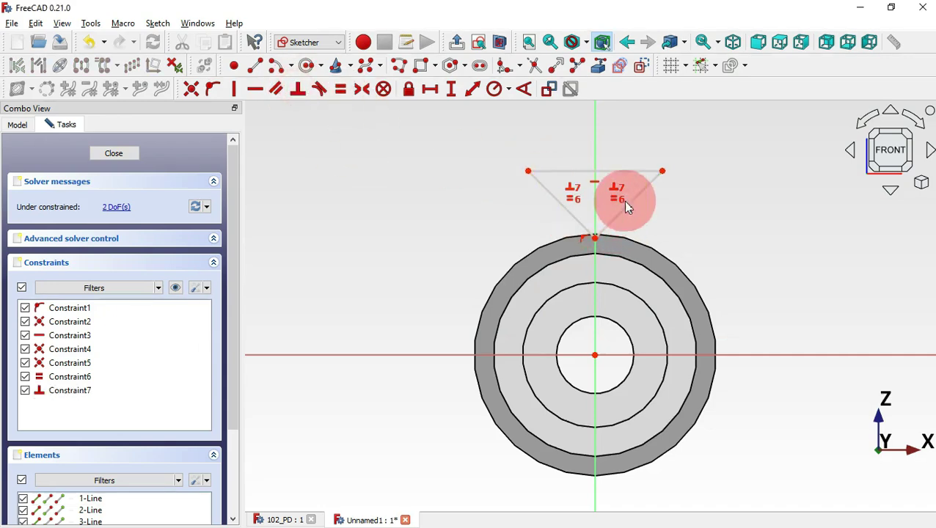
# Step: Dimension the tip 11.5 mm from the centre and the top edge 2.5 mm, then close the sketch
pyautogui.hotkey('alt', 'Tab')
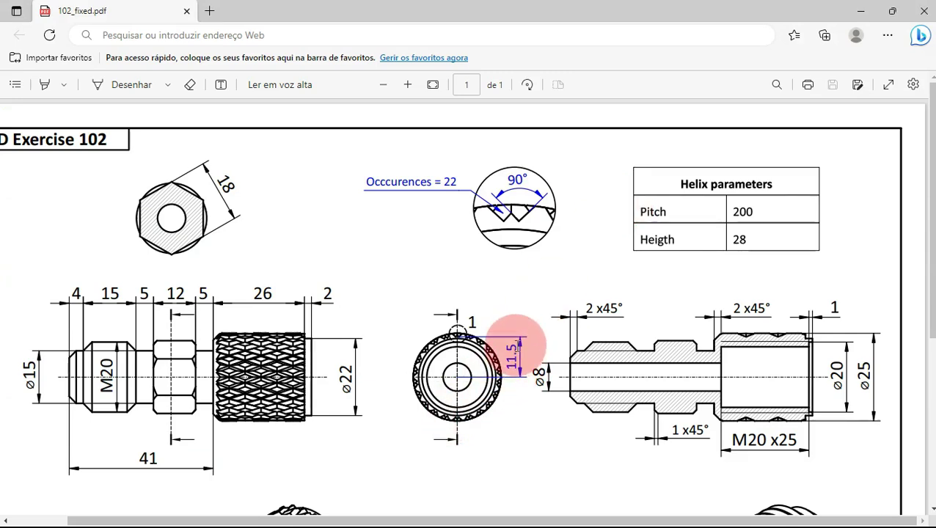
pyautogui.hotkey('alt', 'Tab')
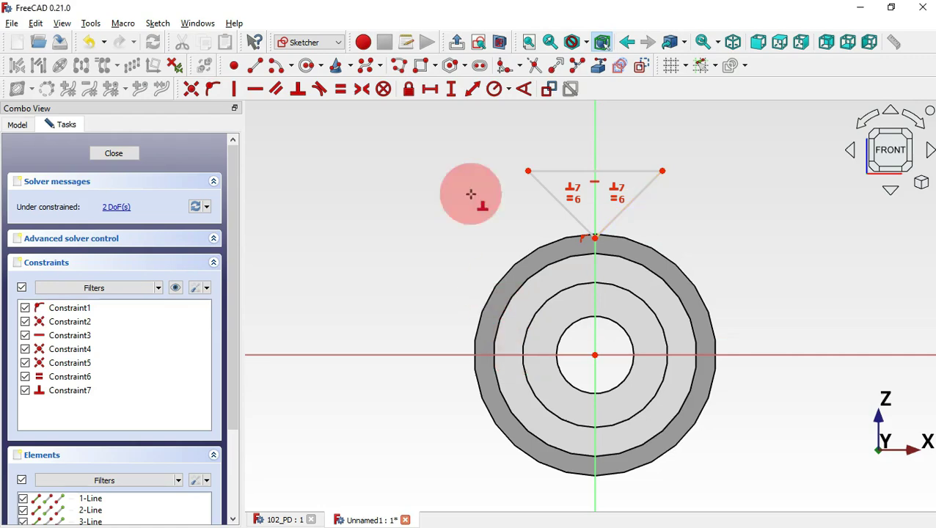
pyautogui.click(472, 90)
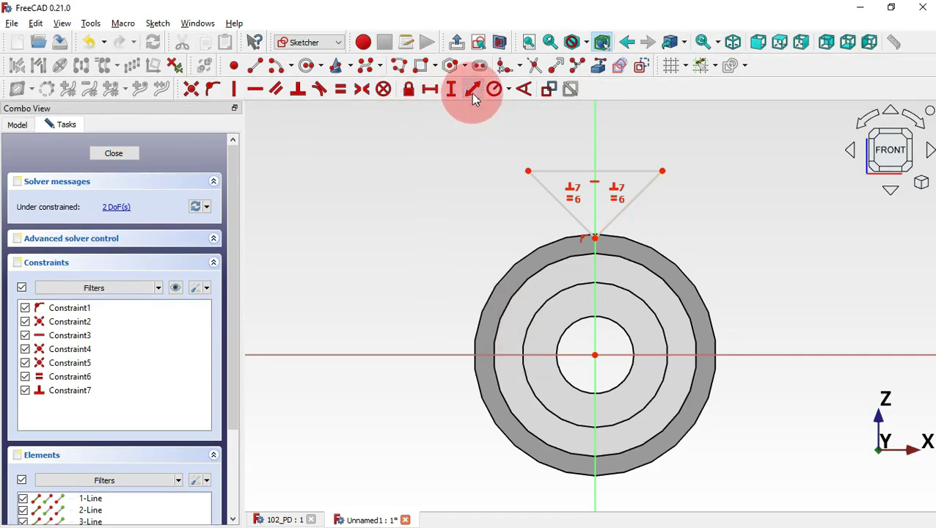
pyautogui.click(594, 237)
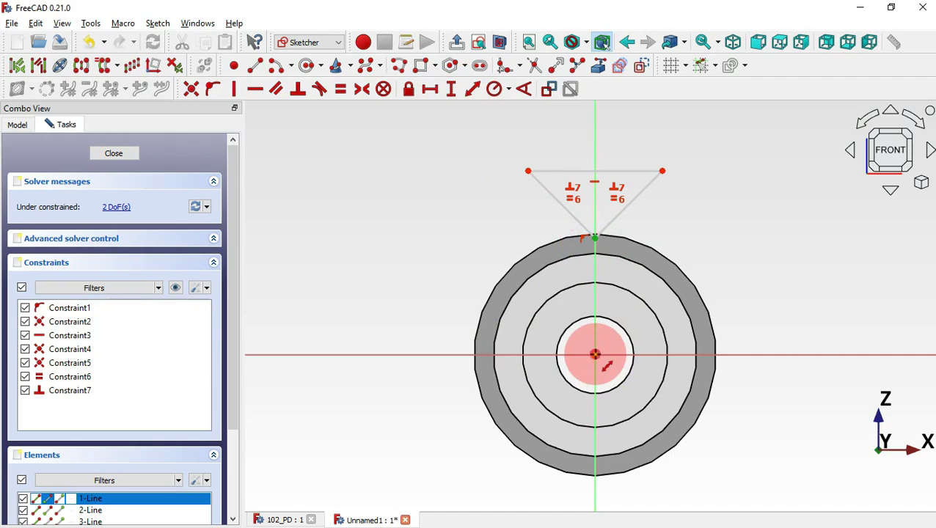
pyautogui.click(595, 354)
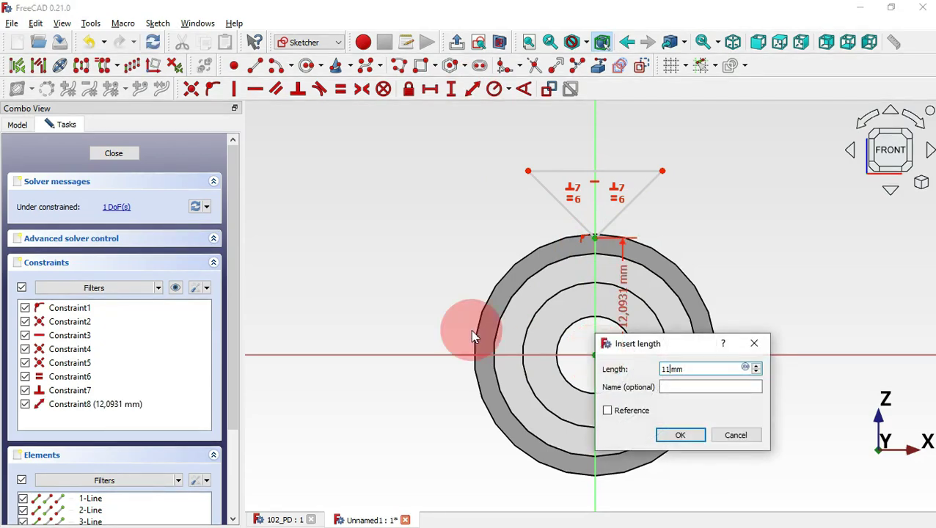
pyautogui.write('11.5')
pyautogui.press('Return')
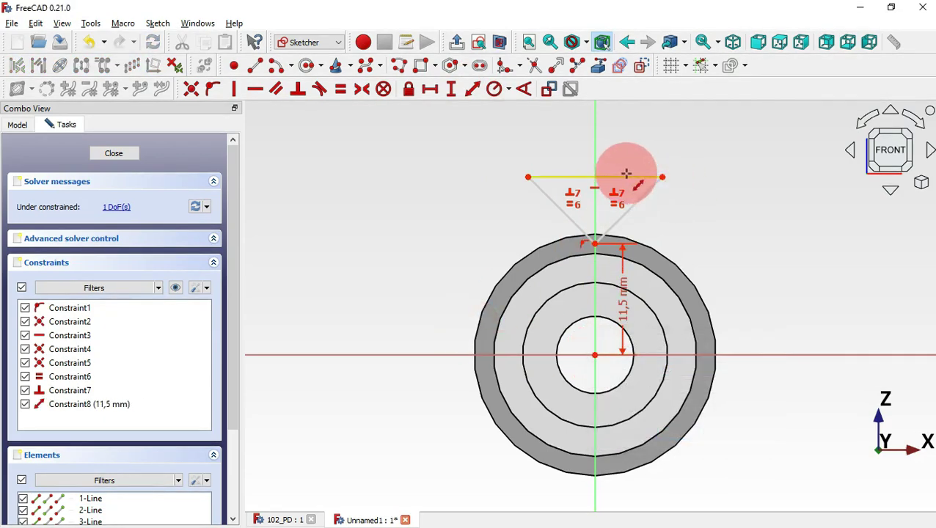
pyautogui.click(624, 174)
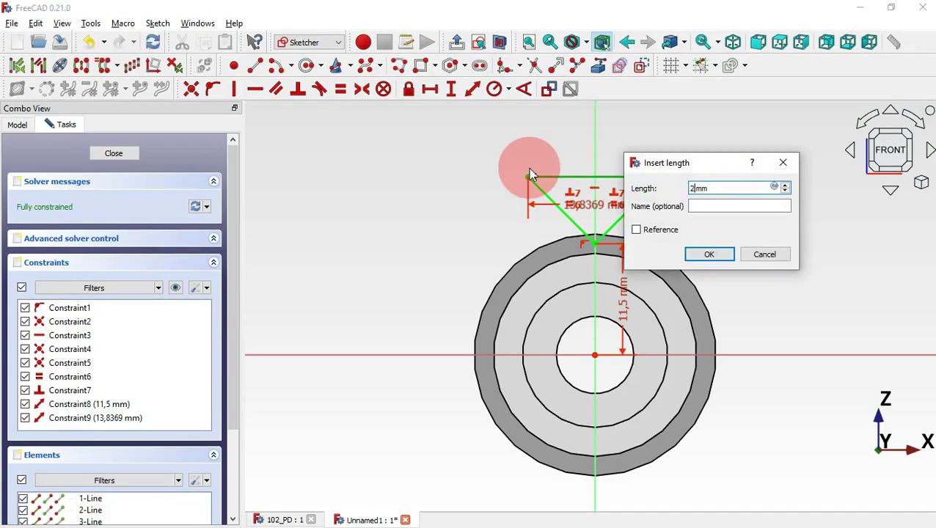
pyautogui.write('2.5')
pyautogui.press('Return')
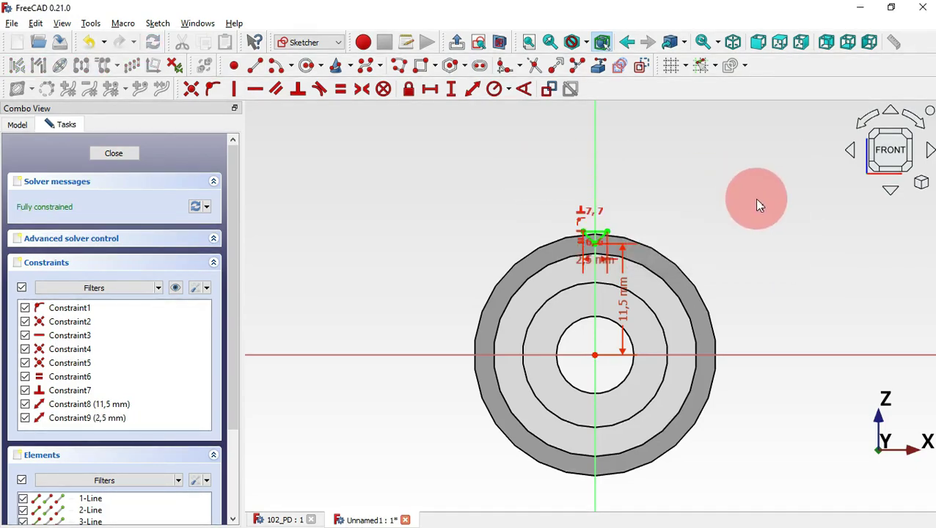
pyautogui.press('Escape')
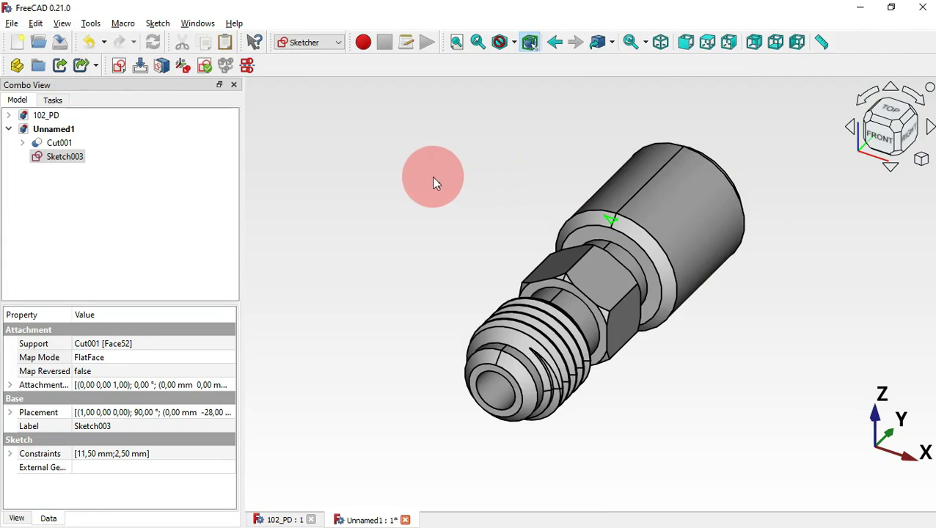
# Step: Switch to the Part workbench and choose Helix in the Primitives panel
pyautogui.click(304, 44)
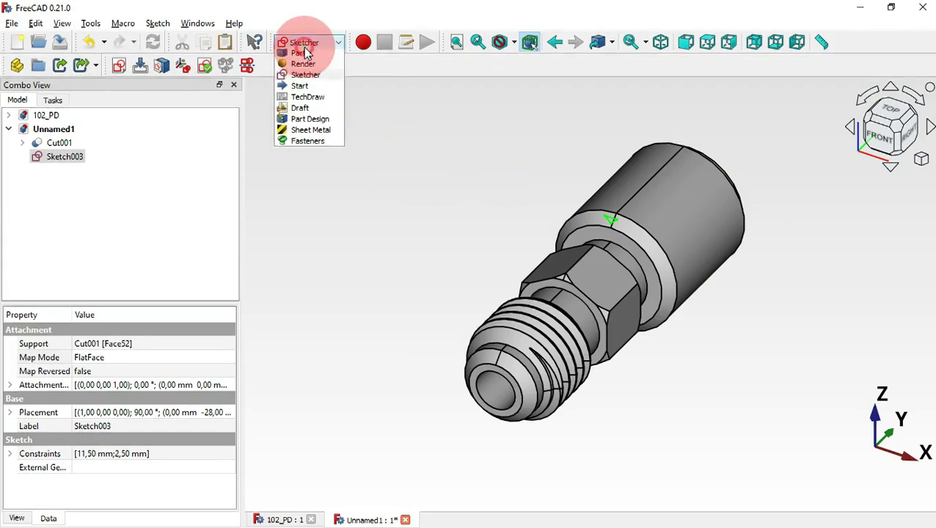
pyautogui.click(301, 58)
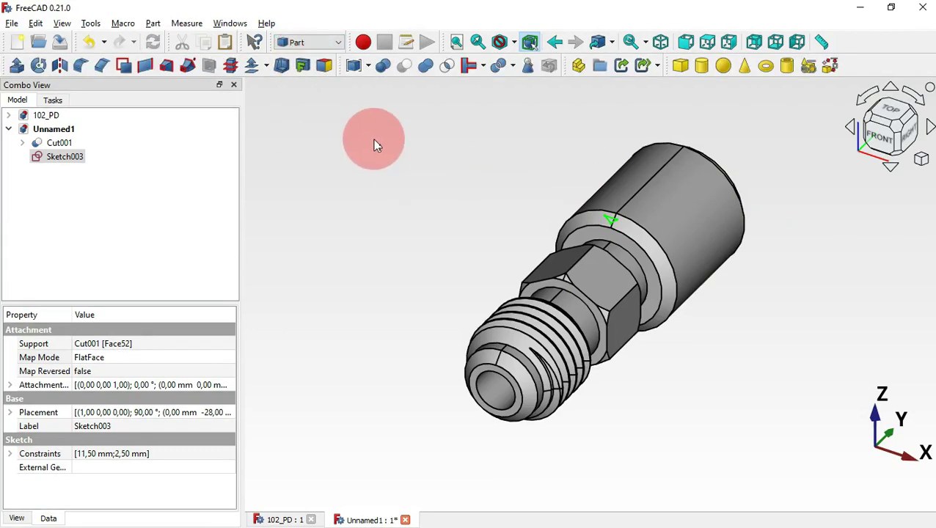
pyautogui.click(809, 66)
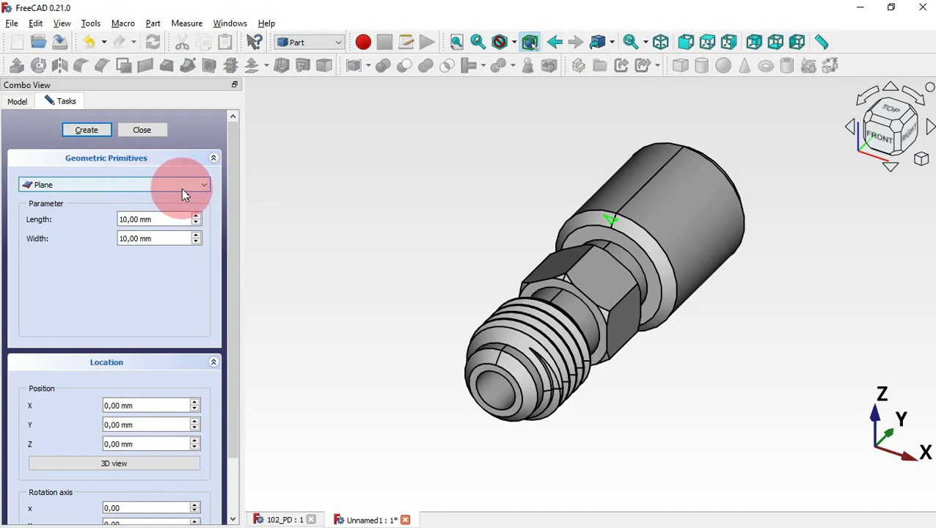
pyautogui.click(183, 193)
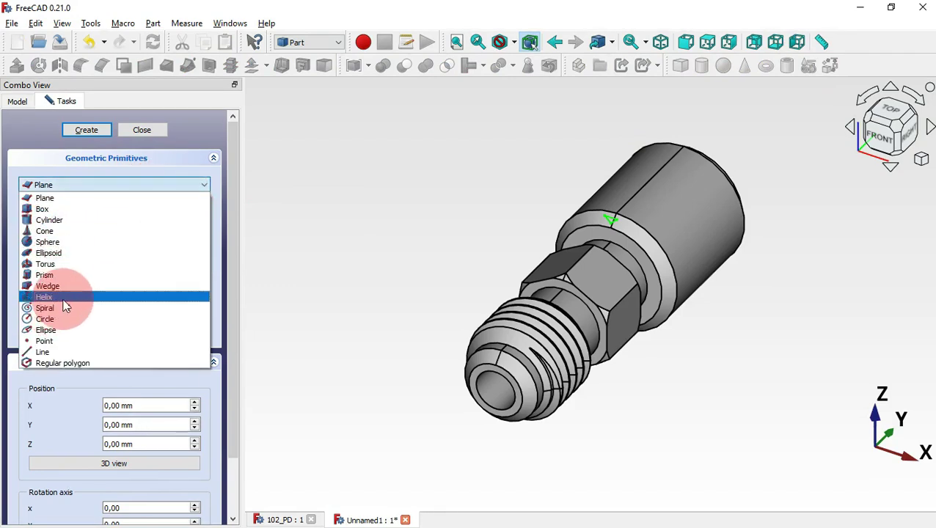
pyautogui.click(64, 297)
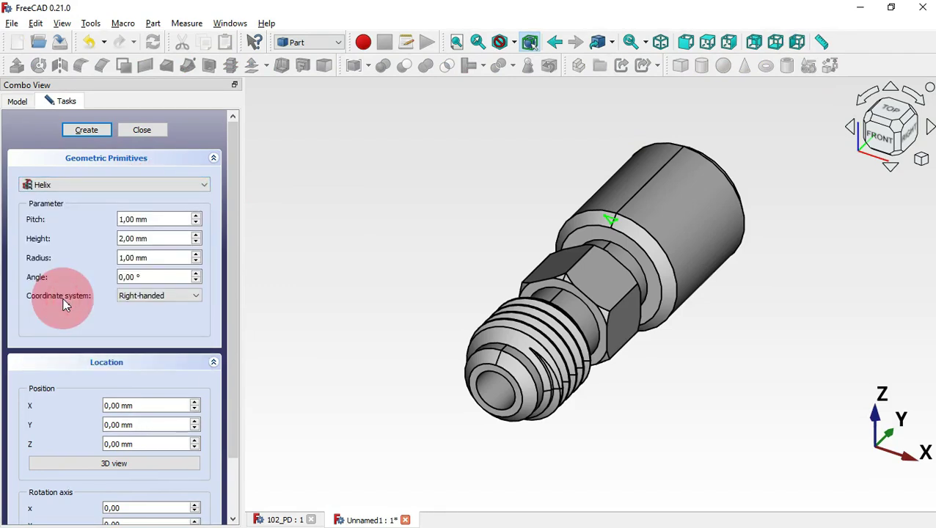
# Step: Set the helix pitch to 200 mm and height to 28 mm
pyautogui.click(169, 220)
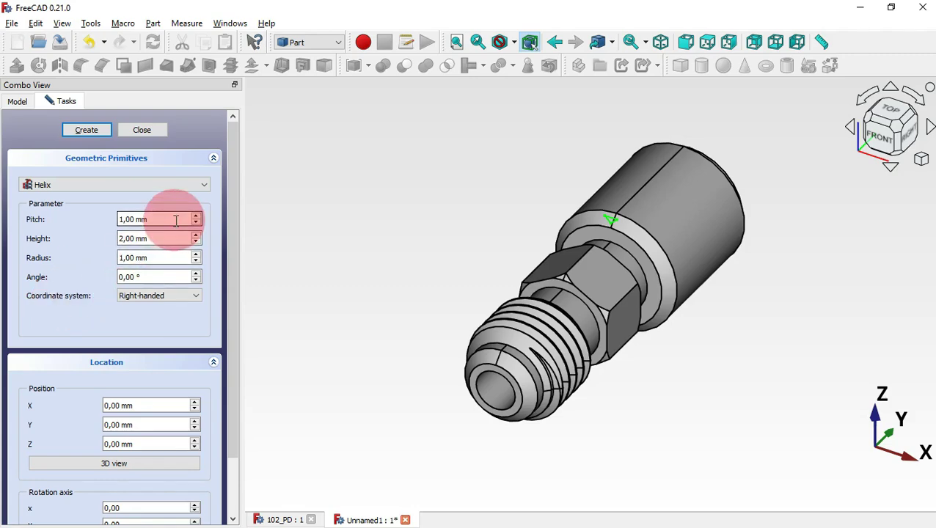
pyautogui.moveTo(176, 221); pyautogui.dragTo(46, 219)
pyautogui.hotkey('alt', 'Tab')
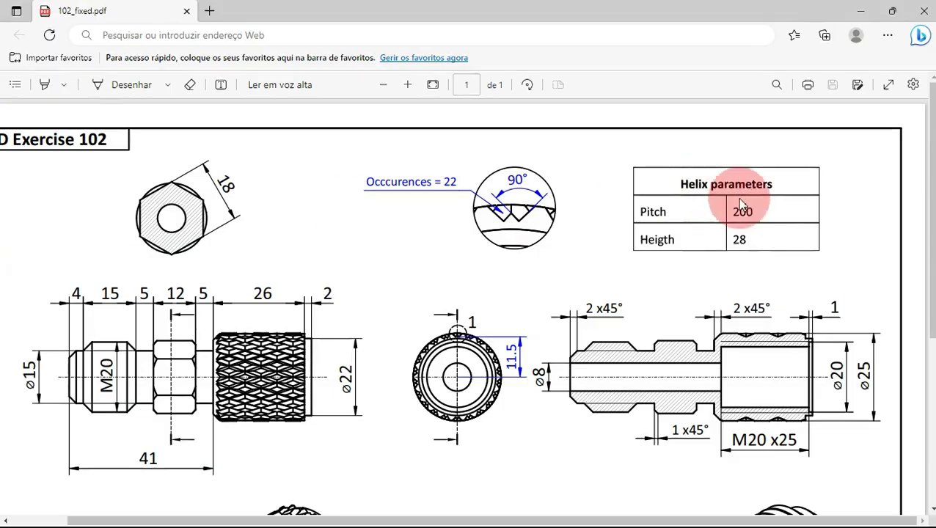
pyautogui.hotkey('alt', 'Tab')
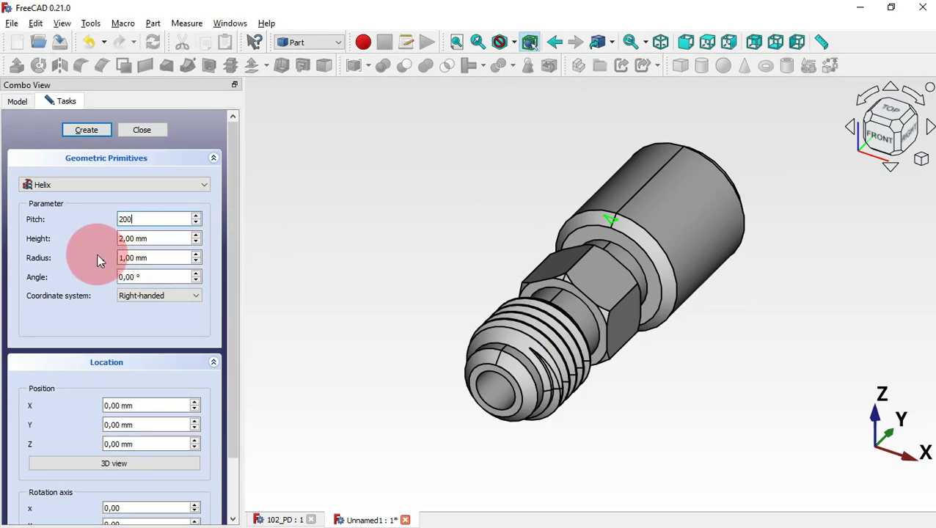
pyautogui.moveTo(162, 236); pyautogui.dragTo(52, 235)
pyautogui.hotkey('alt', 'Tab')
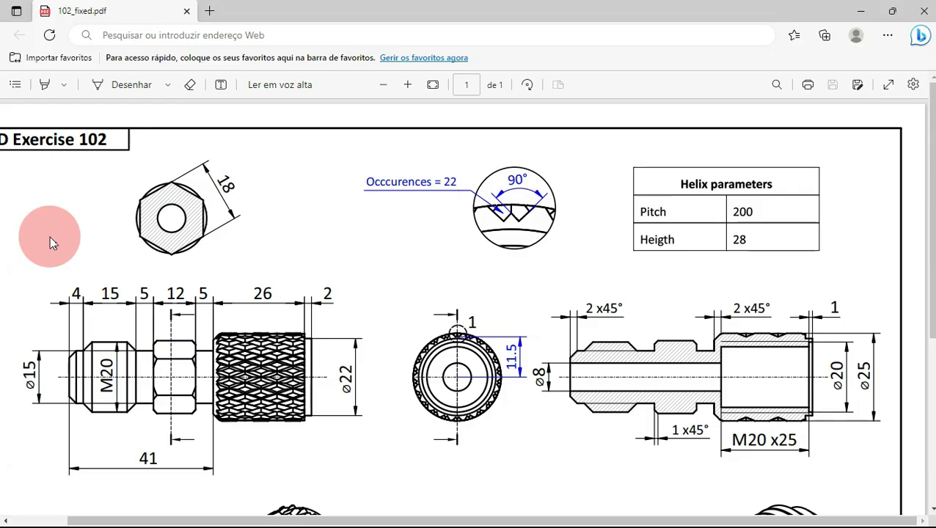
pyautogui.hotkey('alt', 'Tab')
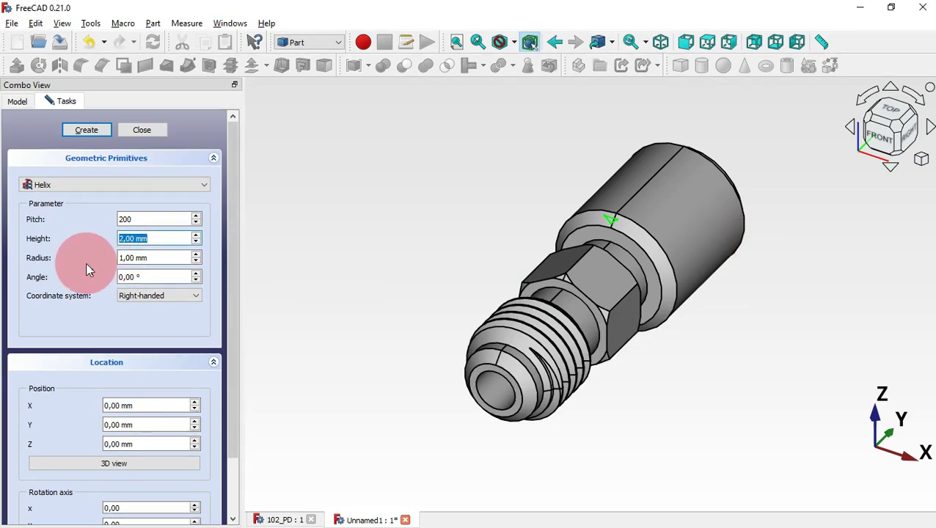
pyautogui.write('28')
# Step: Set the radius to 11.5 mm, create the helix and close the panel
pyautogui.moveTo(175, 256); pyautogui.dragTo(56, 262)
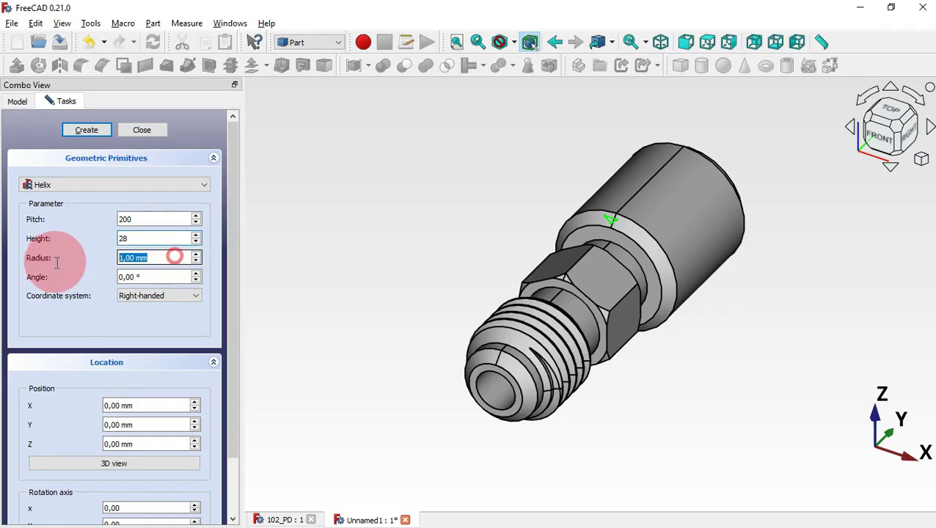
pyautogui.hotkey('alt', 'Tab')
pyautogui.hotkey('alt', 'Tab')
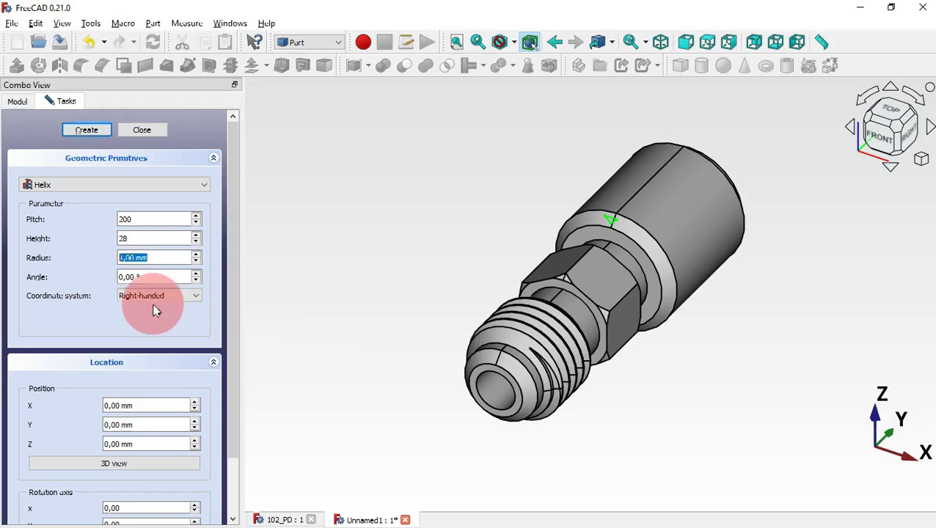
pyautogui.write('110.')
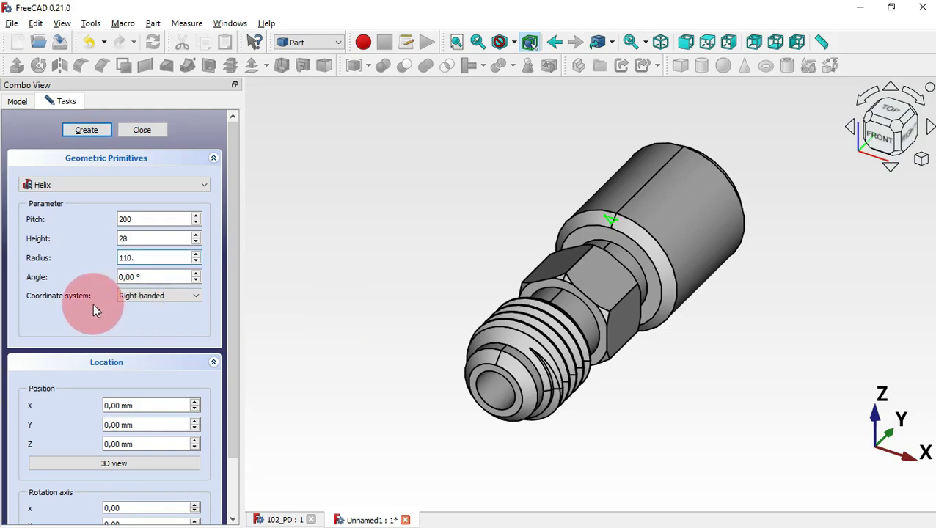
pyautogui.press('BackSpace')
pyautogui.press('BackSpace')
pyautogui.write('.5')
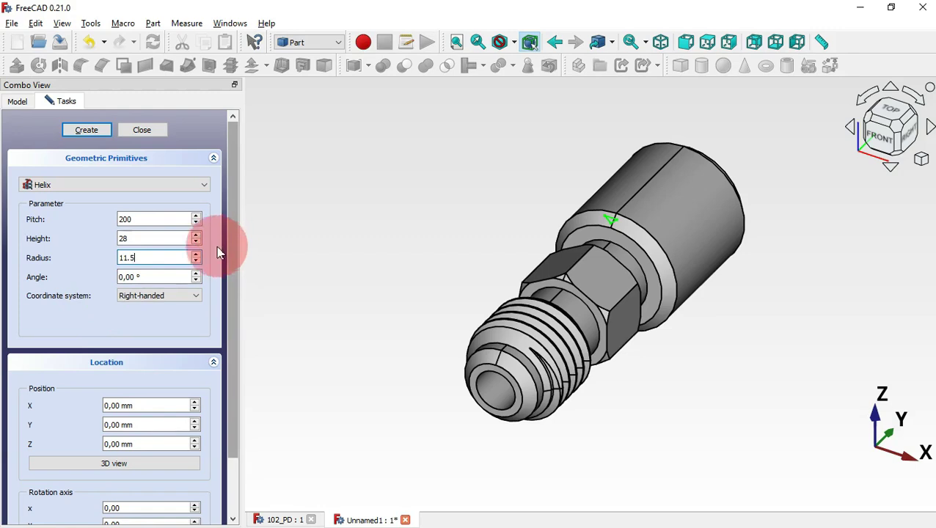
pyautogui.click(95, 138)
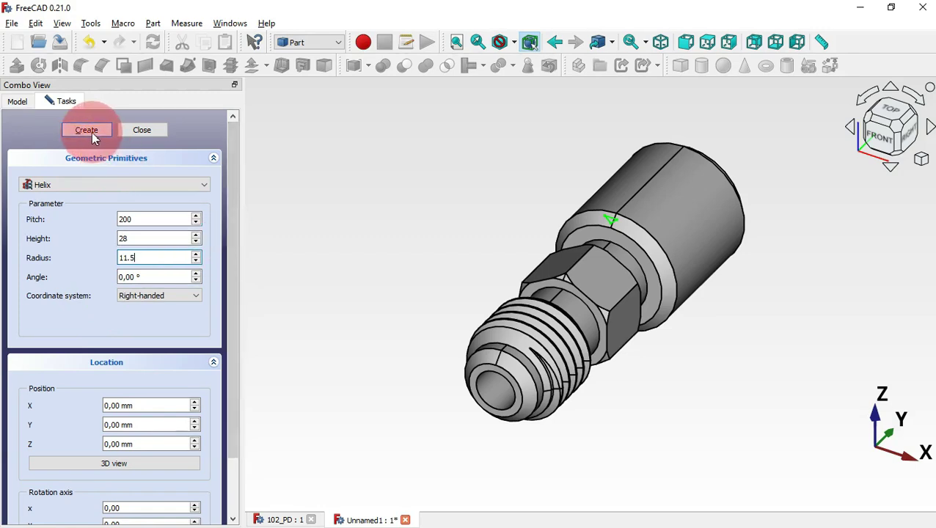
pyautogui.click(143, 130)
pyautogui.click(361, 198)
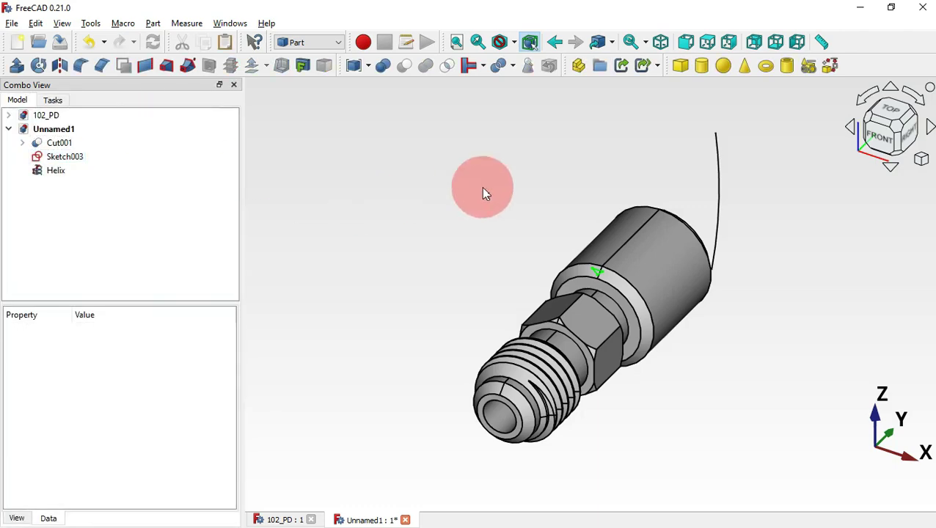
# Step: Rotate the Helix 90° with Transform in Right view, using a 90° increment, along the fitting axis
pyautogui.moveTo(482, 192); pyautogui.dragTo(729, 268)
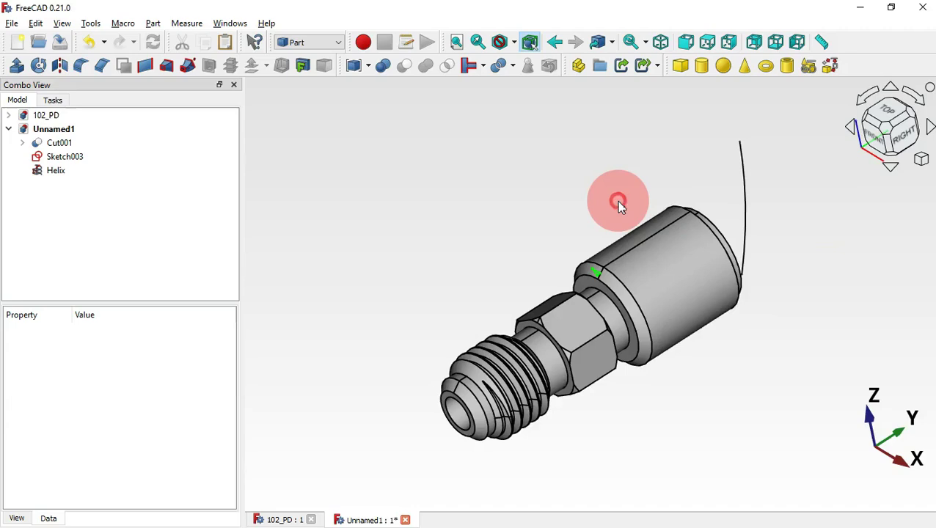
pyautogui.moveTo(616, 202); pyautogui.dragTo(617, 204)
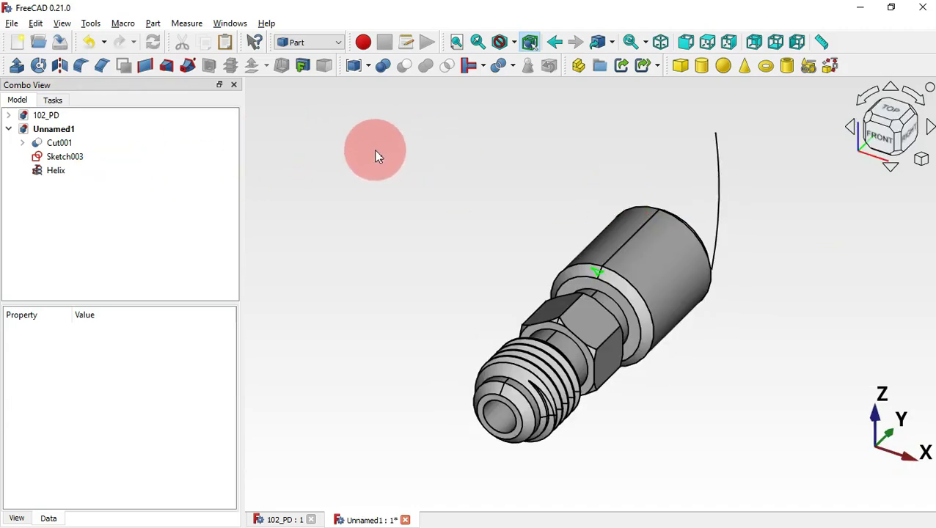
pyautogui.click(65, 172)
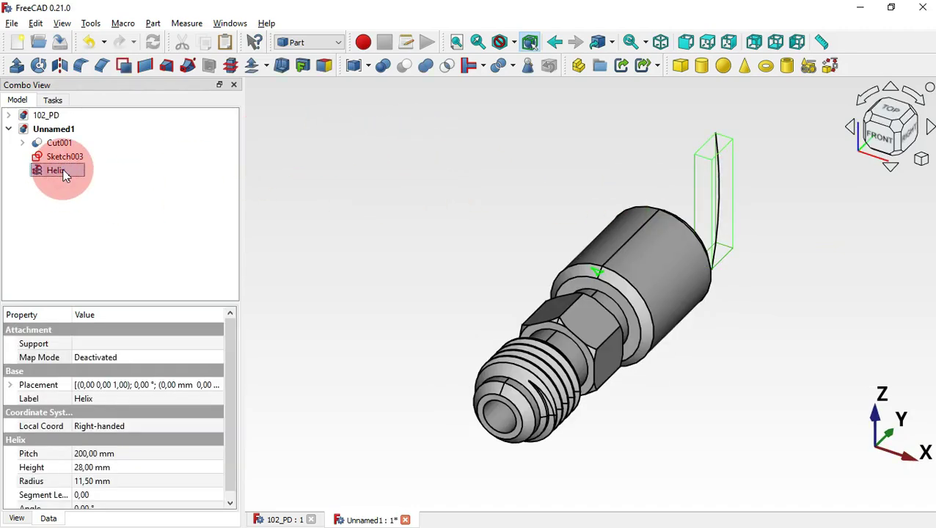
pyautogui.rightClick(64, 173)
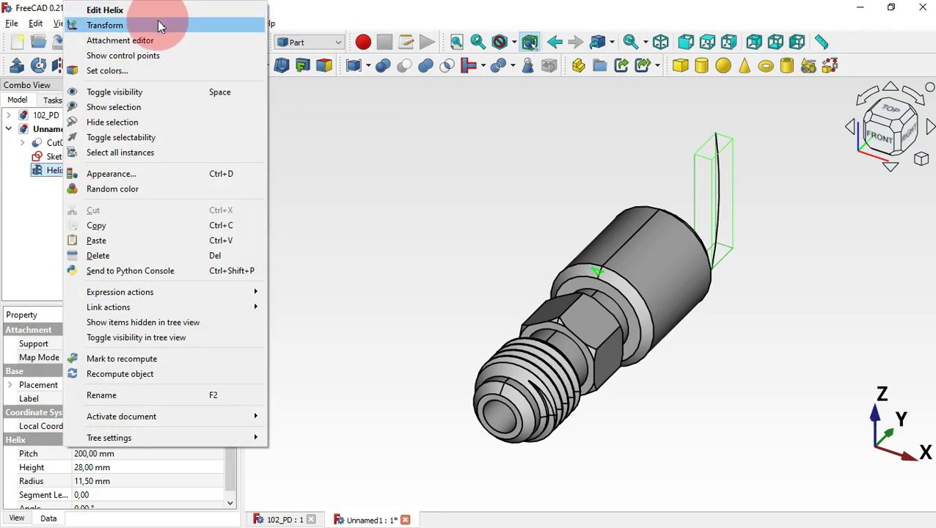
pyautogui.click(161, 26)
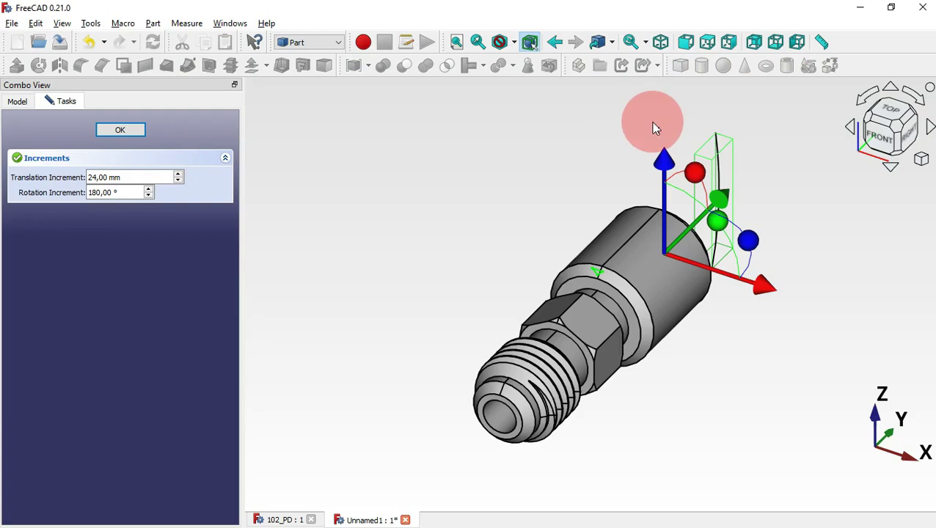
pyautogui.click(908, 135)
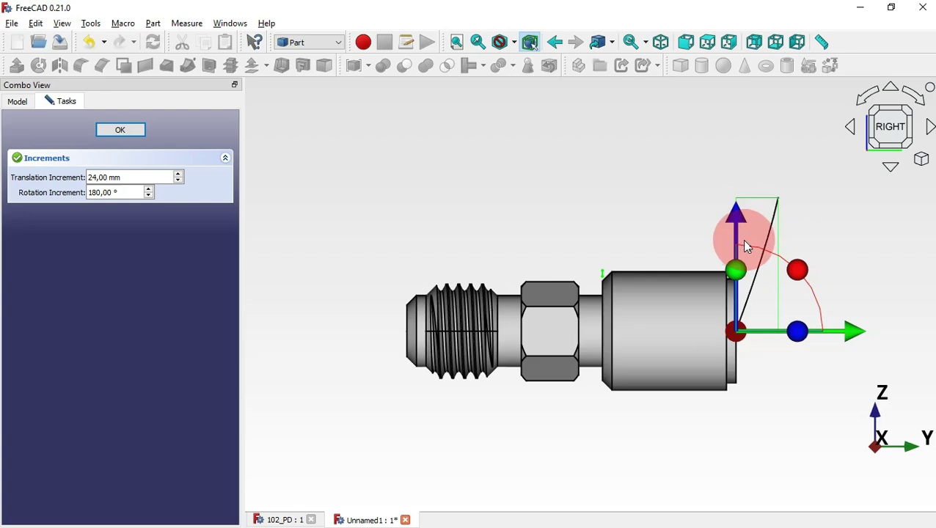
pyautogui.doubleClick(121, 192)
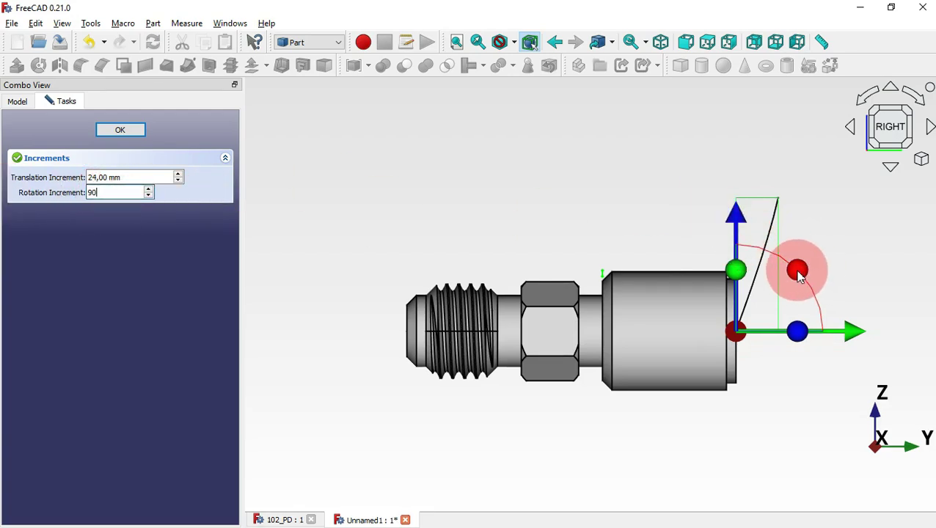
pyautogui.moveTo(799, 272); pyautogui.dragTo(591, 279)
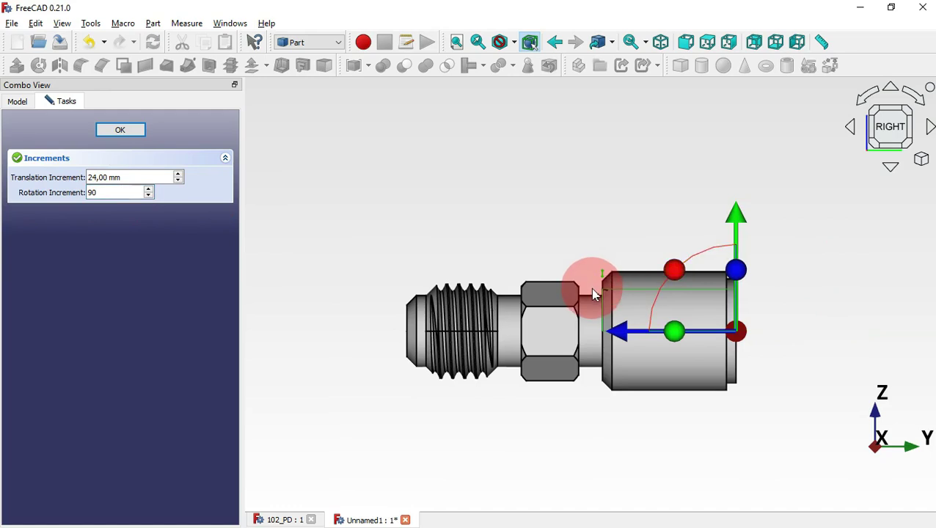
pyautogui.click(122, 131)
# Step: Copy and paste the Helix to create Helix001
pyautogui.click(501, 188)
pyautogui.press('0')
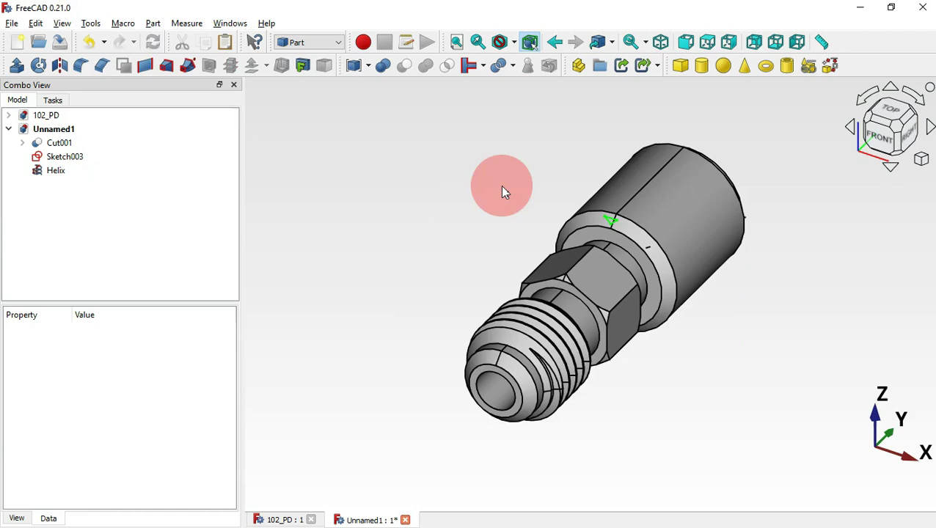
pyautogui.click(61, 170)
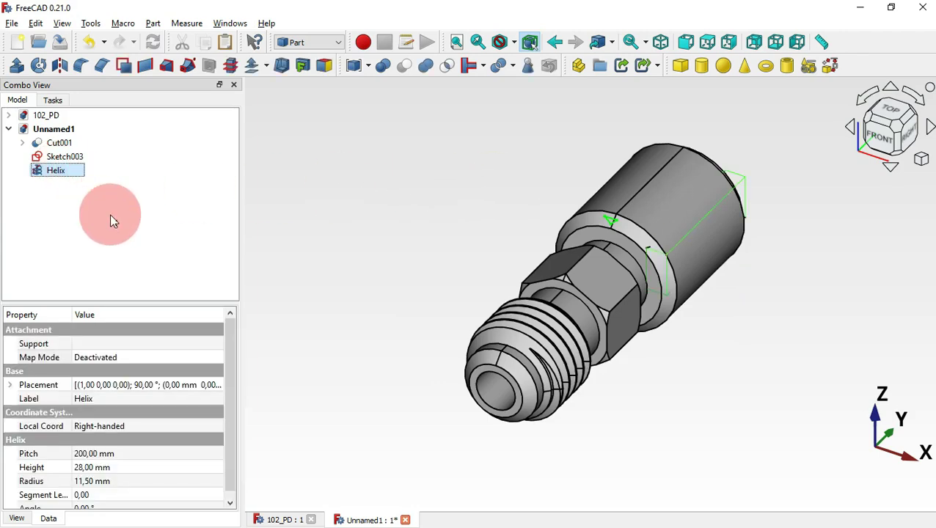
pyautogui.hotkey('ctrl', 'c')
pyautogui.hotkey('ctrl', 'v')
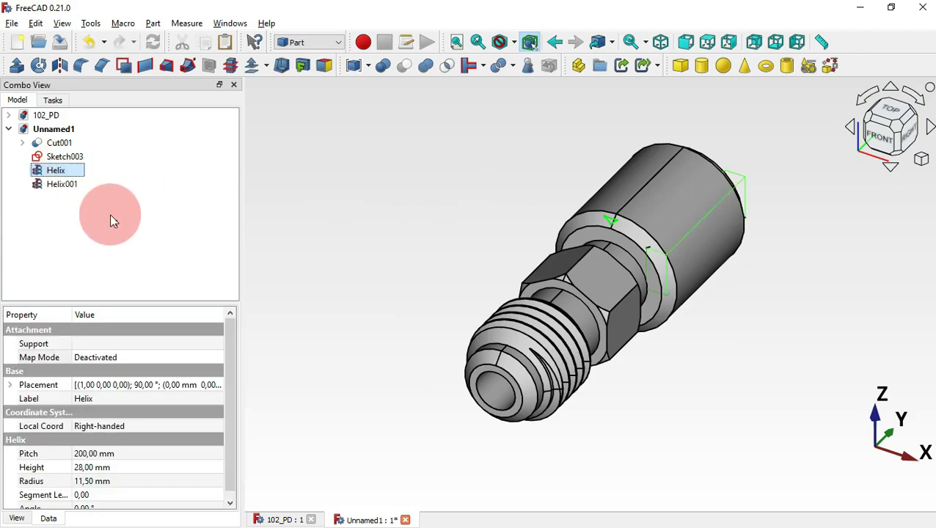
# Step: Set Helix001's Local Coord property to Left-handed
pyautogui.click(72, 184)
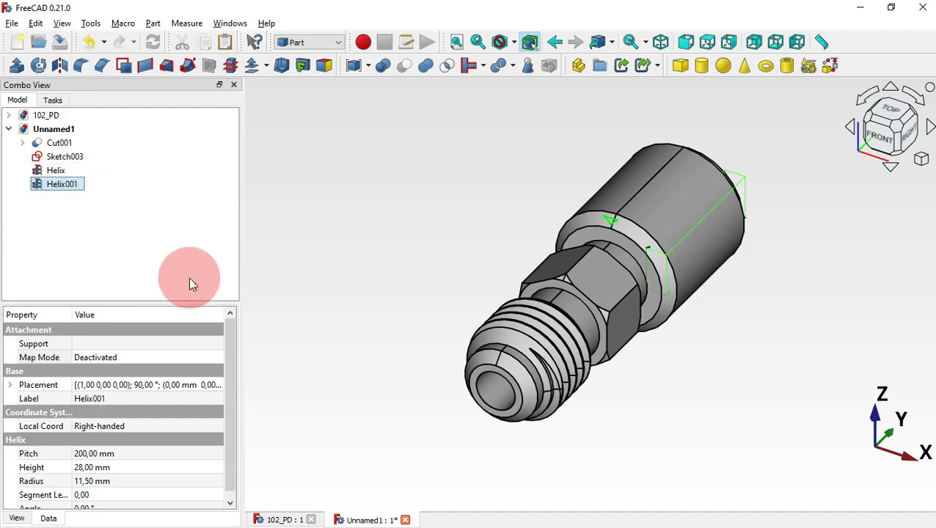
pyautogui.click(201, 427)
pyautogui.click(202, 429)
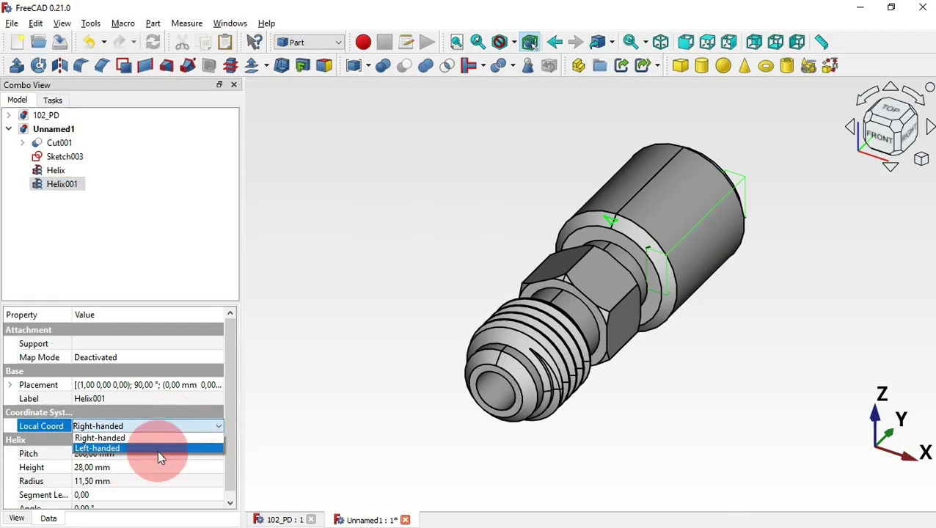
pyautogui.click(183, 448)
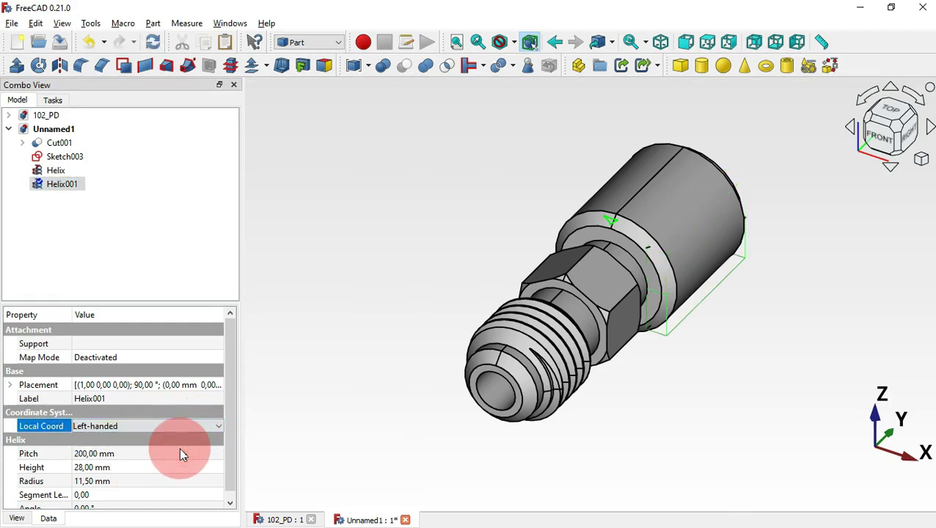
# Step: Hide Cut001 so only the two helices remain visible
pyautogui.click(440, 311)
pyautogui.click(602, 313)
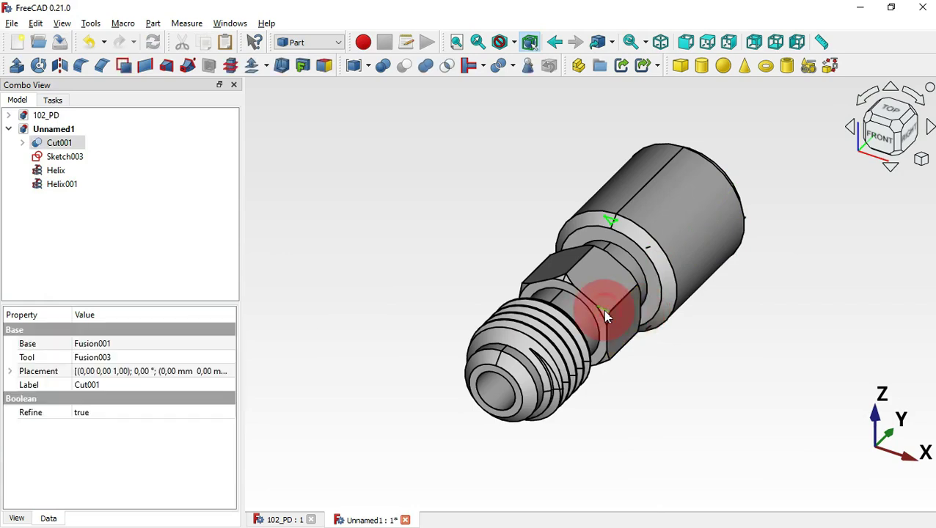
pyautogui.press('space')
pyautogui.moveTo(602, 313); pyautogui.dragTo(745, 306)
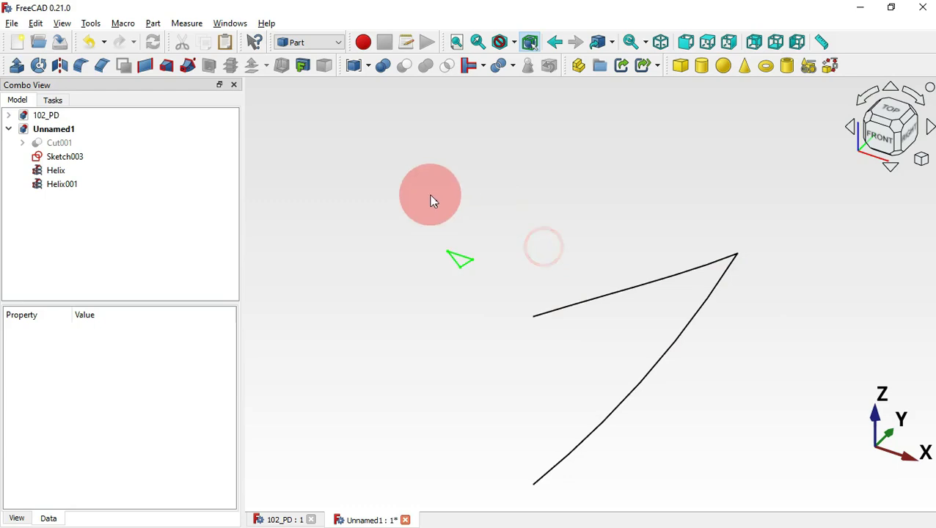
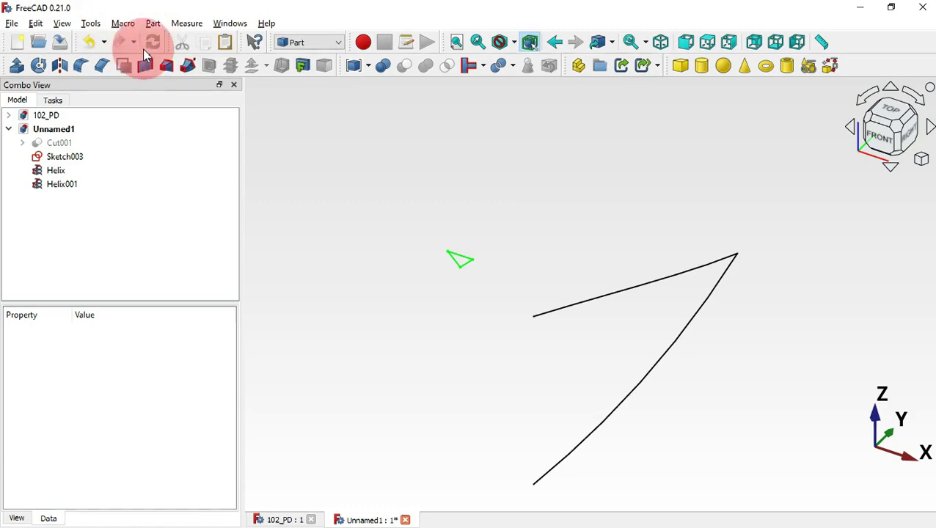
# Step: Sweep the triangular Sketch003 along the right-handed Helix as a Frenet solid, creating Sweep
pyautogui.click(187, 66)
pyautogui.click(67, 229)
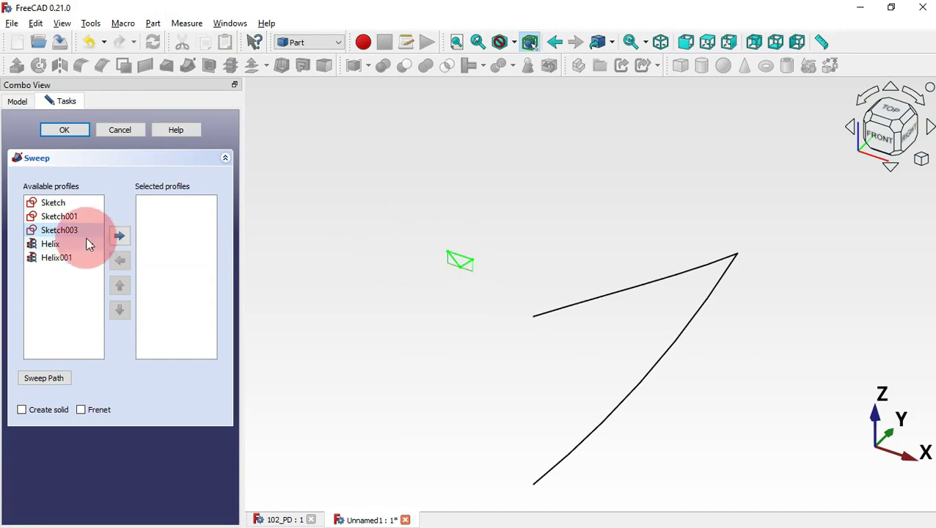
pyautogui.click(119, 235)
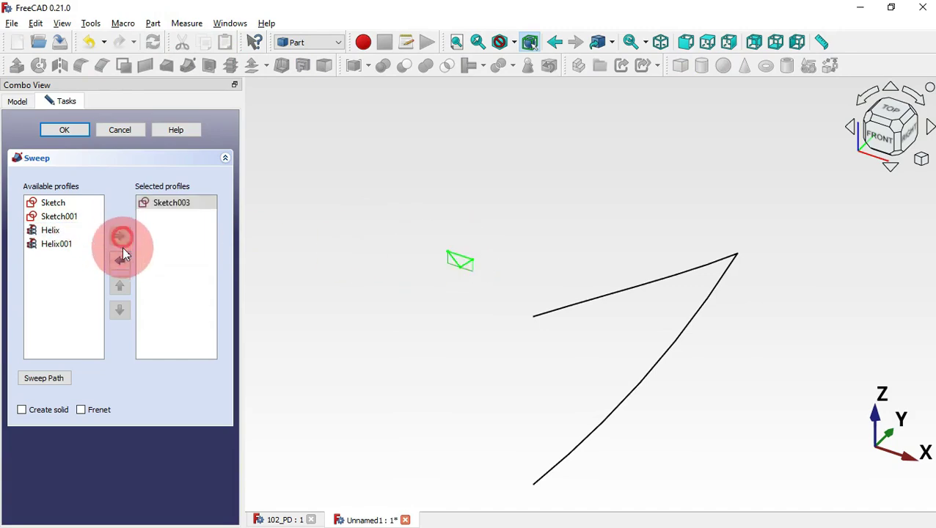
pyautogui.click(44, 411)
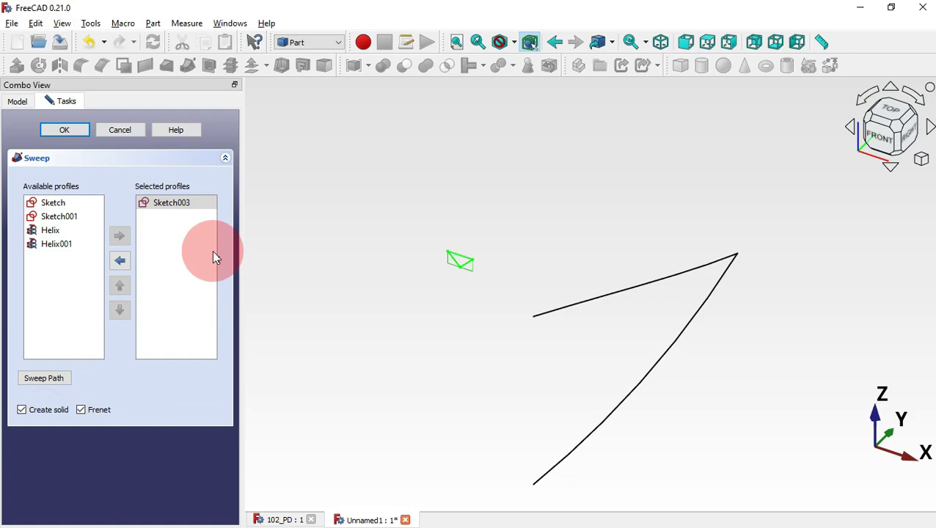
pyautogui.click(660, 280)
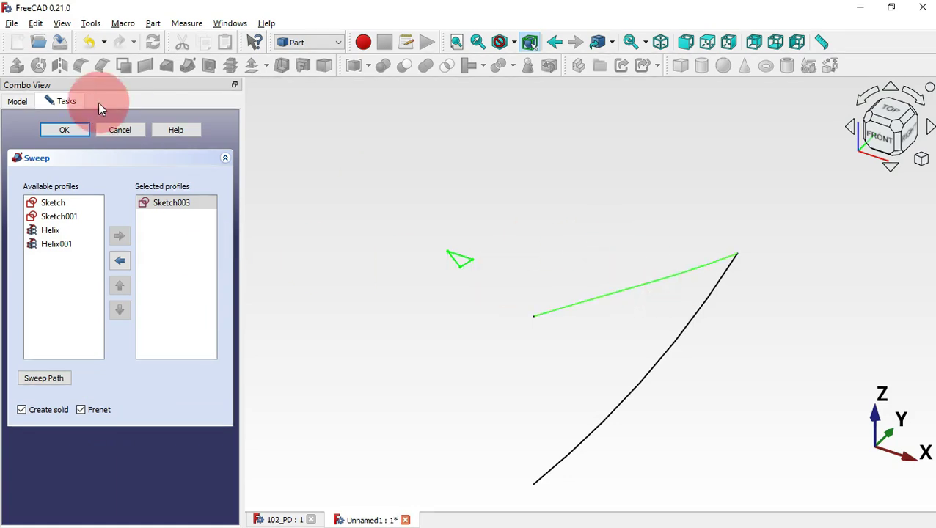
pyautogui.click(65, 130)
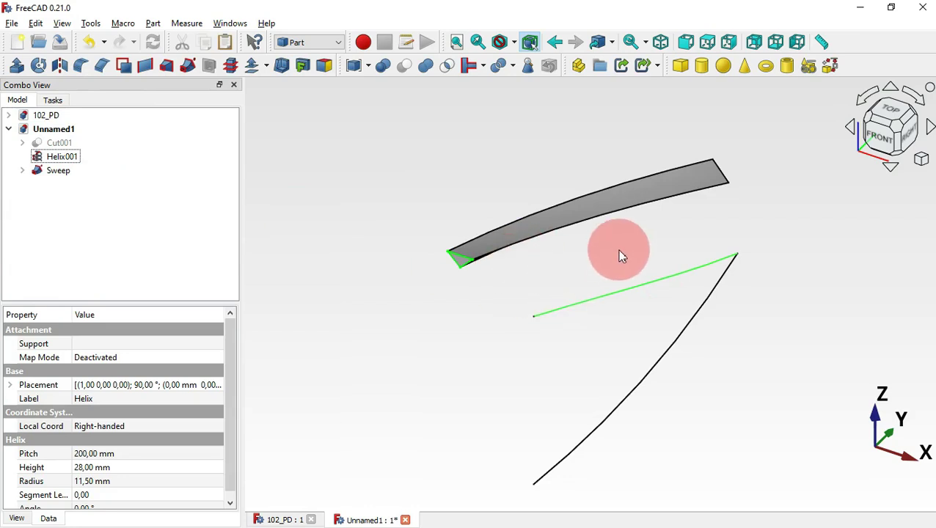
pyautogui.click(619, 345)
pyautogui.click(639, 289)
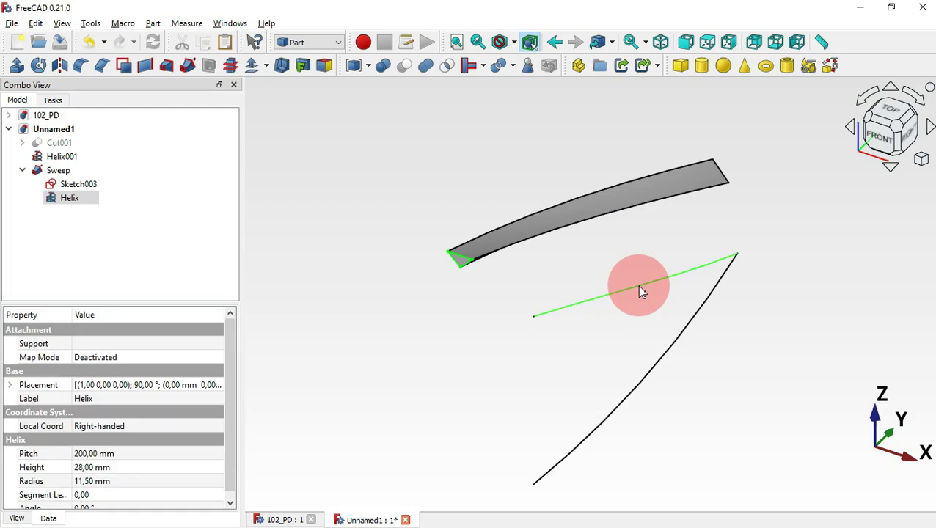
# Step: Hide Helix and sweep Sketch003 along the left-handed Helix001 as a Frenet solid
pyautogui.press('space')
pyautogui.click(638, 284)
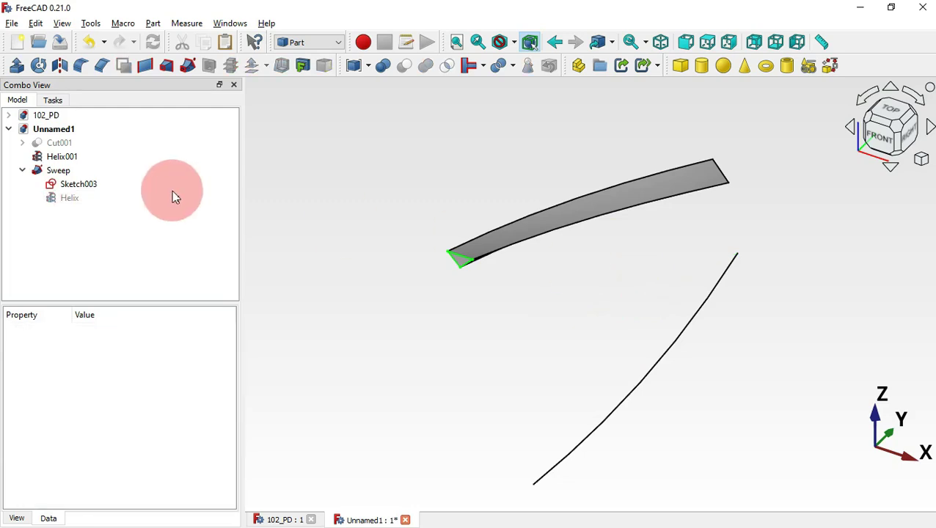
pyautogui.click(190, 66)
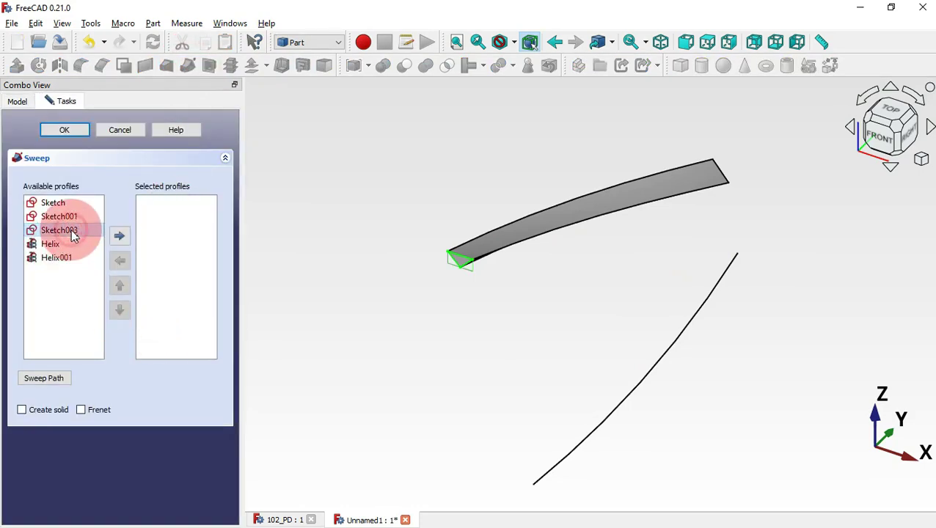
pyautogui.click(124, 234)
pyautogui.click(57, 417)
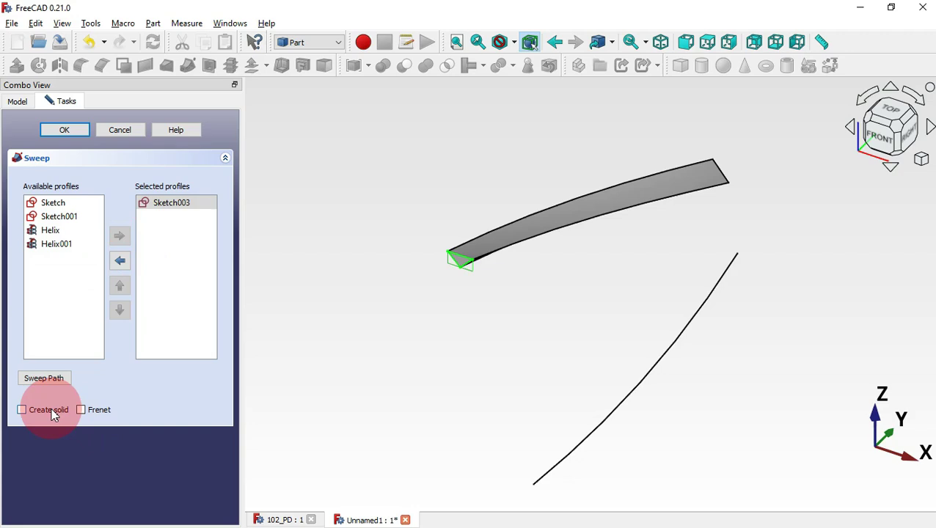
pyautogui.click(94, 408)
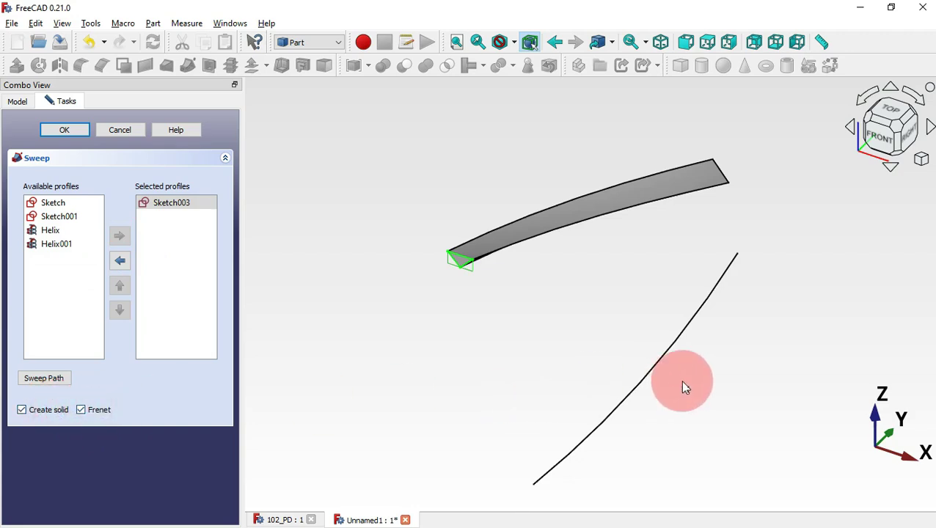
pyautogui.click(666, 353)
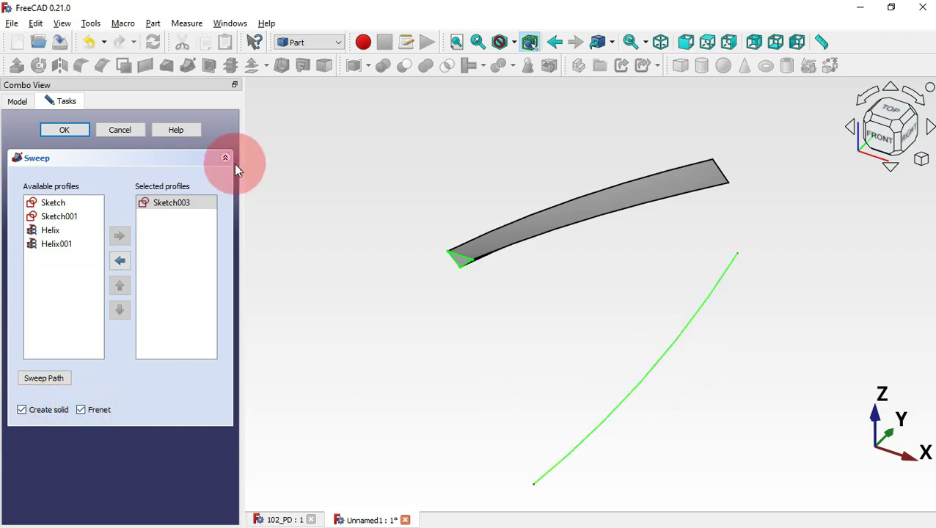
pyautogui.click(65, 132)
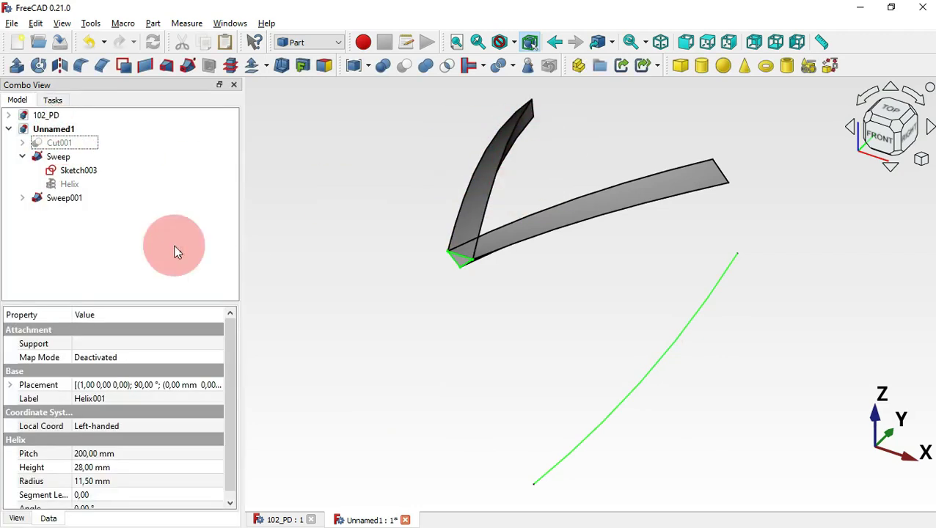
# Step: Hide the Helix001 path curve
pyautogui.click(73, 171)
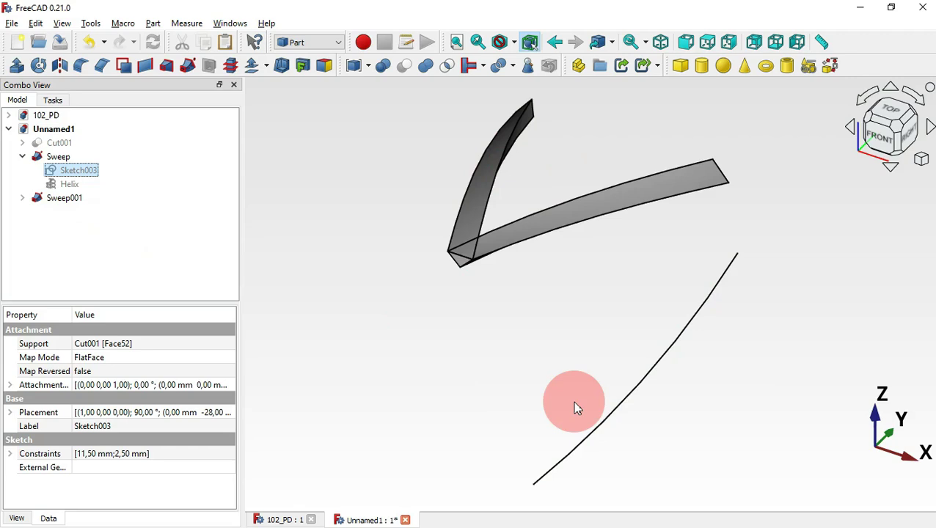
pyautogui.click(728, 417)
pyautogui.click(670, 350)
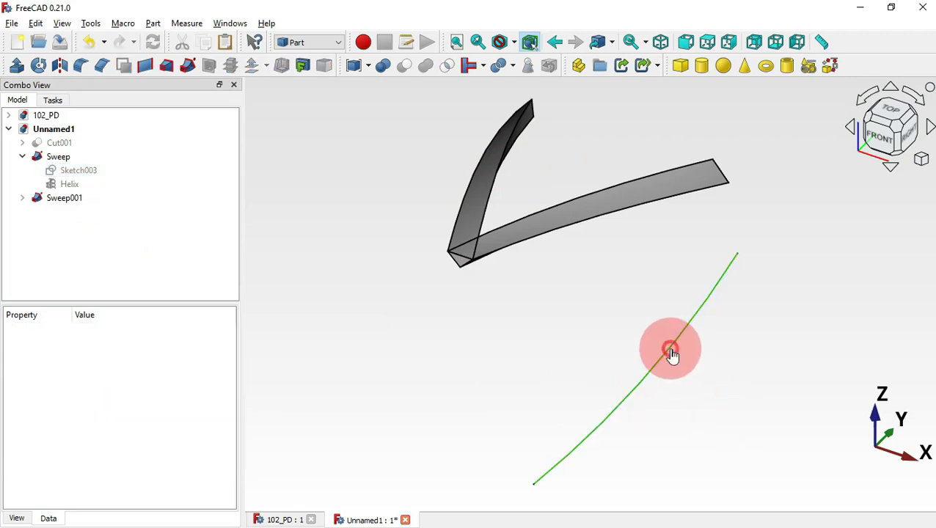
pyautogui.press('space')
pyautogui.click(603, 344)
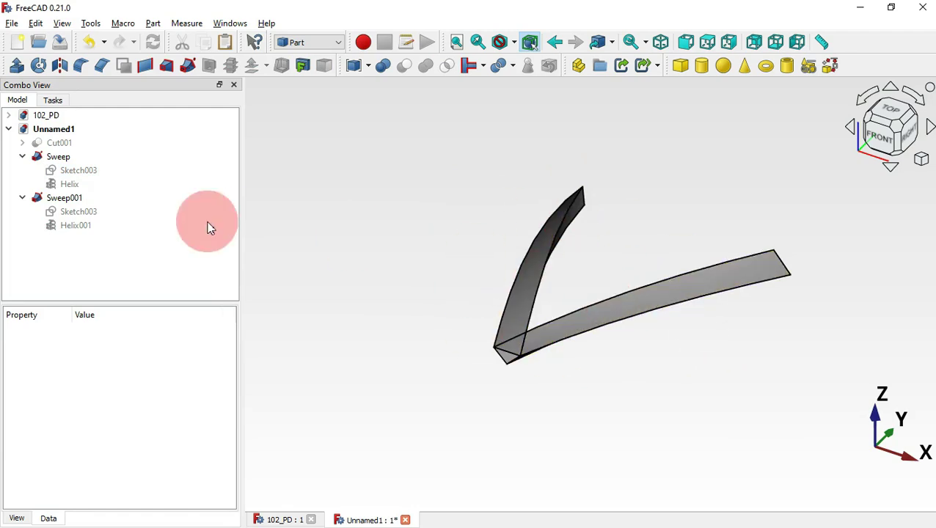
# Step: Fuse Sweep001 and Sweep into a single Fusion004
pyautogui.click(55, 198)
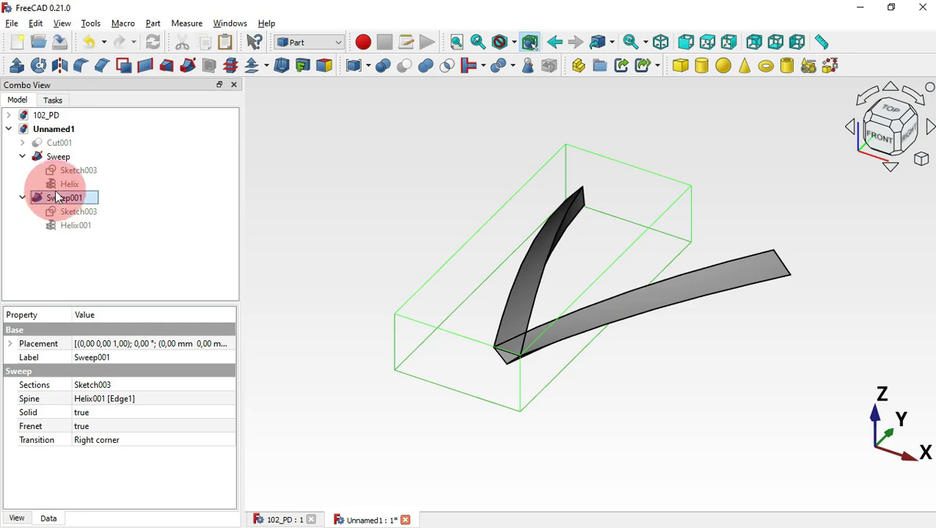
pyautogui.keyDown('ctrl'); pyautogui.click(59, 157); pyautogui.keyUp('ctrl')
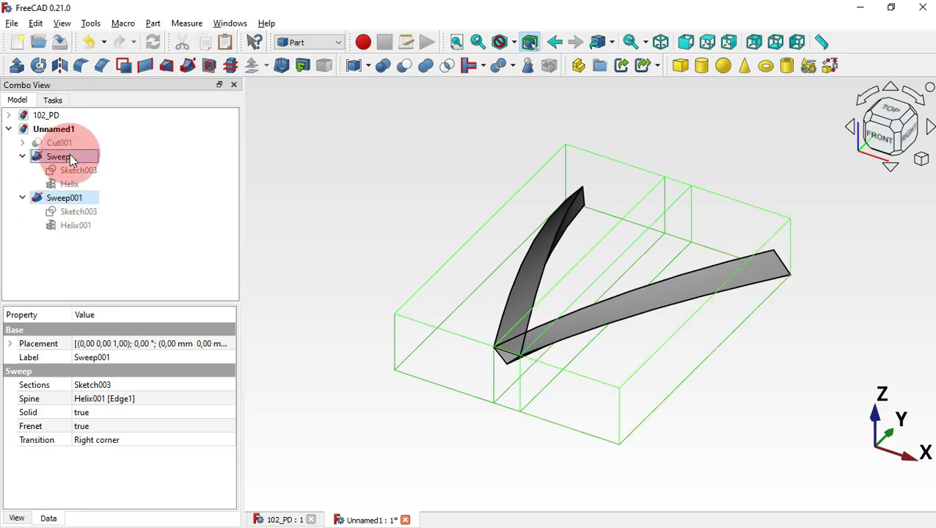
pyautogui.click(425, 66)
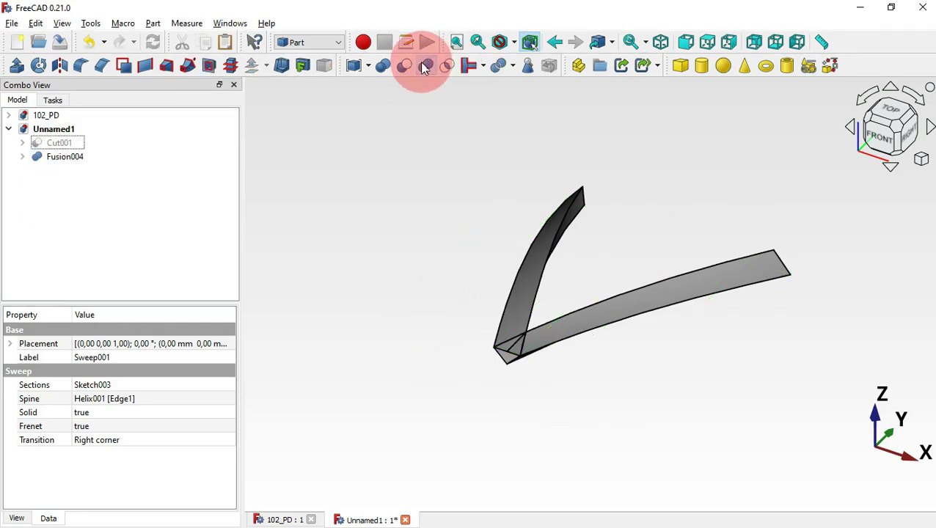
# Step: Show the Cut001 fitting body again and fit the whole part in view
pyautogui.click(430, 171)
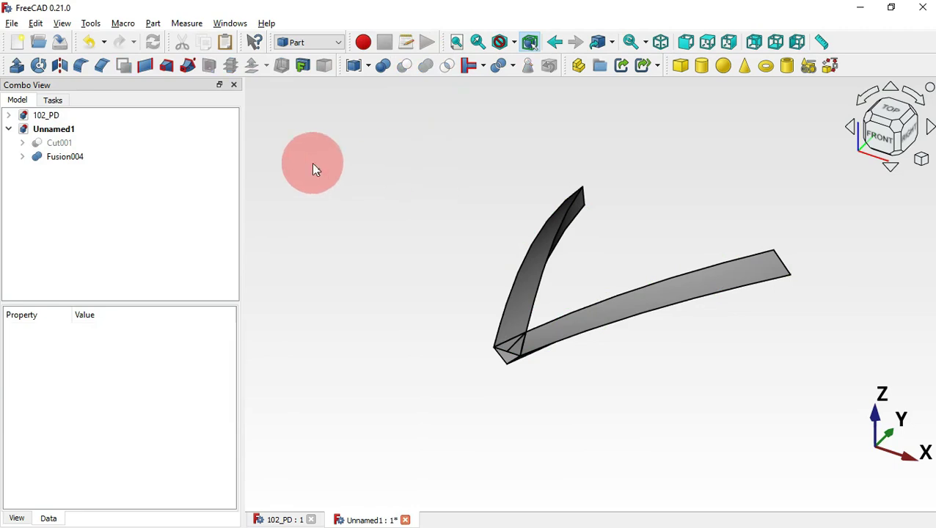
pyautogui.click(62, 143)
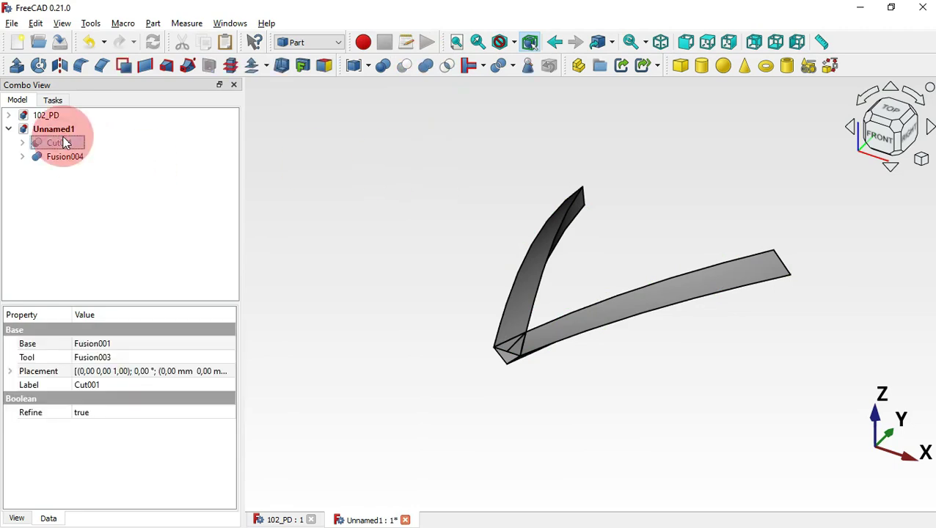
pyautogui.press('space')
pyautogui.click(330, 167)
pyautogui.press('v')
pyautogui.press('f')
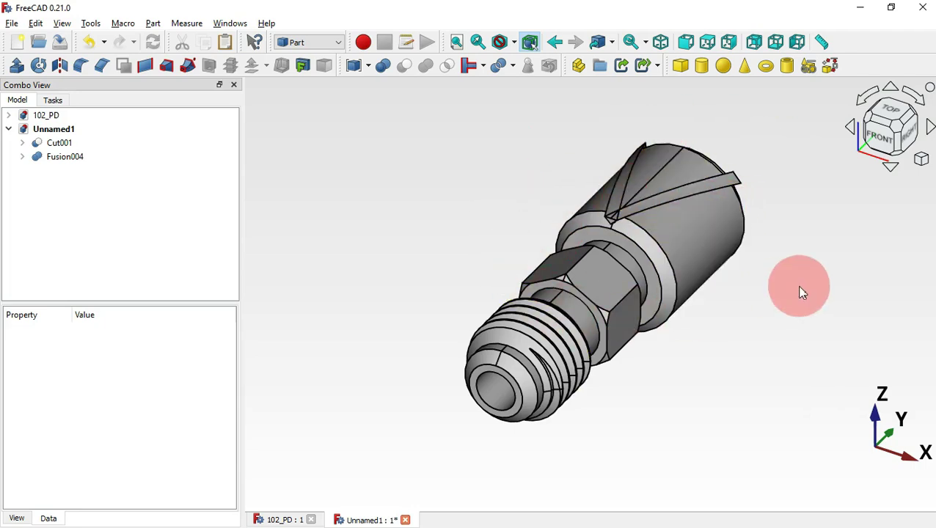
pyautogui.click(736, 182)
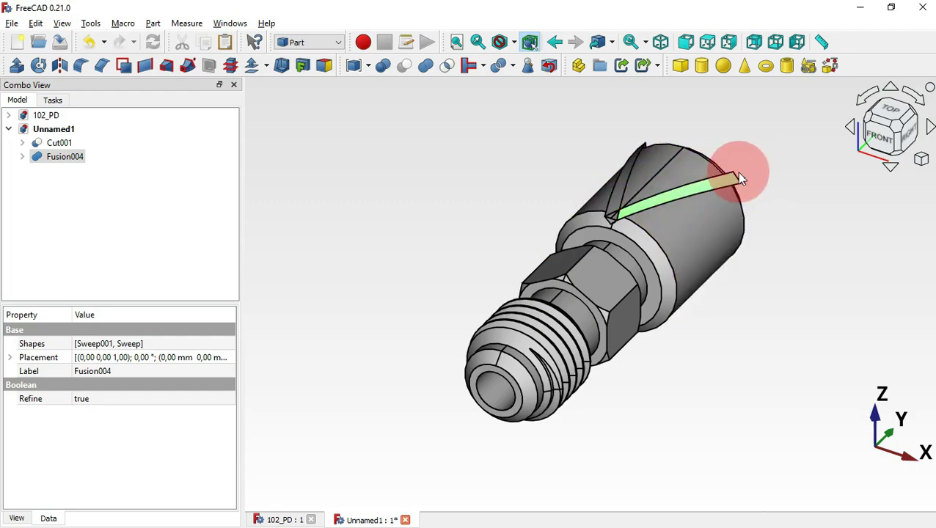
pyautogui.click(474, 150)
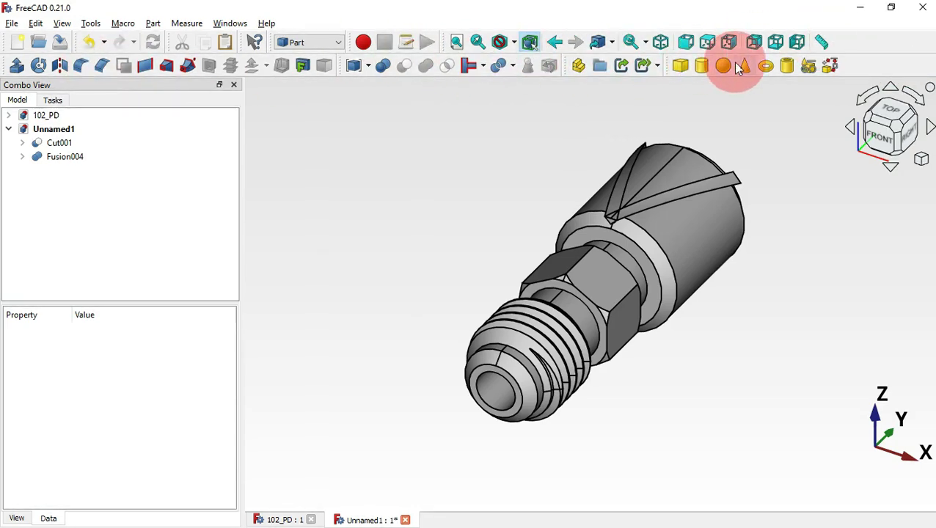
# Step: Switch to the Draft workbench with the grid off and select Fusion004 for arraying
pyautogui.click(315, 45)
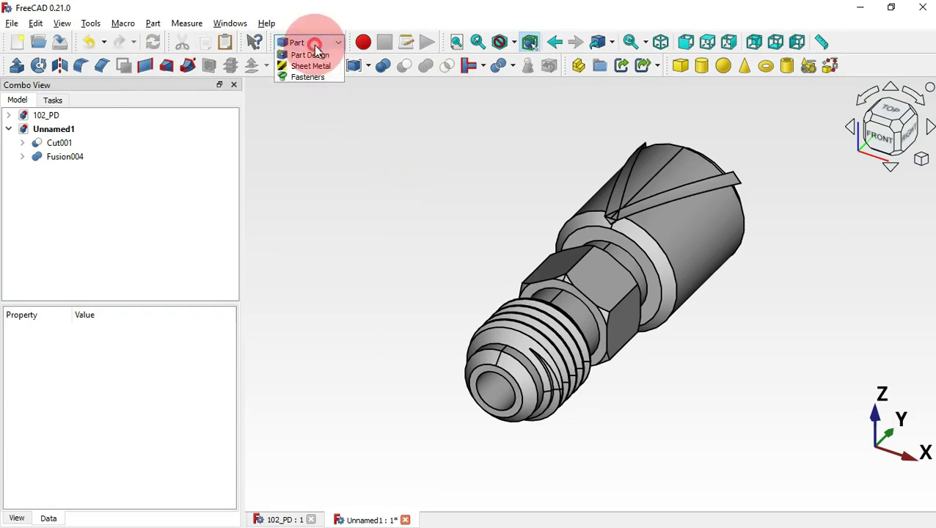
pyautogui.click(315, 112)
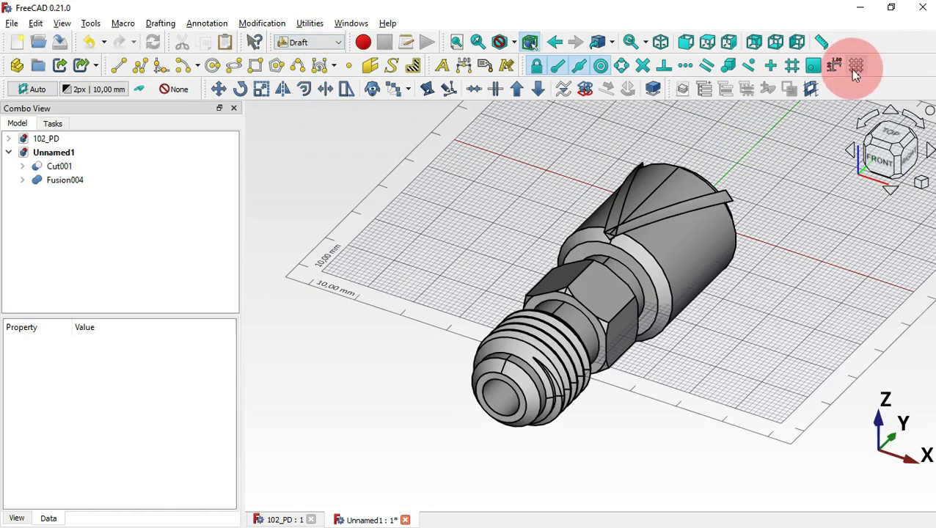
pyautogui.click(854, 66)
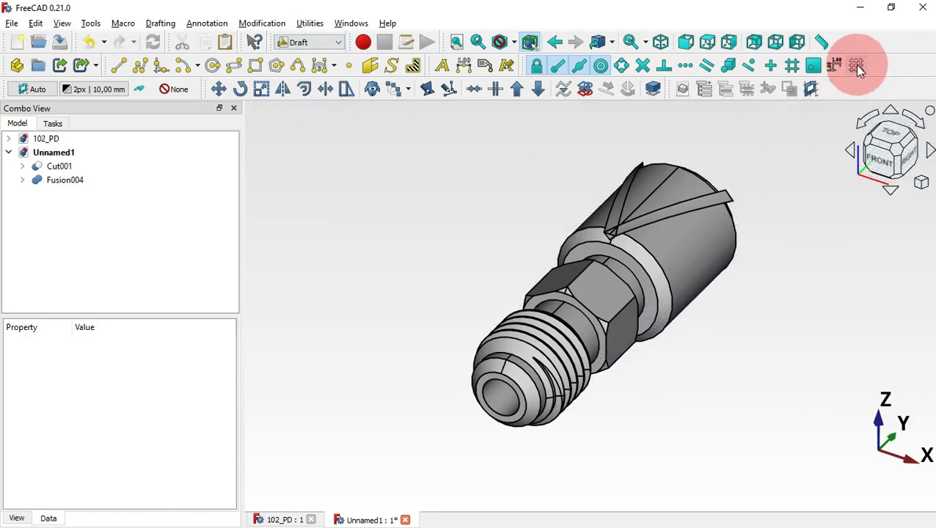
pyautogui.moveTo(762, 328); pyautogui.dragTo(611, 338)
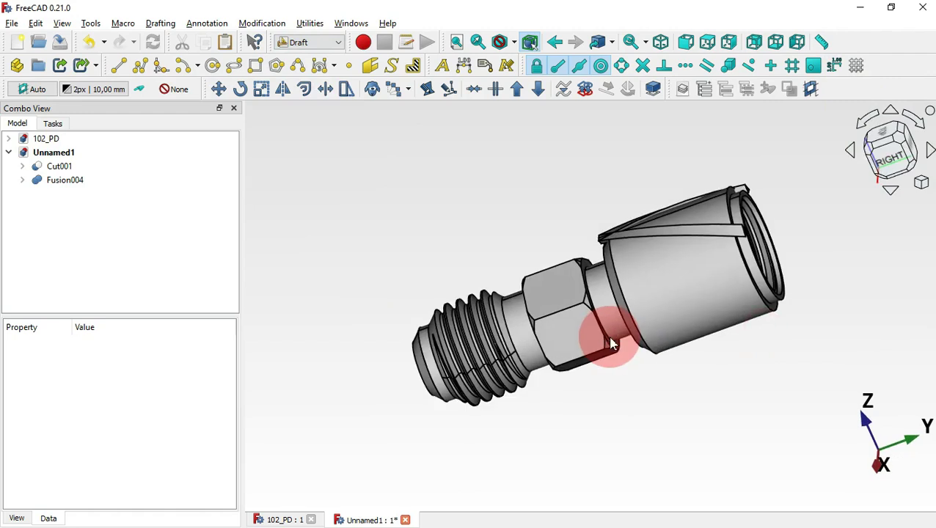
pyautogui.click(607, 236)
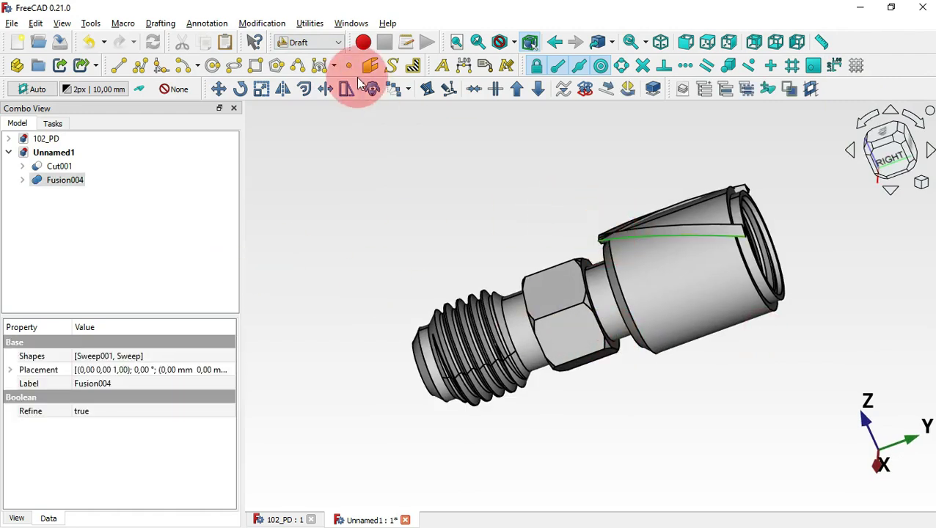
pyautogui.click(411, 91)
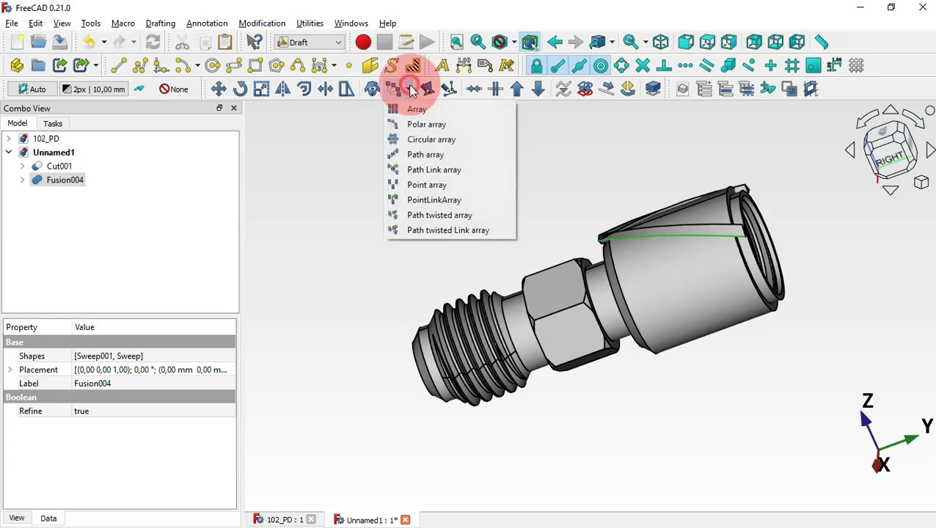
# Step: Create a polar array of Fusion004 with 2 elements over 360° centred on the origin
pyautogui.click(475, 133)
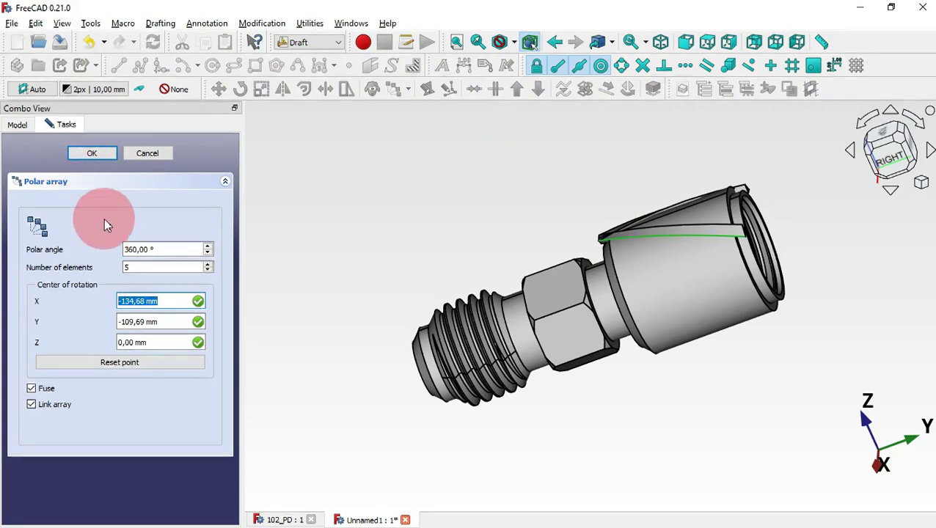
pyautogui.click(154, 271)
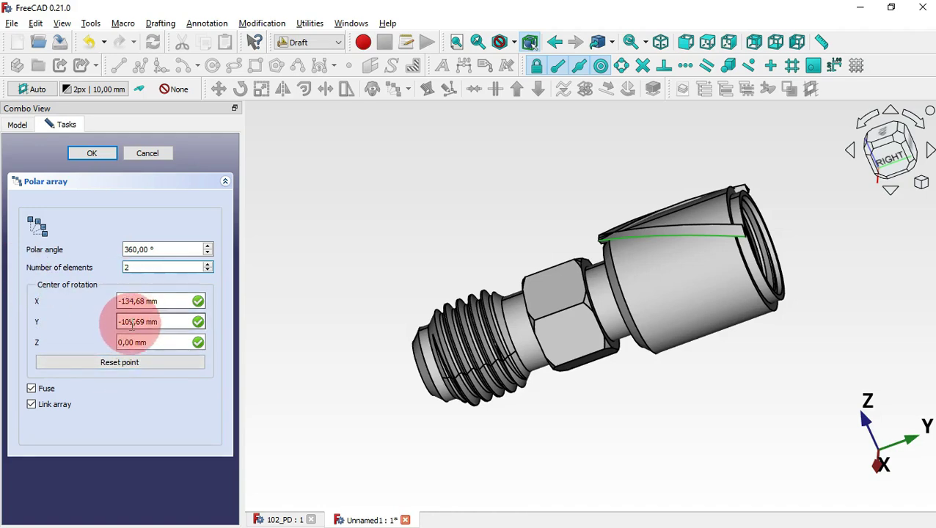
pyautogui.click(160, 359)
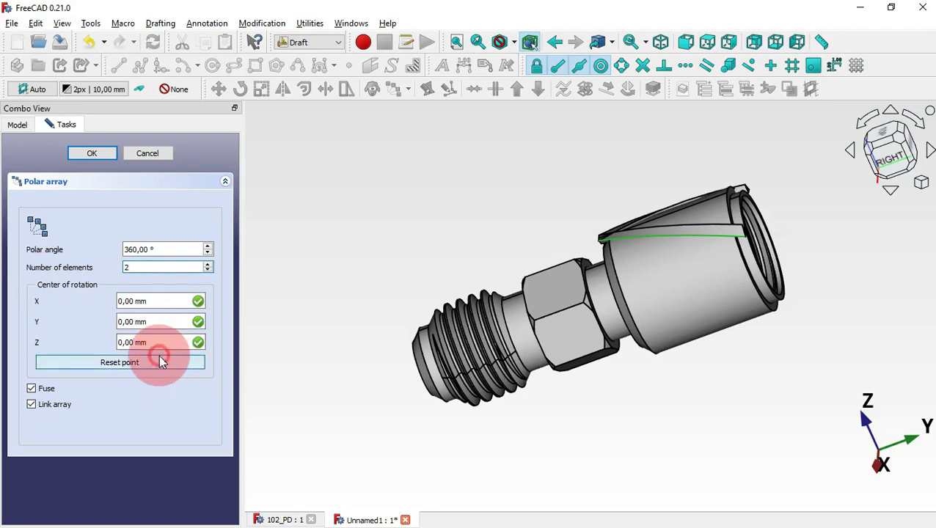
pyautogui.click(92, 154)
# Step: Set the Array's polar axis to Y (y=1, z=0) in its Data properties
pyautogui.moveTo(286, 204); pyautogui.dragTo(653, 262, button='middle')
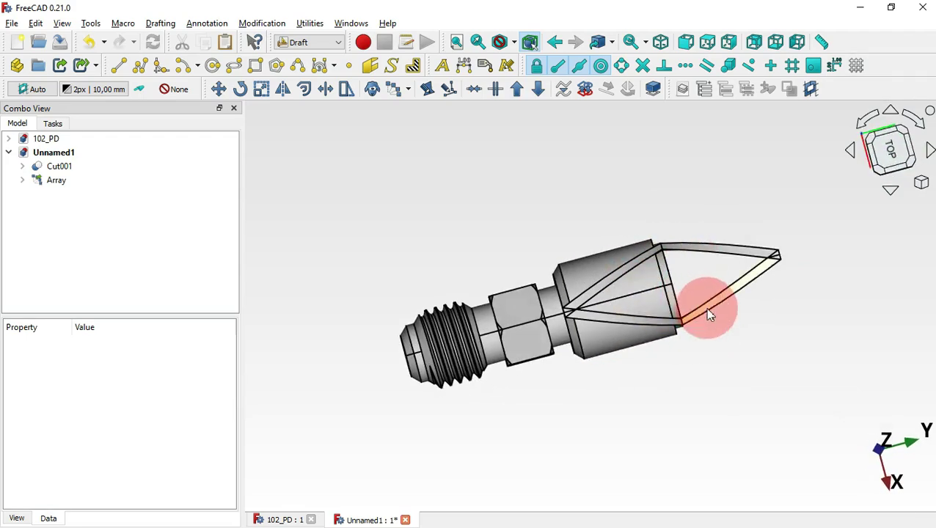
pyautogui.press('0')
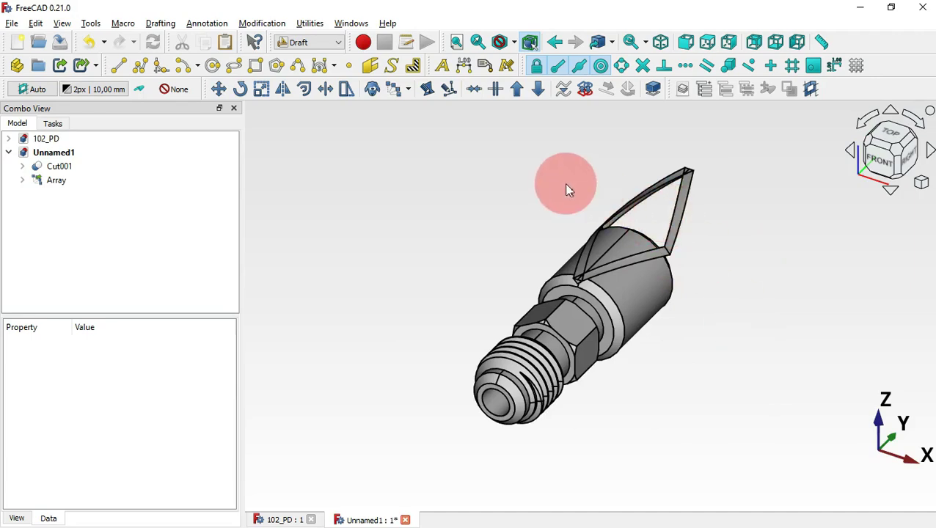
pyautogui.click(64, 181)
pyautogui.moveTo(229, 366); pyautogui.dragTo(216, 490)
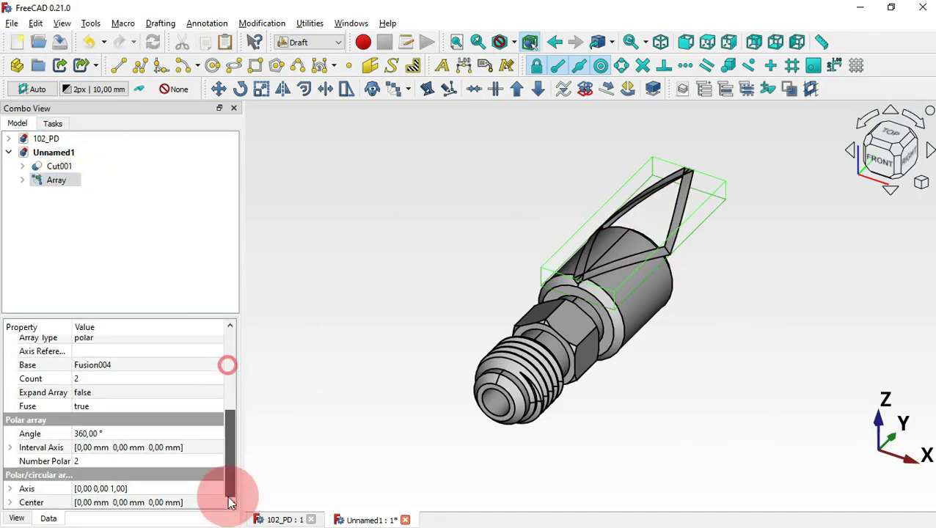
pyautogui.click(64, 504)
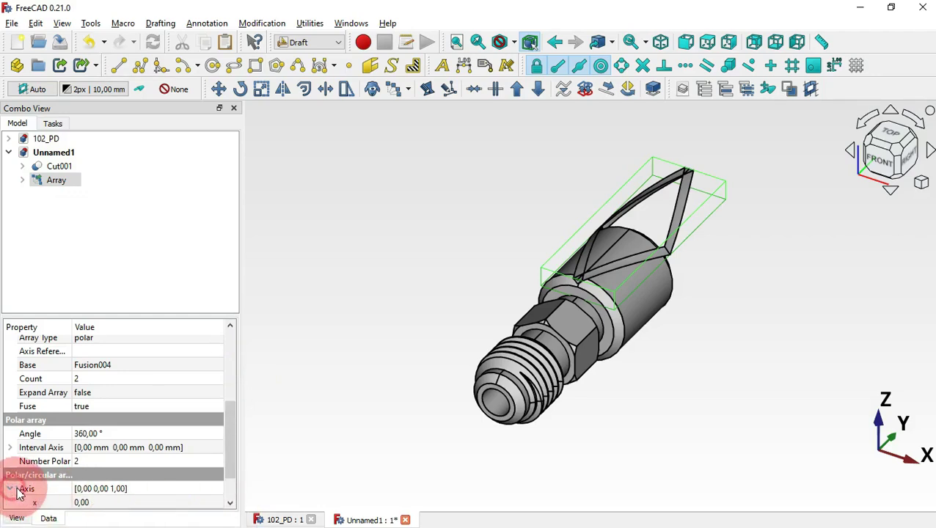
pyautogui.moveTo(230, 449); pyautogui.dragTo(229, 501)
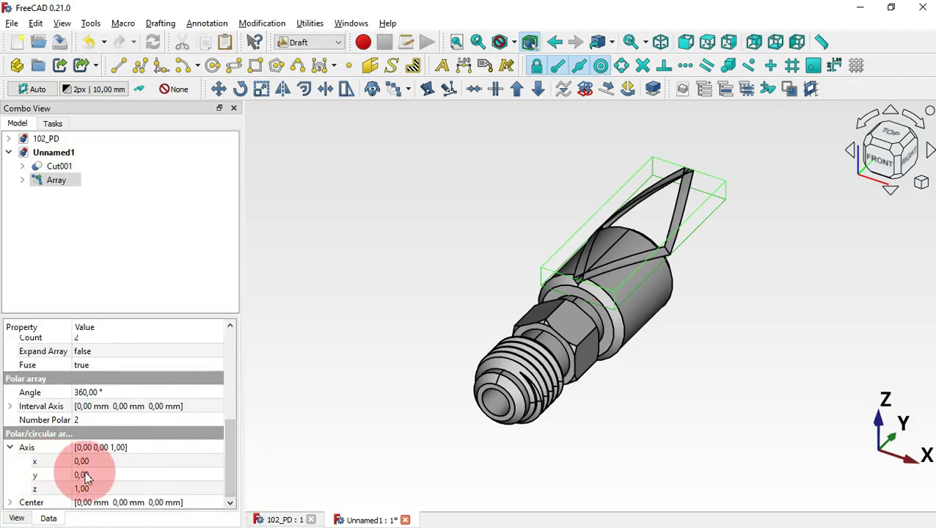
pyautogui.click(117, 475)
pyautogui.press('Return')
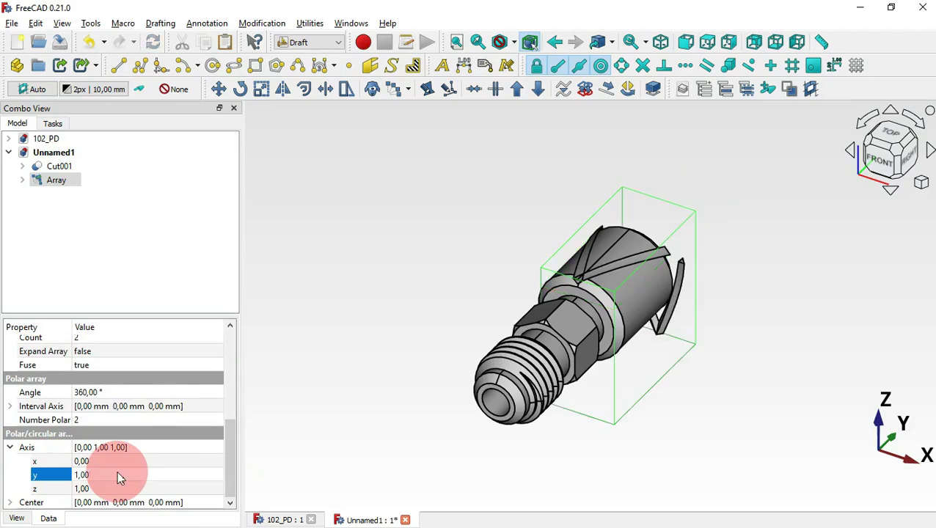
pyautogui.click(133, 487)
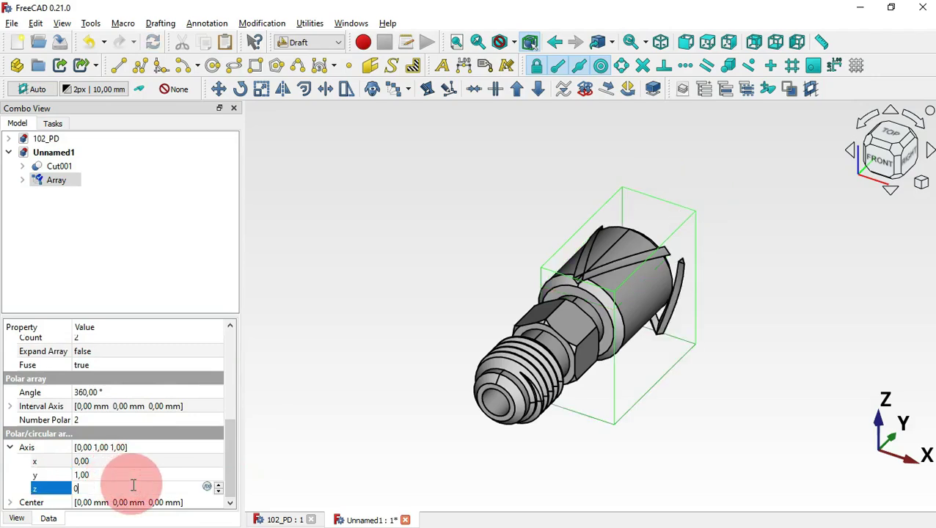
pyautogui.write('0')
pyautogui.press('Return')
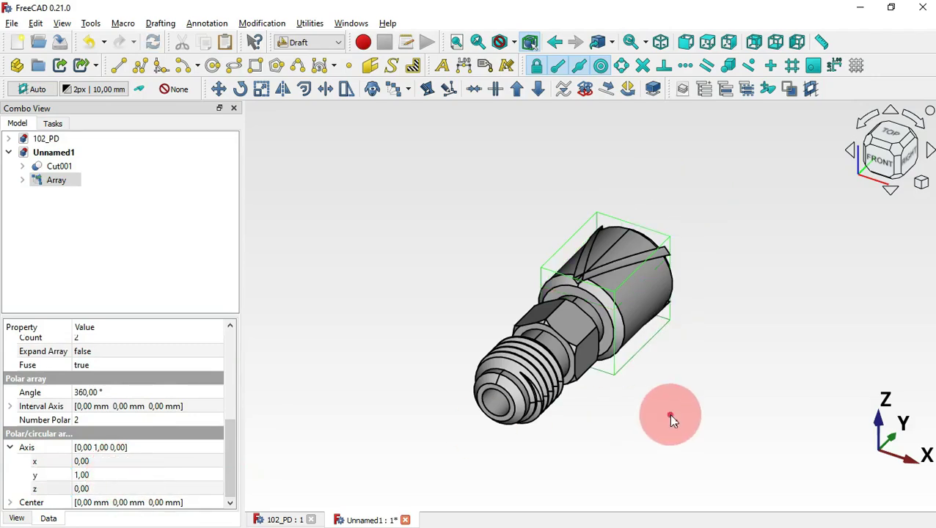
# Step: Enter 22 as the Array's Number Polar, checking the count against the drawing
pyautogui.moveTo(670, 419); pyautogui.dragTo(550, 323)
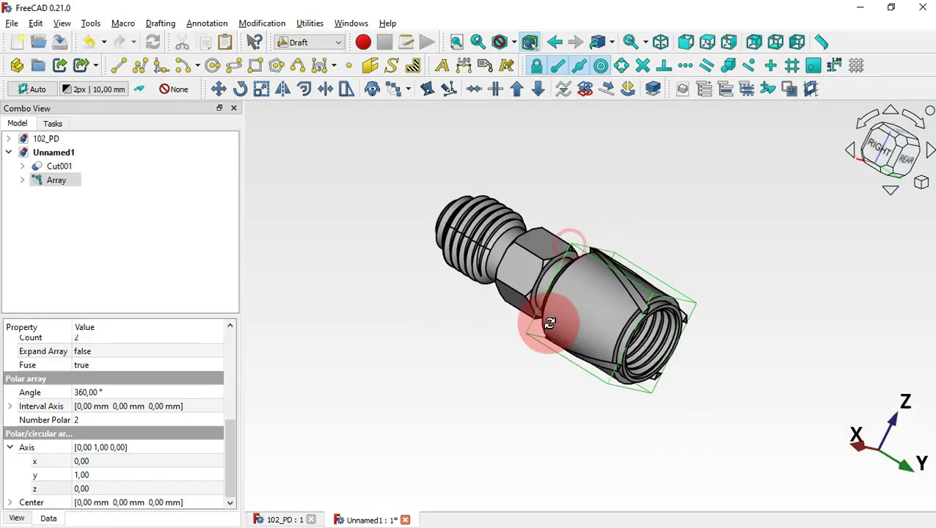
pyautogui.click(374, 359)
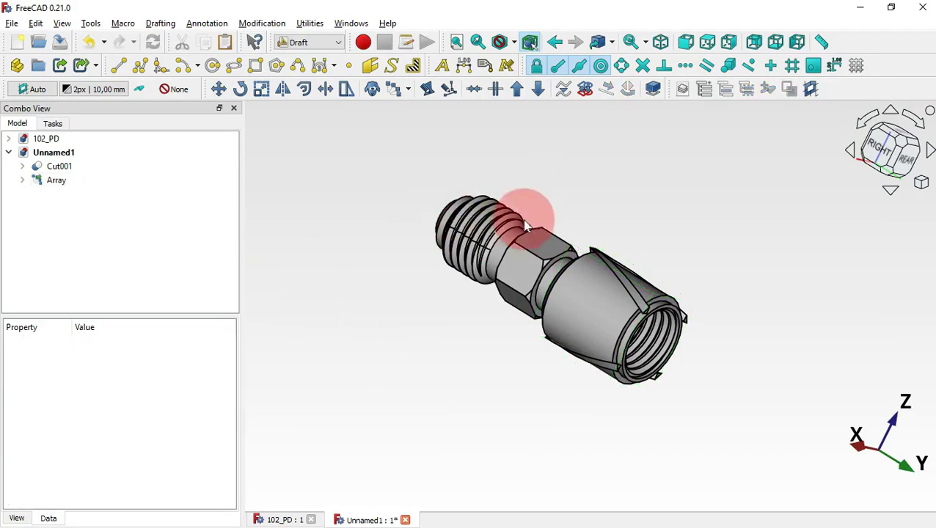
pyautogui.click(64, 182)
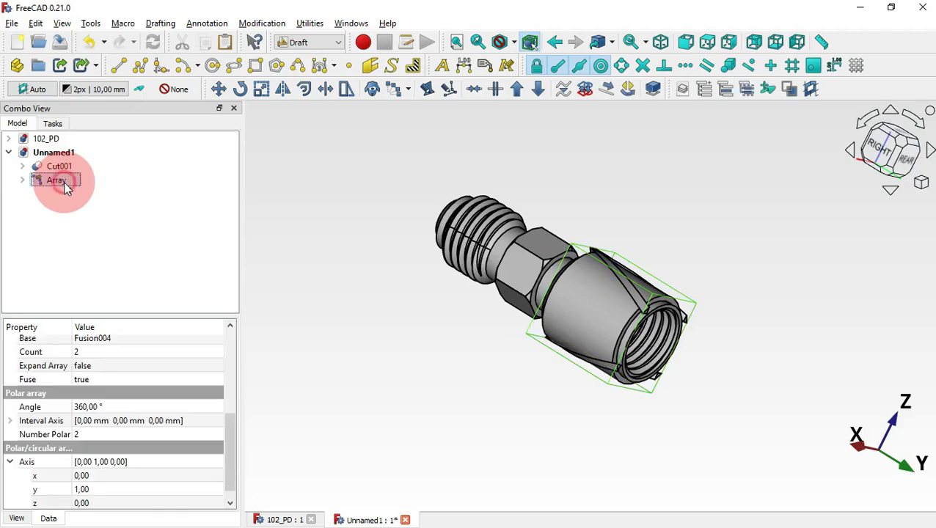
pyautogui.click(109, 435)
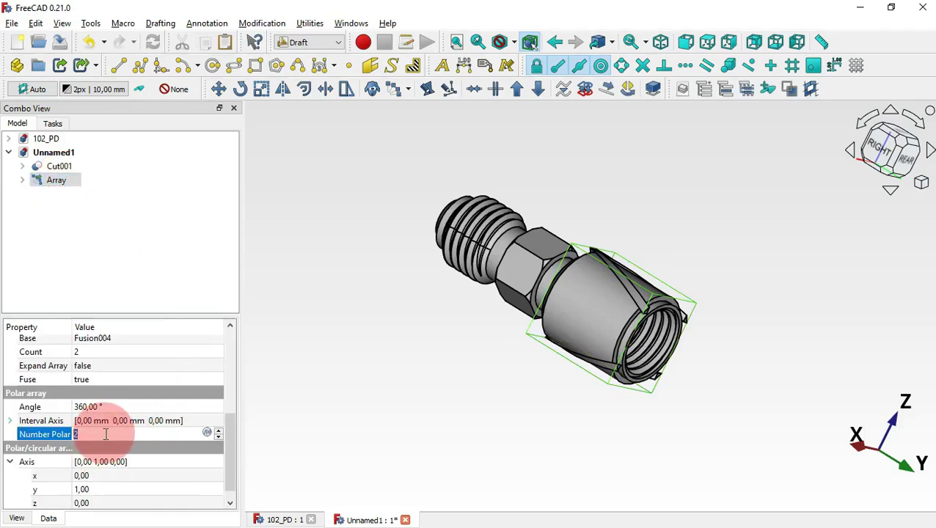
pyautogui.hotkey('alt', 'Tab')
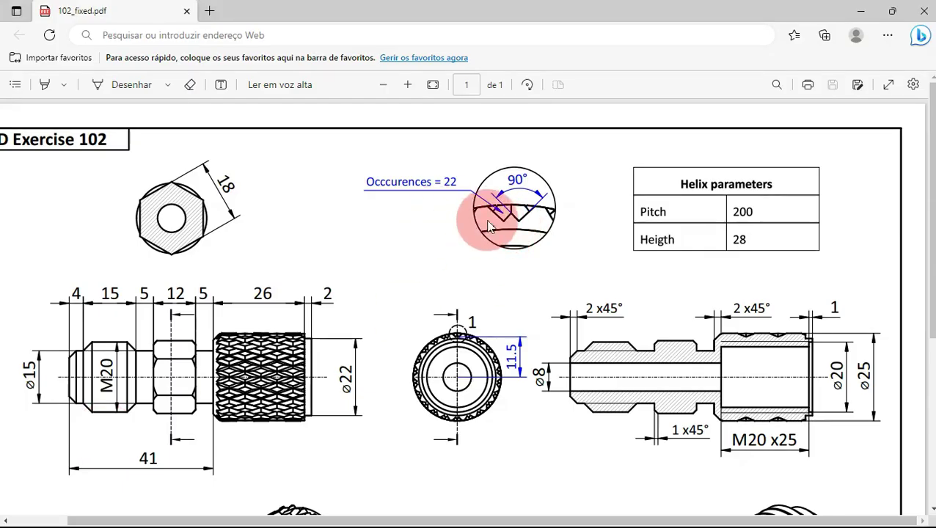
pyautogui.hotkey('alt', 'Tab')
pyautogui.click(160, 435)
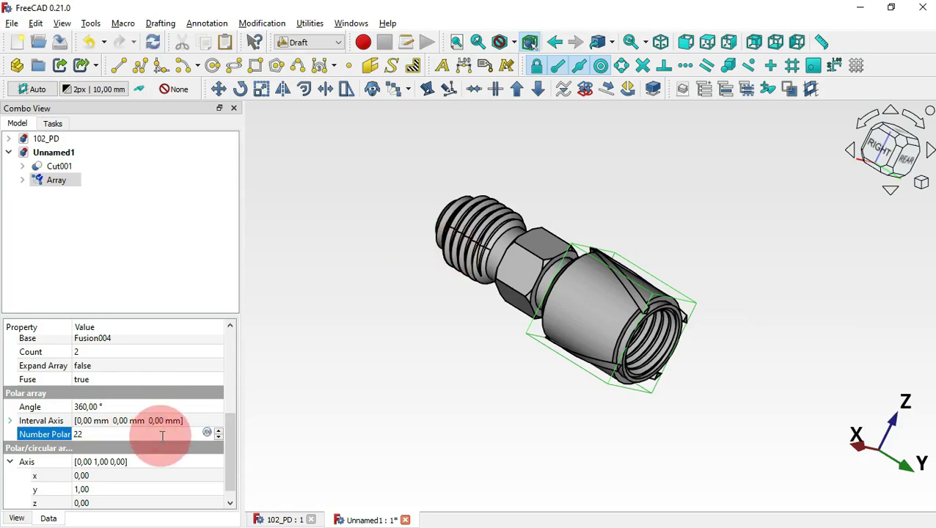
# Step: Apply the 22-copy array so the ribs wrap the whole fitting
pyautogui.click(767, 374)
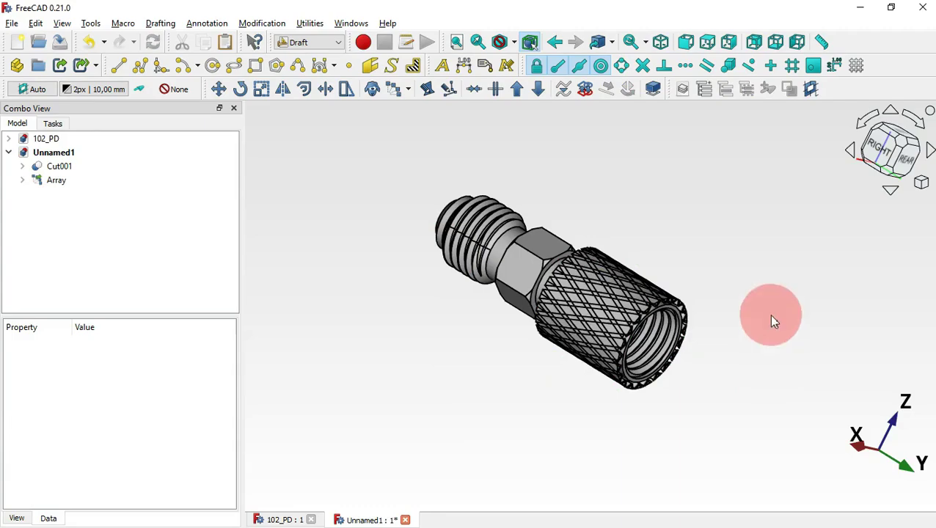
pyautogui.moveTo(771, 316); pyautogui.dragTo(680, 279)
pyautogui.scroll(5, 665, 237)
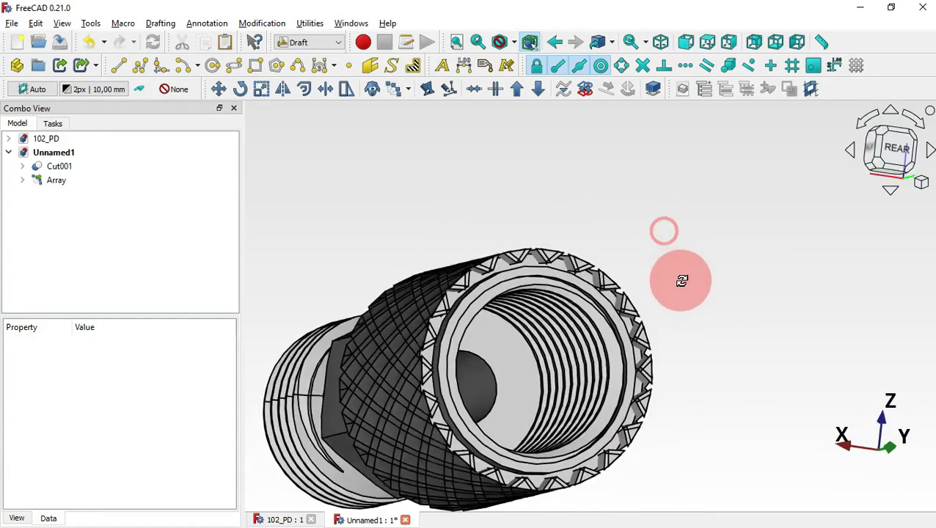
# Step: Switch to the Part workbench and orbit to a side view of the body
pyautogui.click(320, 41)
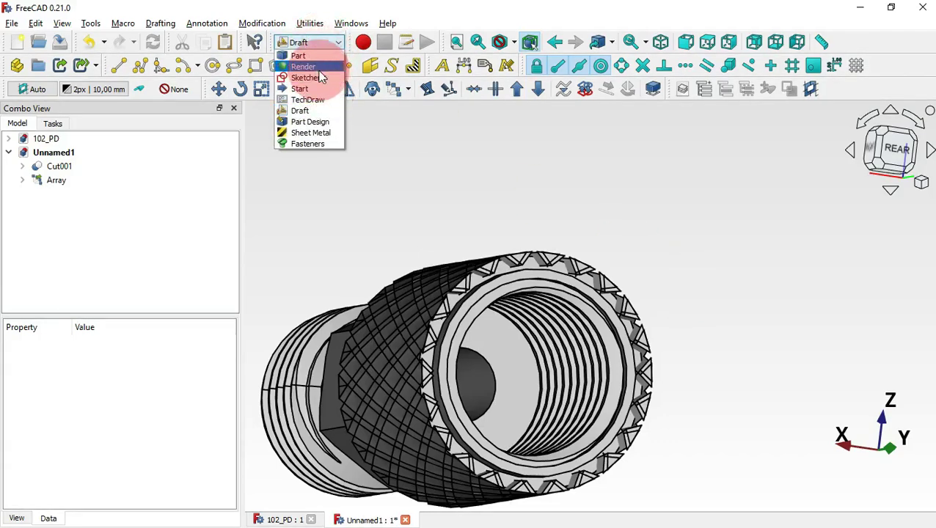
pyautogui.click(306, 54)
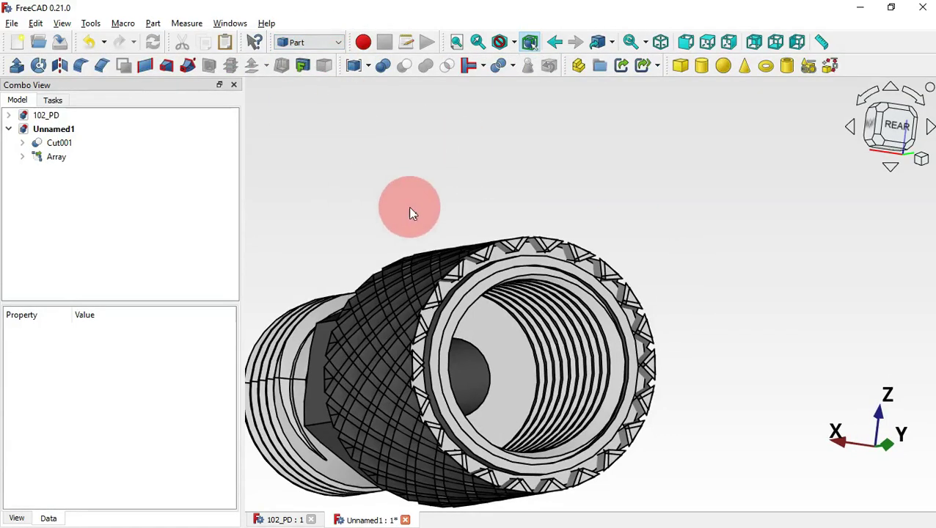
pyautogui.moveTo(389, 206); pyautogui.dragTo(527, 255)
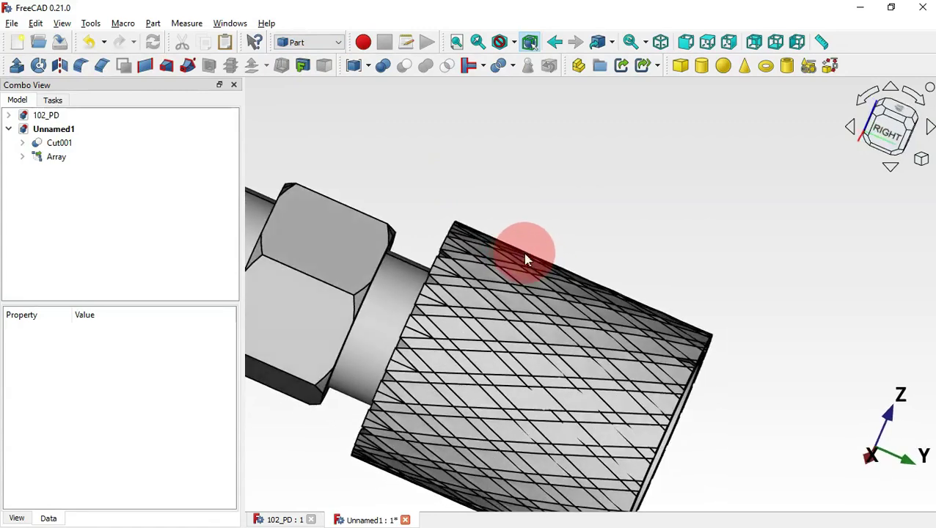
pyautogui.click(358, 238)
pyautogui.click(452, 209)
# Step: Cut the 22-rib Array from Cut001, producing the diamond-knurled Cut003, and inspect it
pyautogui.press('0')
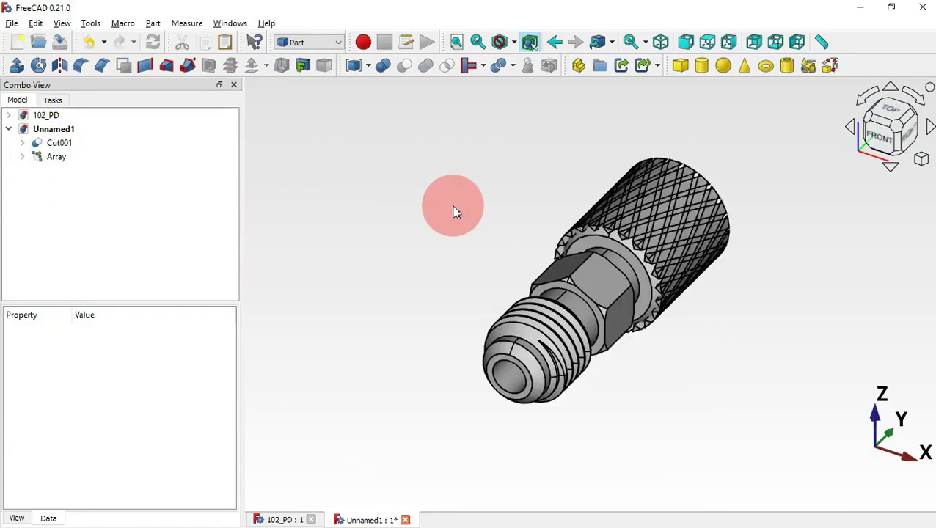
pyautogui.click(61, 143)
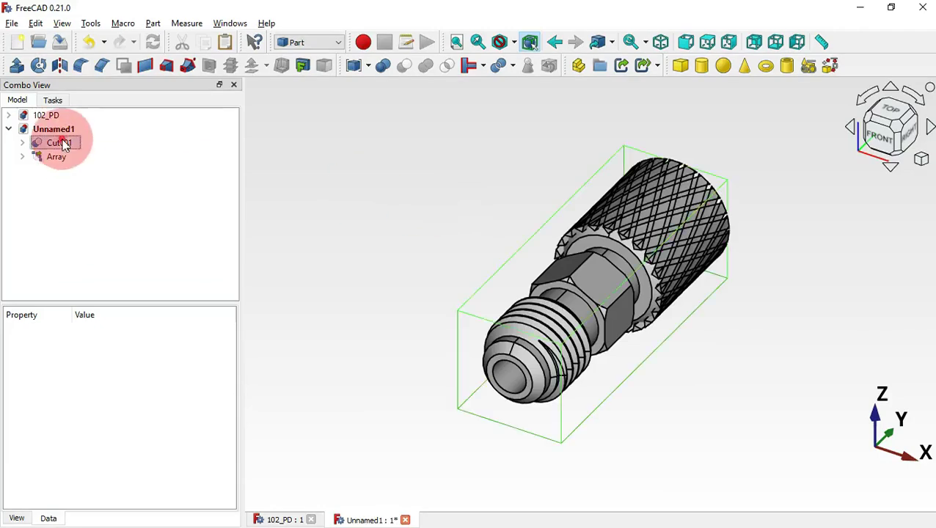
pyautogui.keyDown('ctrl'); pyautogui.click(59, 156); pyautogui.keyUp('ctrl')
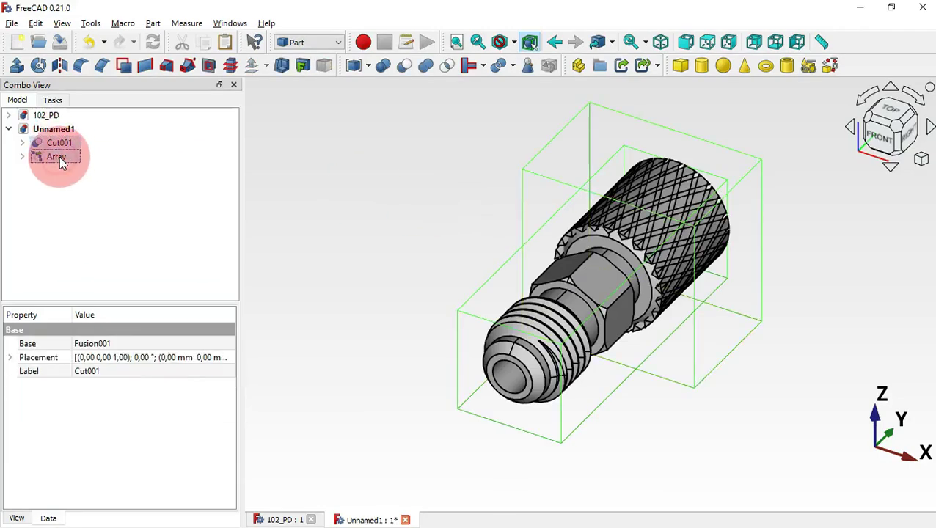
pyautogui.click(403, 66)
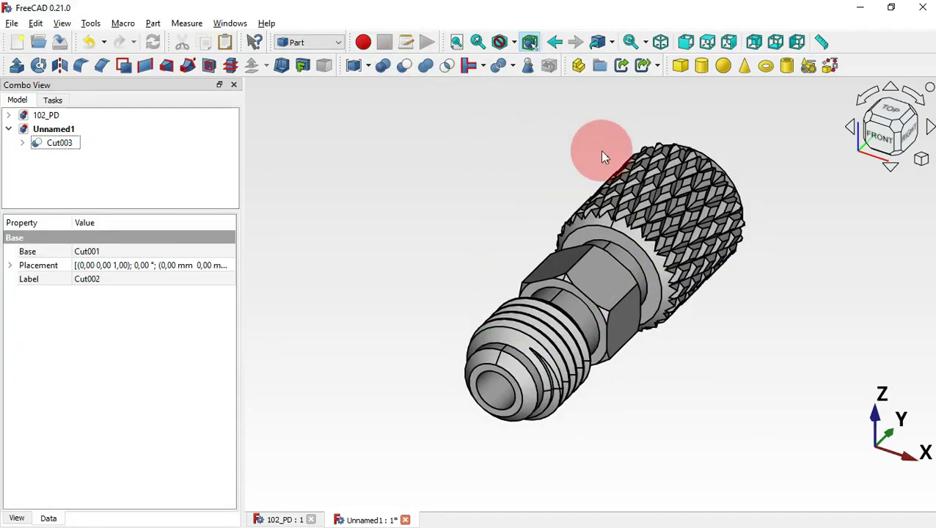
pyautogui.moveTo(600, 150); pyautogui.dragTo(451, 341)
pyautogui.moveTo(435, 149); pyautogui.dragTo(668, 444)
pyautogui.moveTo(406, 125); pyautogui.dragTo(652, 235)
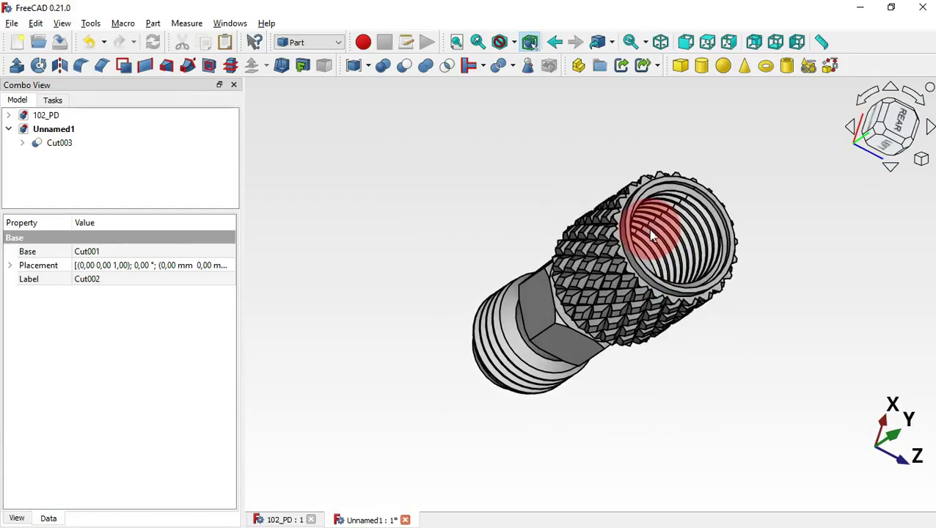